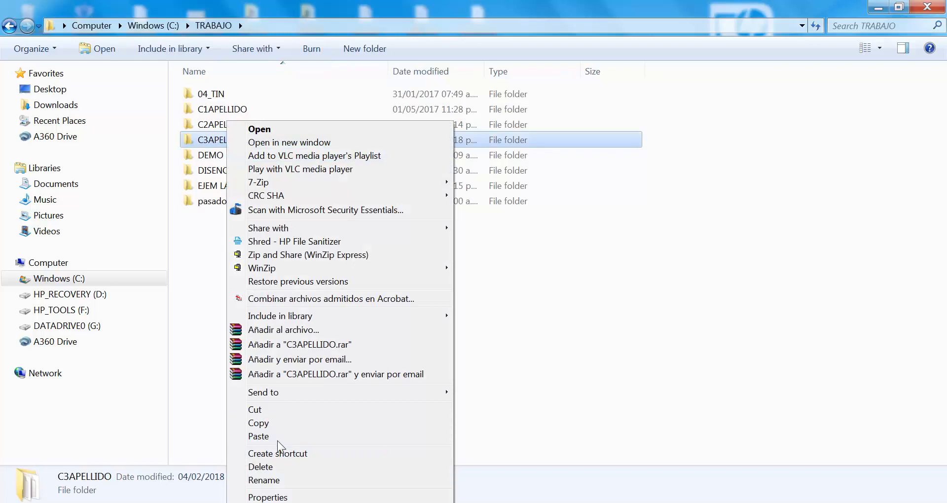
- Duplicate the C3APELLIDO folder inside C:\TRABAJO
click(295, 423)
right_click(315, 362)
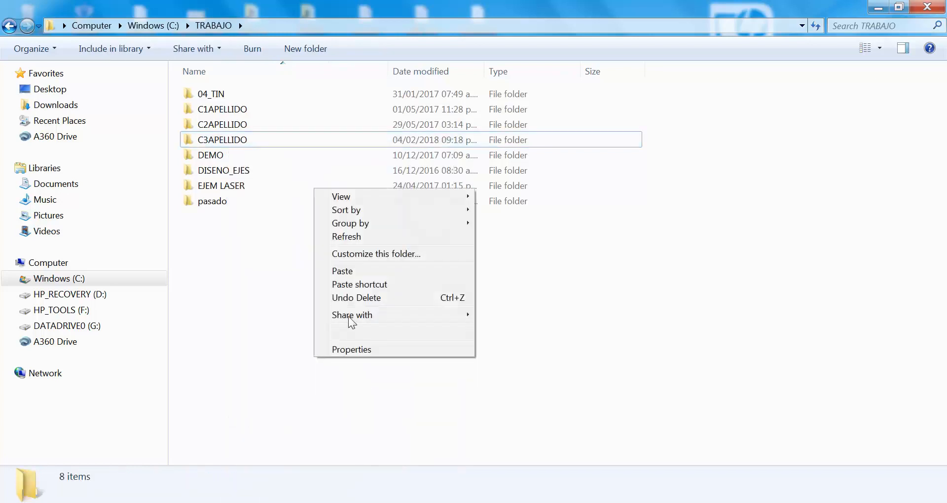
click(346, 272)
- Rename the copied folder C4APELLIDO and close the file browser window
right_click(217, 159)
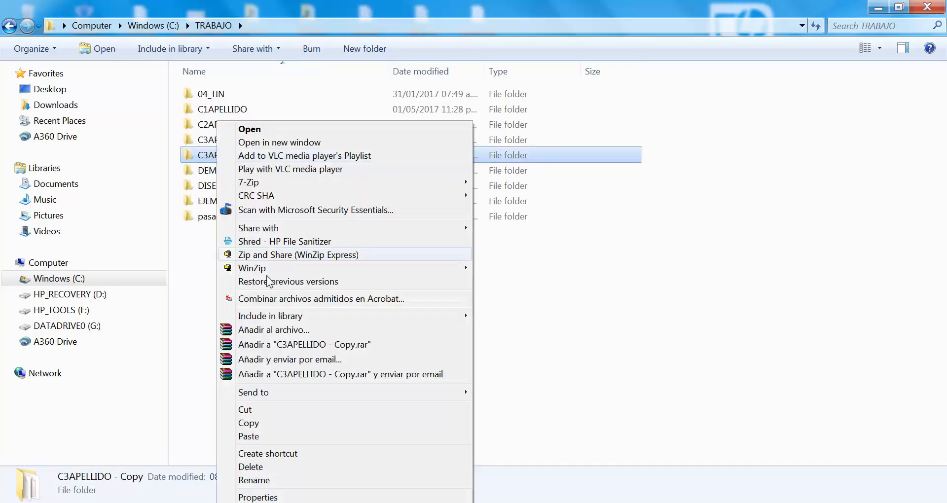
click(260, 479)
drag(209, 155, 204, 155)
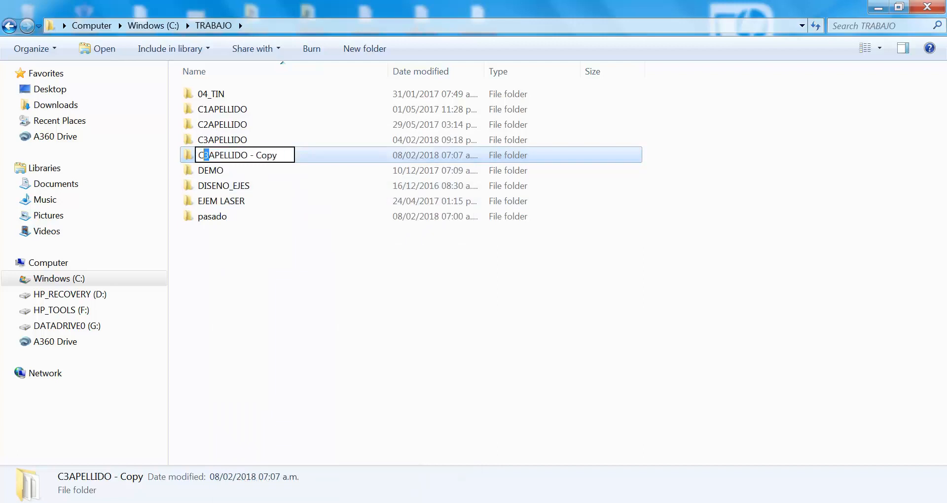
drag(277, 154, 247, 155)
key(Delete)
click(393, 369)
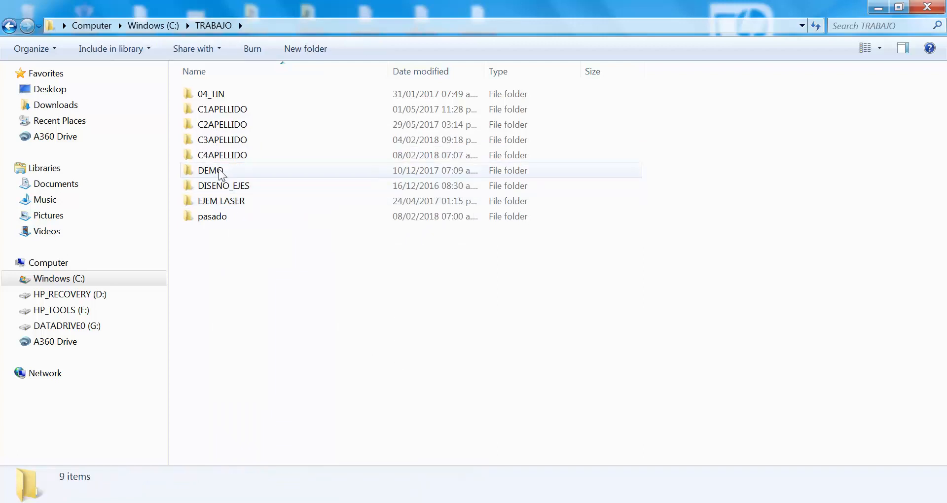
click(927, 7)
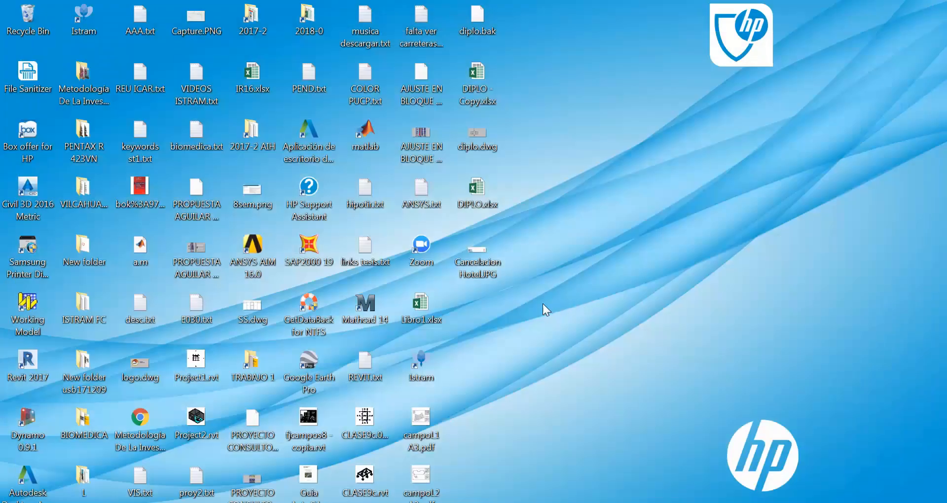
- Launch Istram, start Ispol with C:\TRABAJO\C4APELLIDO as the working folder, and maximize its window
double_click(422, 366)
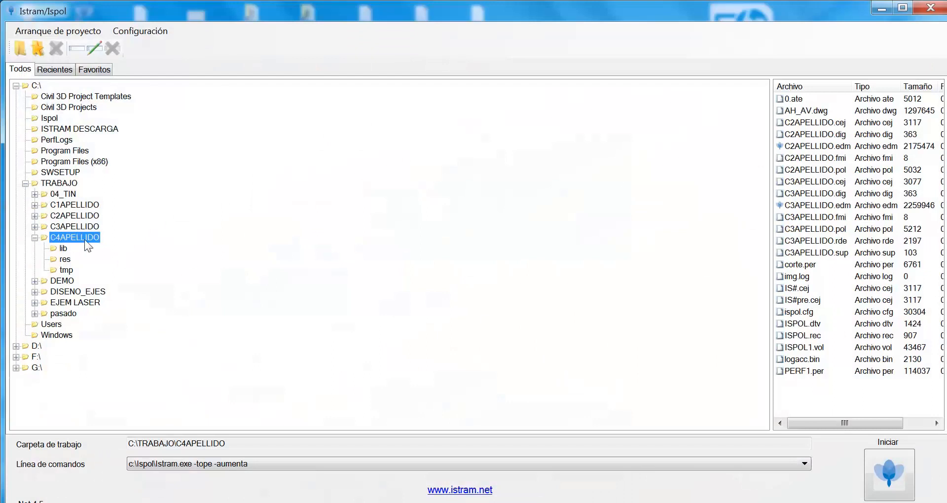
click(901, 485)
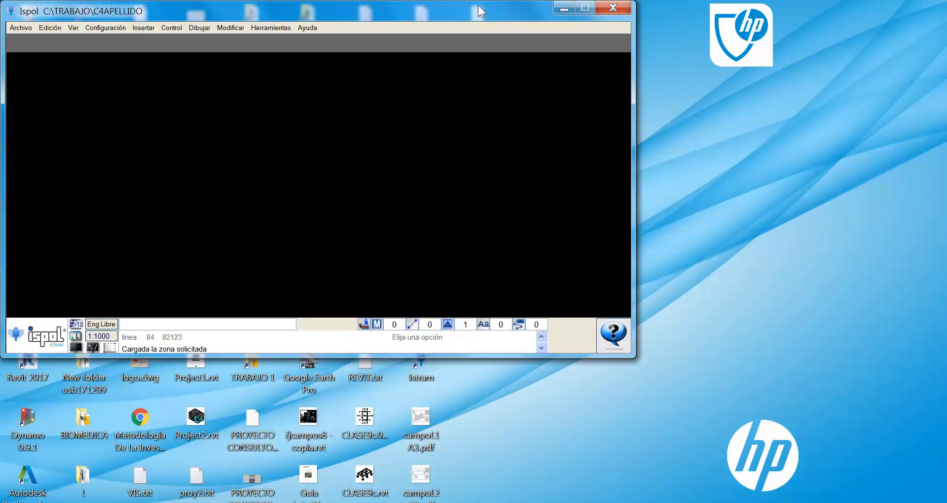
click(584, 9)
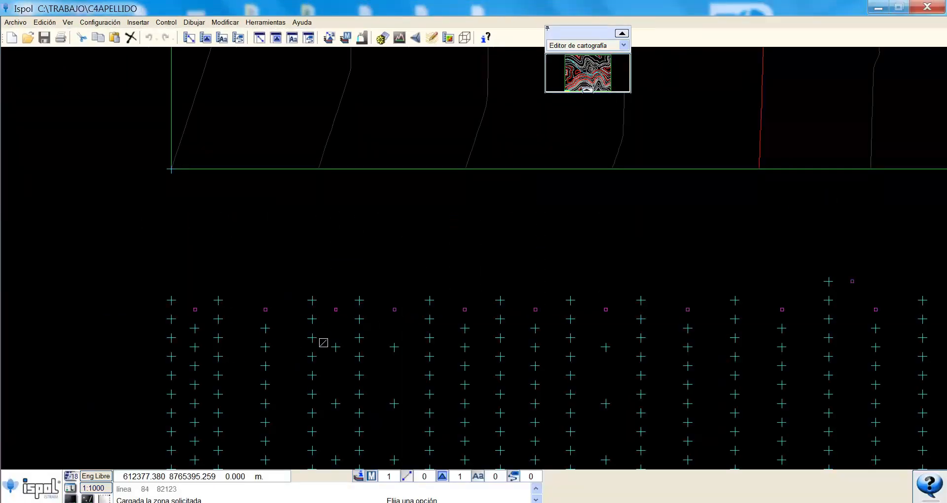
- Bring the contour map with the road axis into view and open the plan design of the C3APELLIDO.pol project
scroll(409, 355, down, 3)
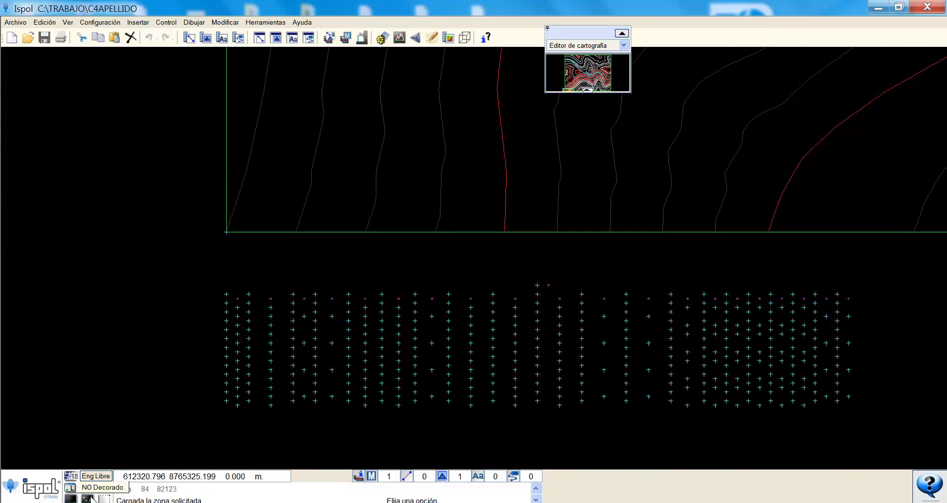
scroll(377, 374, down, 3)
scroll(377, 374, down, 3)
scroll(446, 296, up, 4)
scroll(336, 163, up, 1)
scroll(395, 272, down, 3)
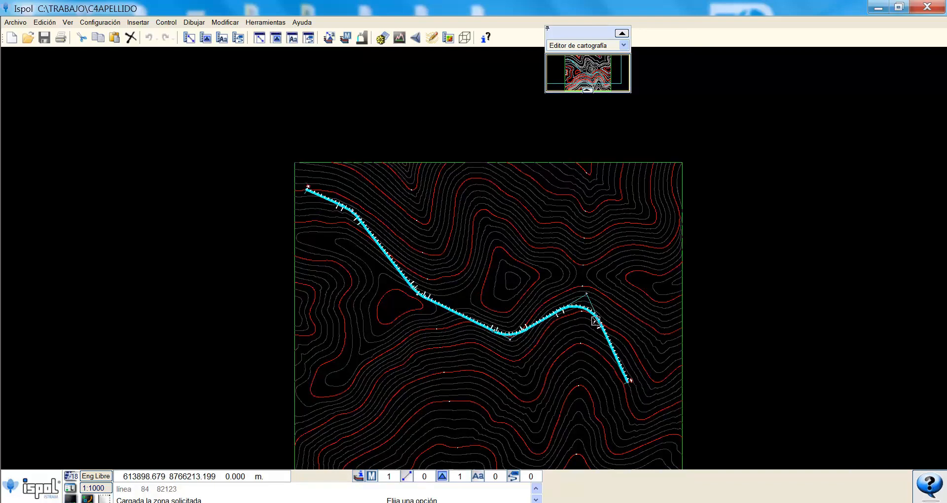
click(580, 51)
click(581, 69)
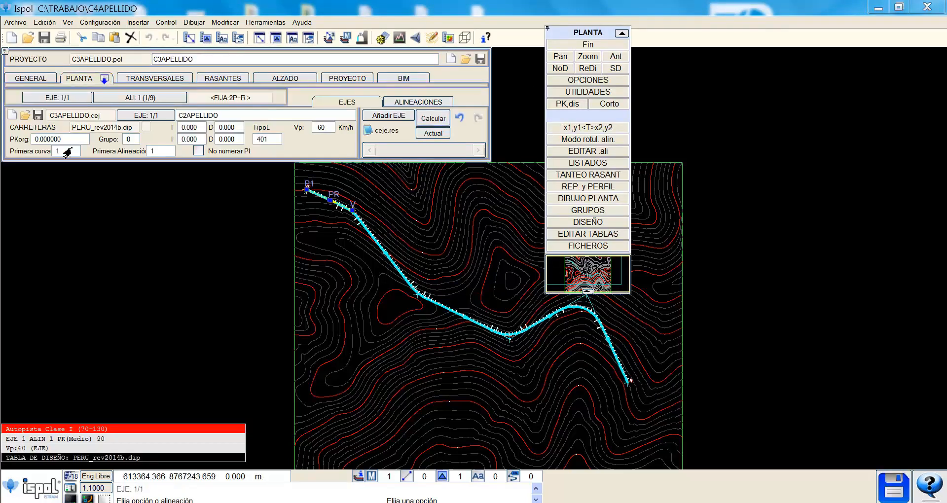
- Set the first radius threshold of the cross-section spacing to 251 and generate the terrain cross sections for axis 1
click(155, 79)
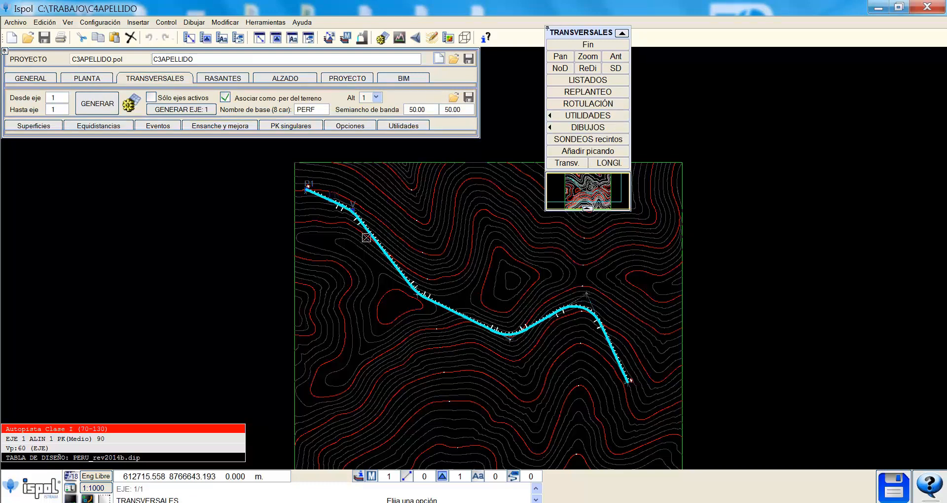
click(34, 126)
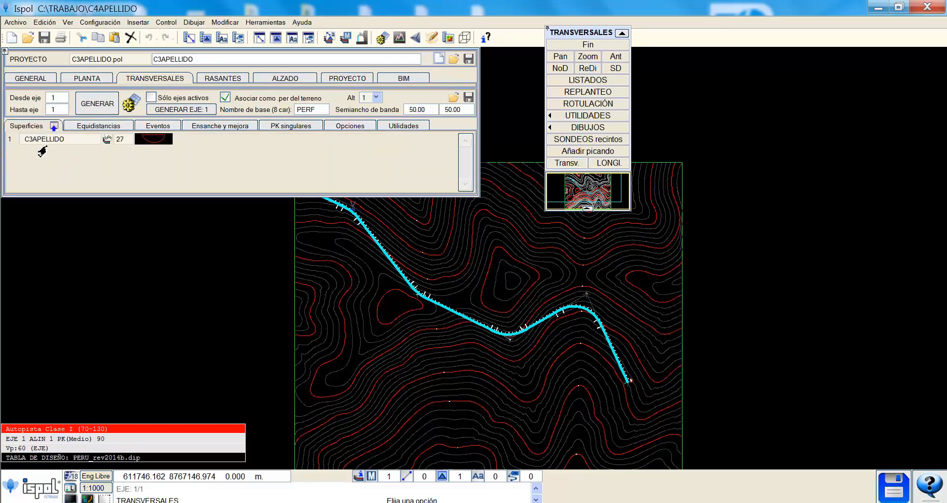
click(86, 127)
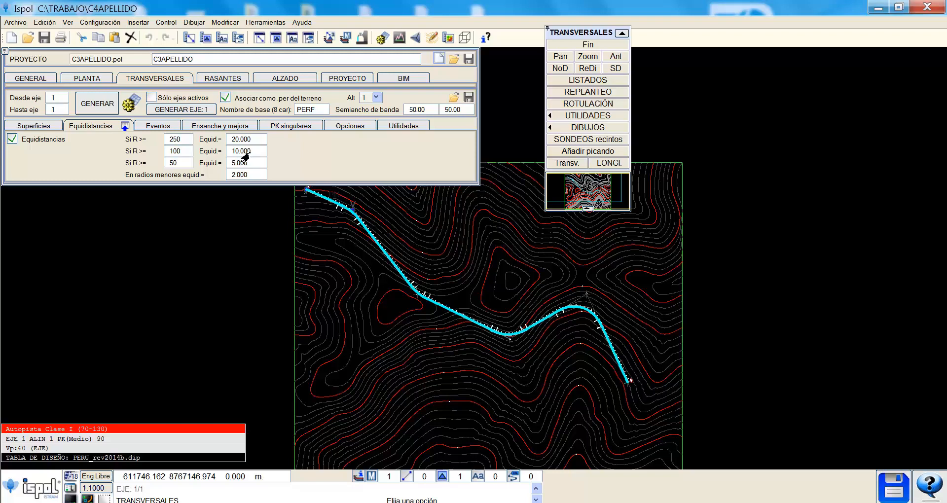
click(179, 141)
click(184, 139)
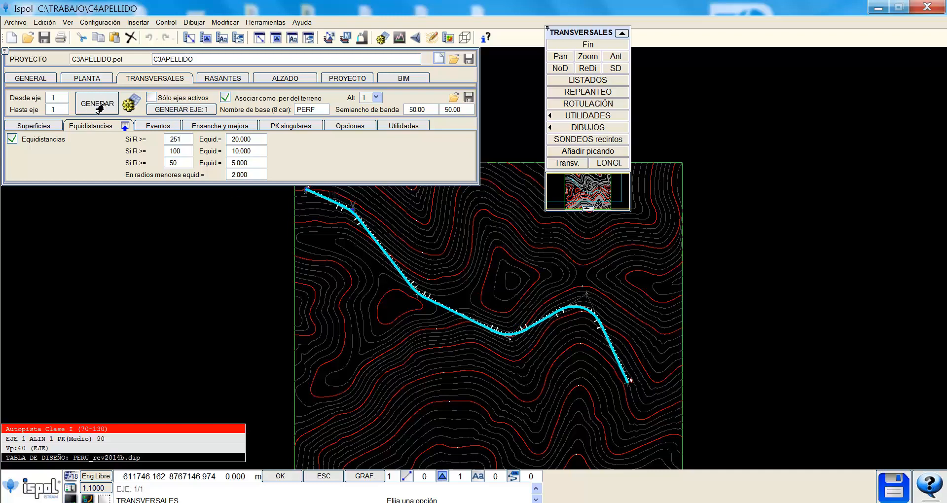
click(171, 109)
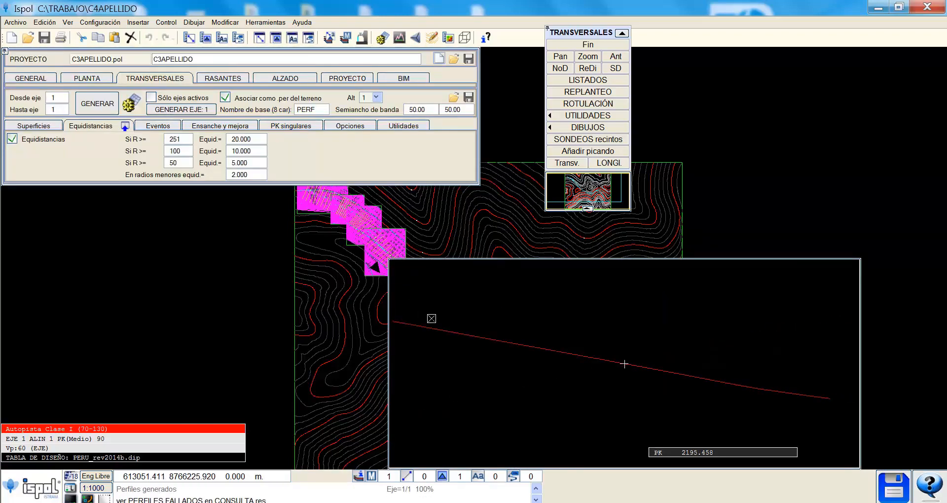
- Open the grade line design and examine the vertical vertices against the terrain profile and the horizontal curves
click(215, 80)
scroll(351, 320, up, 3)
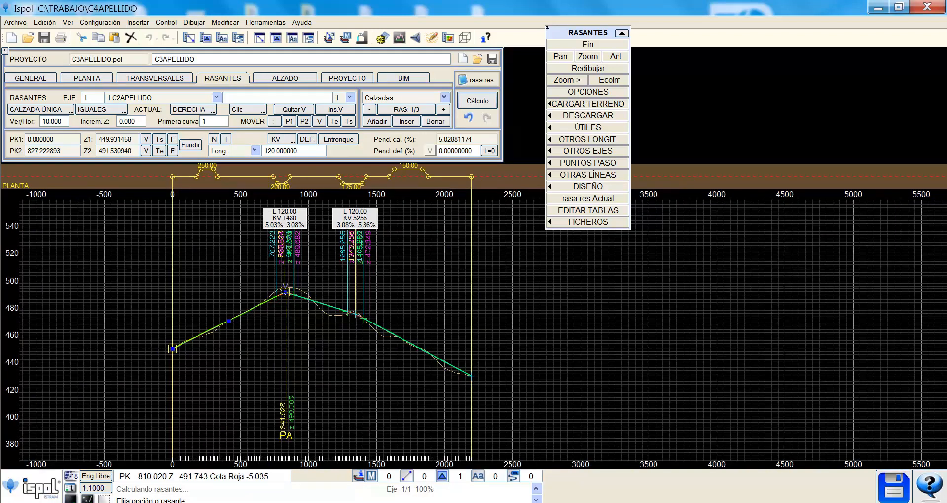
scroll(286, 291, up, 3)
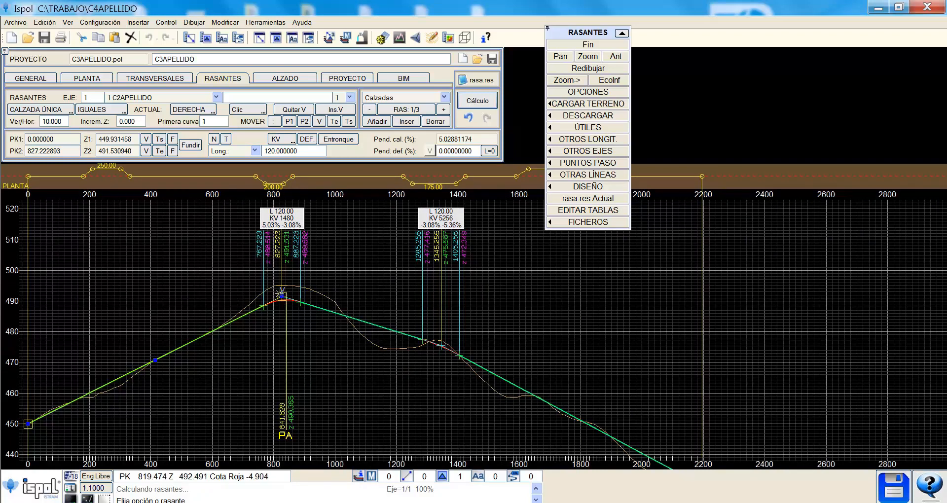
scroll(281, 294, up, 2)
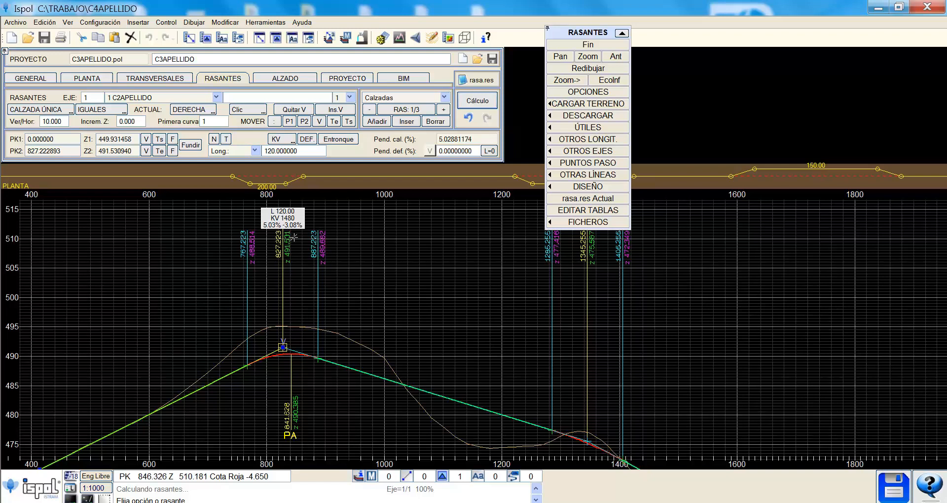
scroll(276, 265, down, 1)
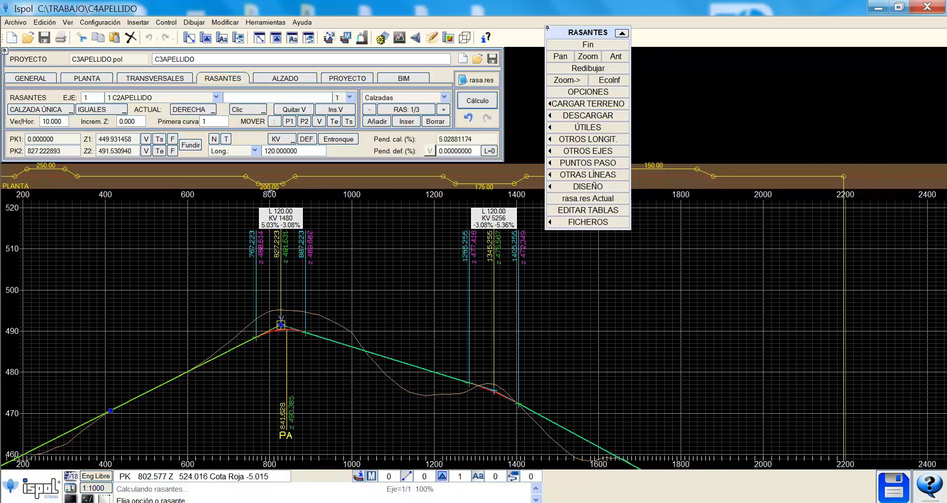
scroll(277, 220, down, 1)
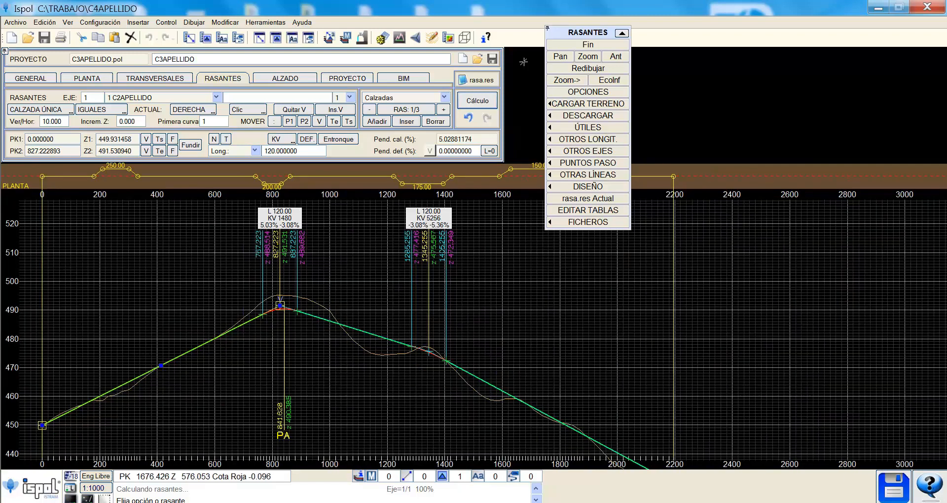
drag(587, 32, 587, 12)
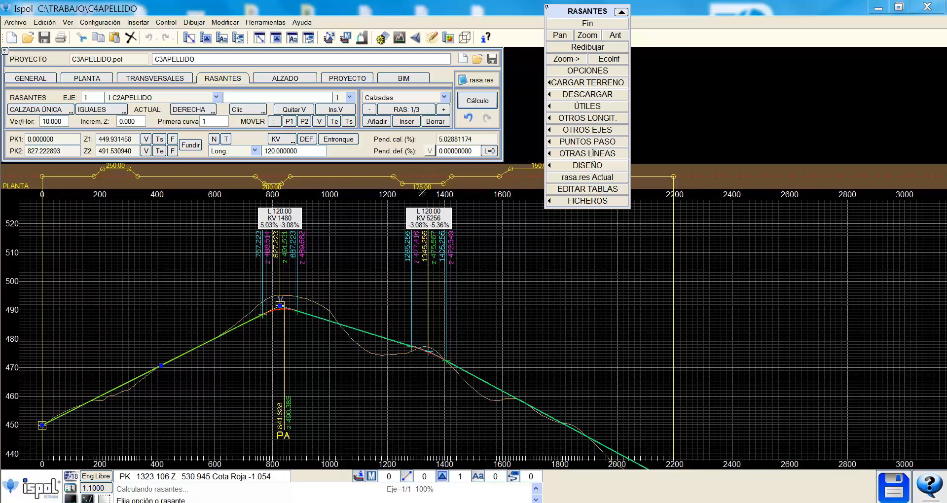
- Look up the PI stations of the horizontal curves in the circular and spiral curve parameter table in plan
click(86, 79)
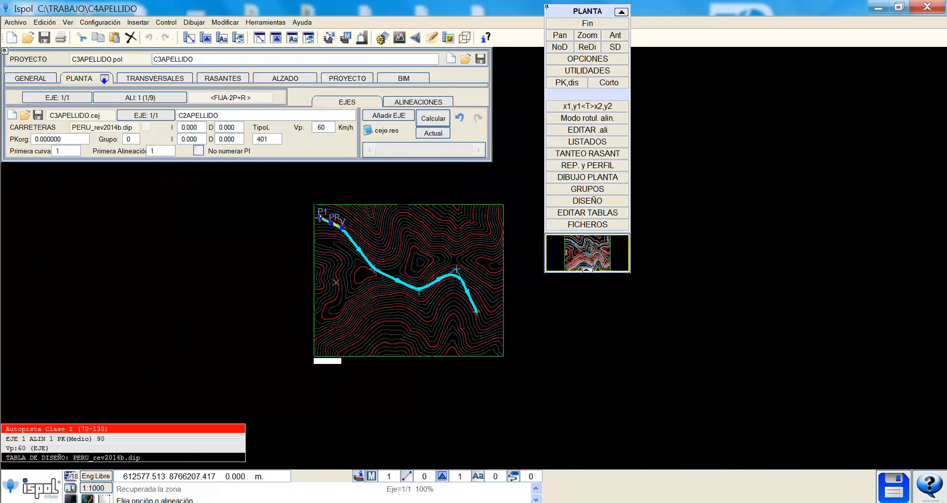
scroll(312, 395, up, 6)
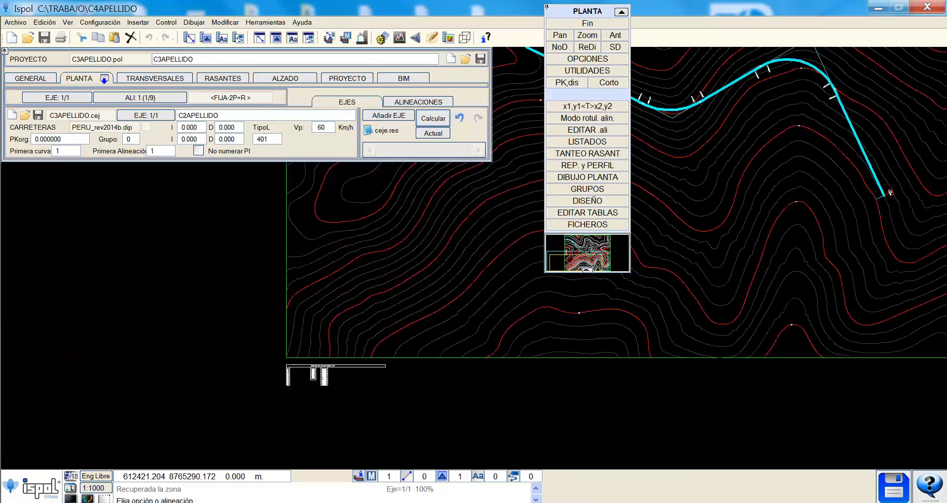
scroll(310, 391, up, 4)
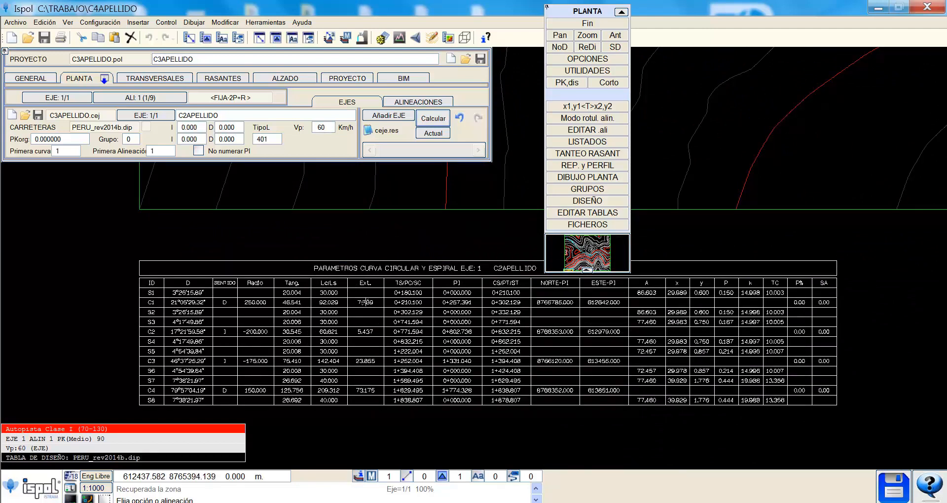
scroll(554, 360, up, 2)
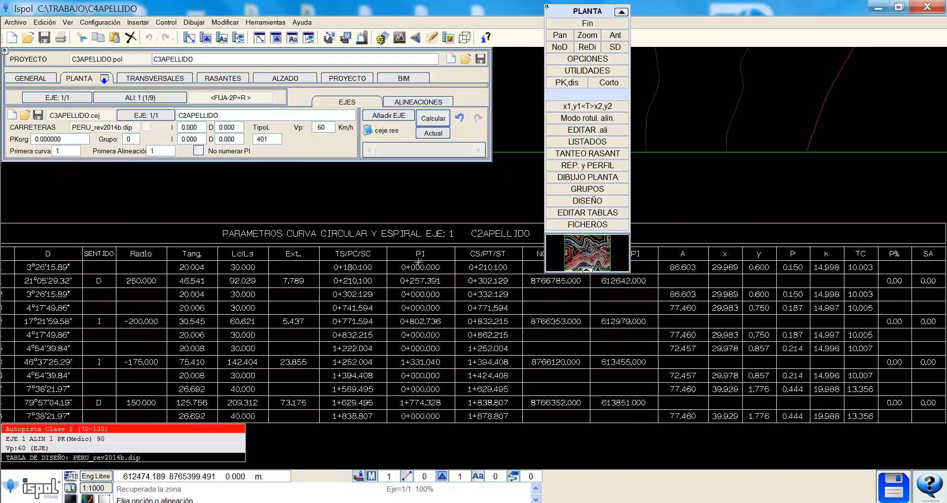
scroll(481, 358, up, 1)
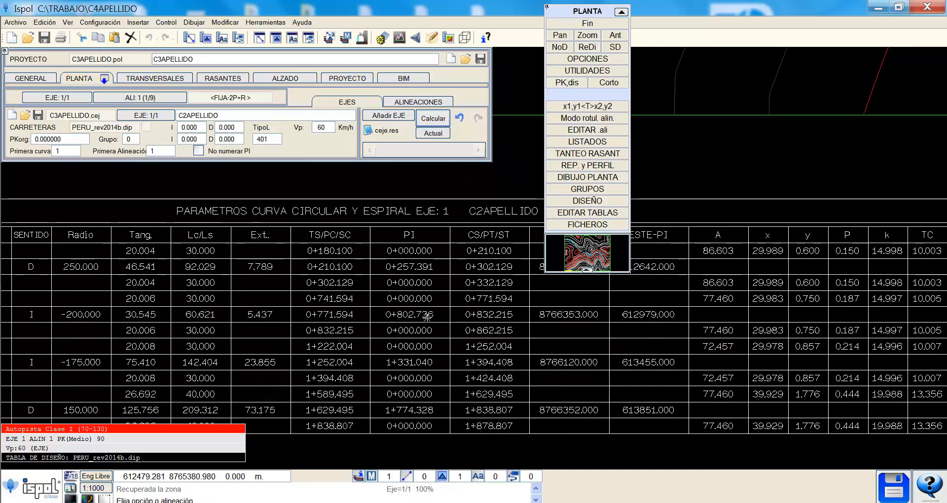
mouse_move(427, 316)
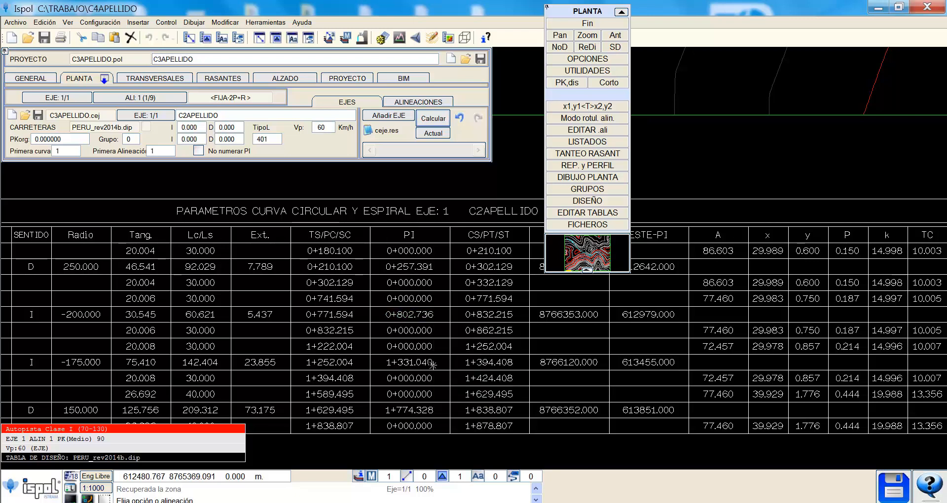
mouse_move(433, 365)
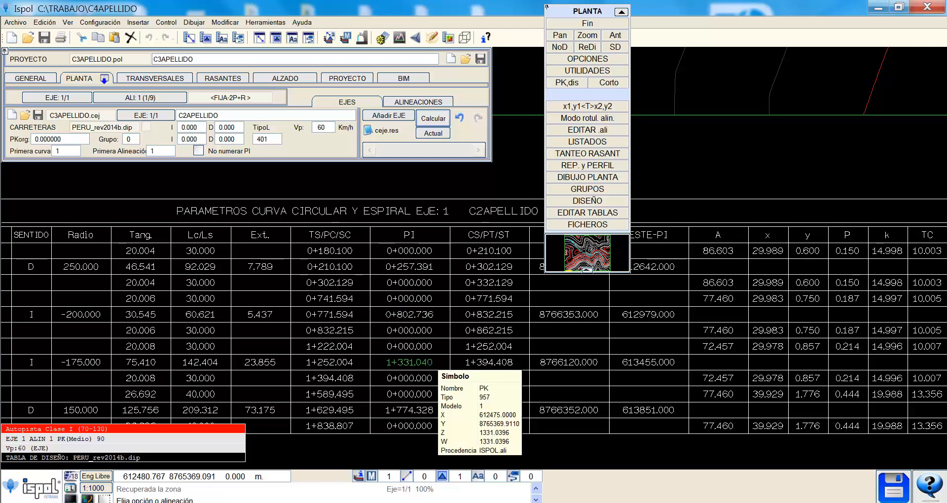
- Using keyboard entry, set the end point of the first grade line to PK 802.736 and elevation 490, and recalculate
click(219, 79)
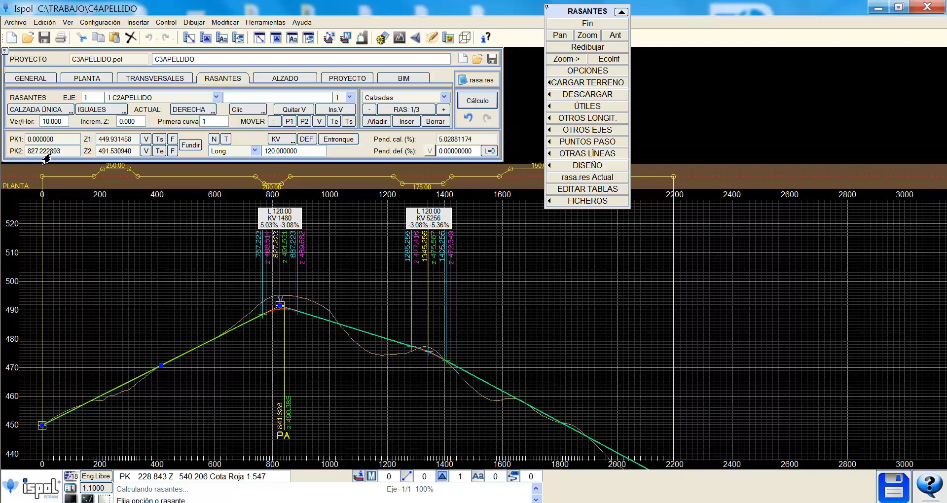
click(235, 111)
click(67, 151)
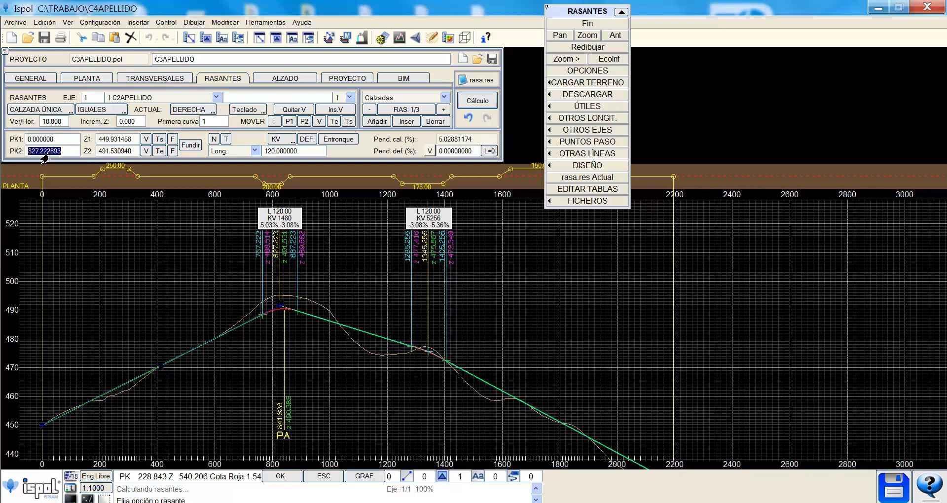
text(80)
key(Tab)
text(490)
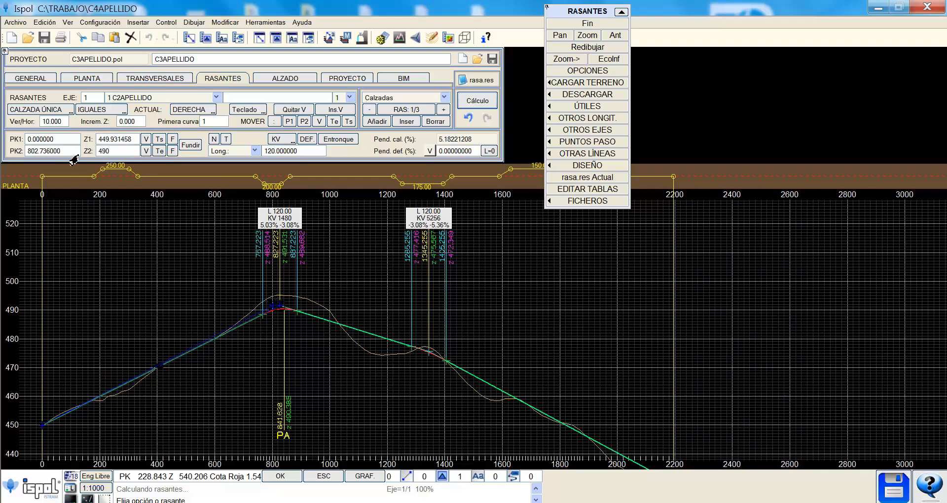
double_click(58, 152)
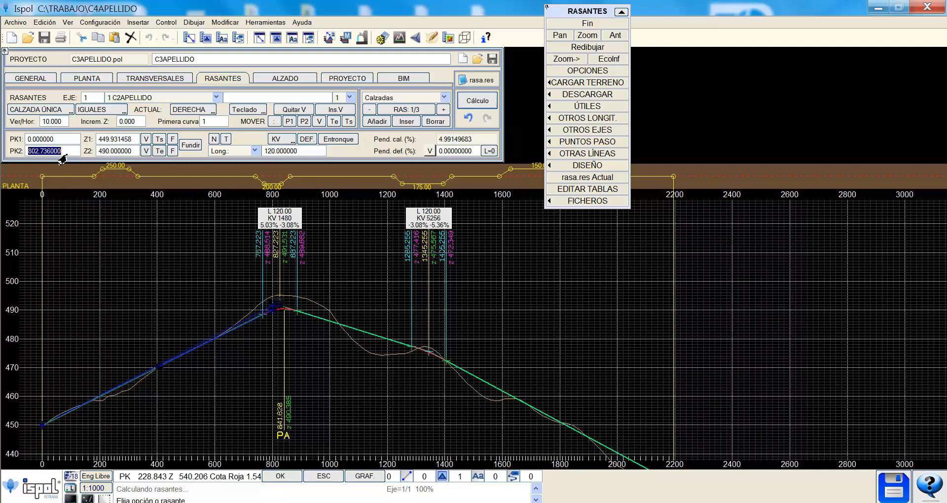
click(477, 101)
- Match the second grade line's start point to the end of the first line at PK 802.736, elevation 490
scroll(271, 323, up, 2)
scroll(306, 295, up, 1)
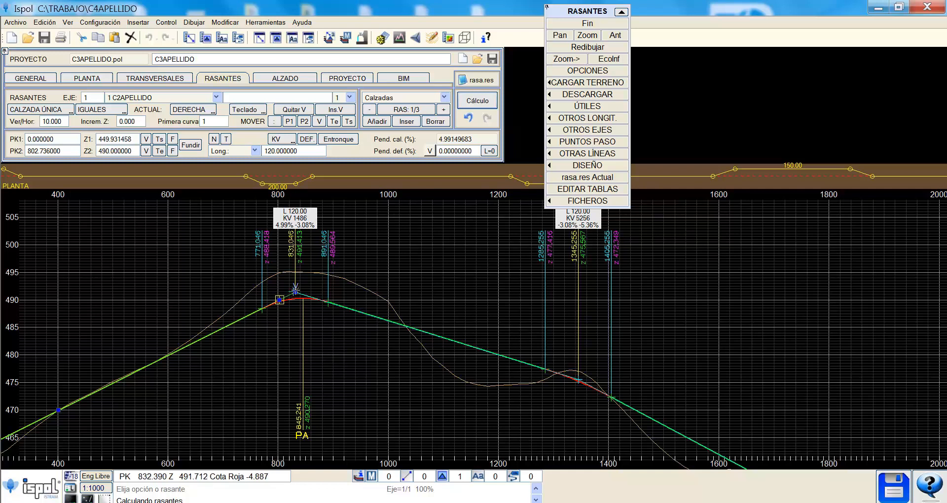
click(444, 109)
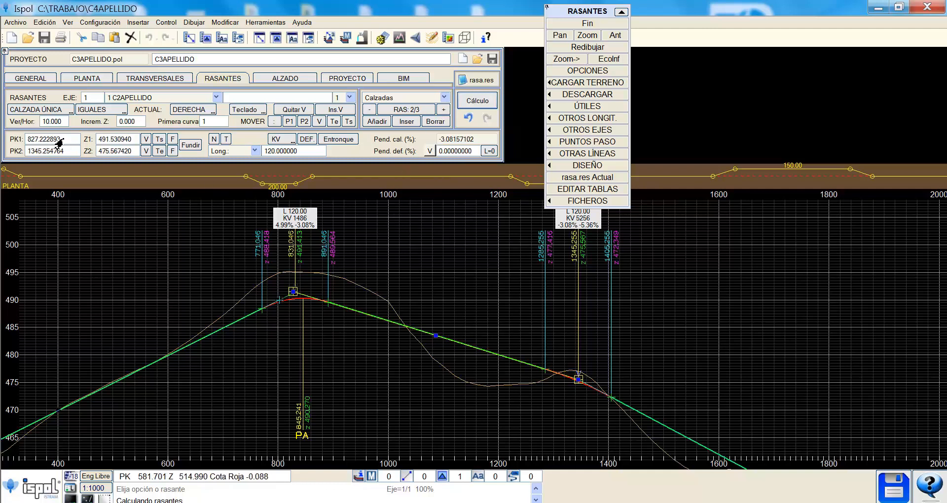
click(142, 142)
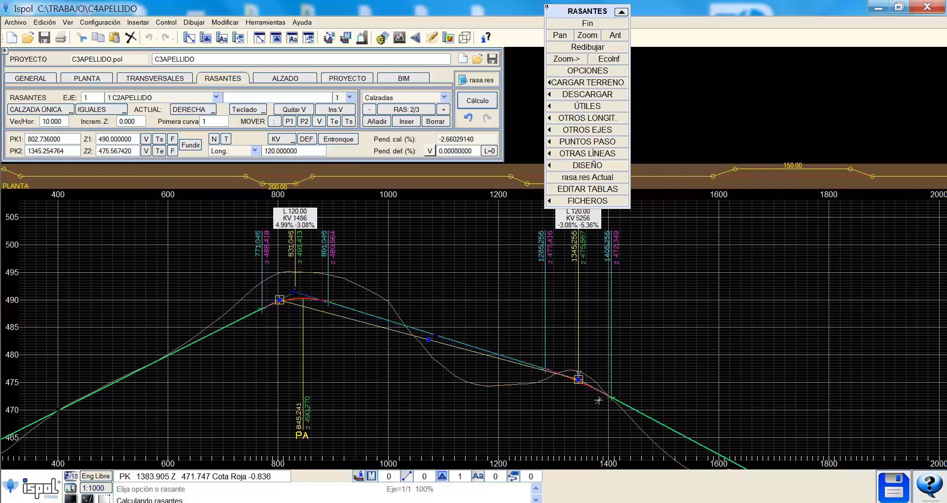
- Set the end point of the second grade line to PK 1331.040 and elevation 476, and recalculate the grade lines
click(47, 151)
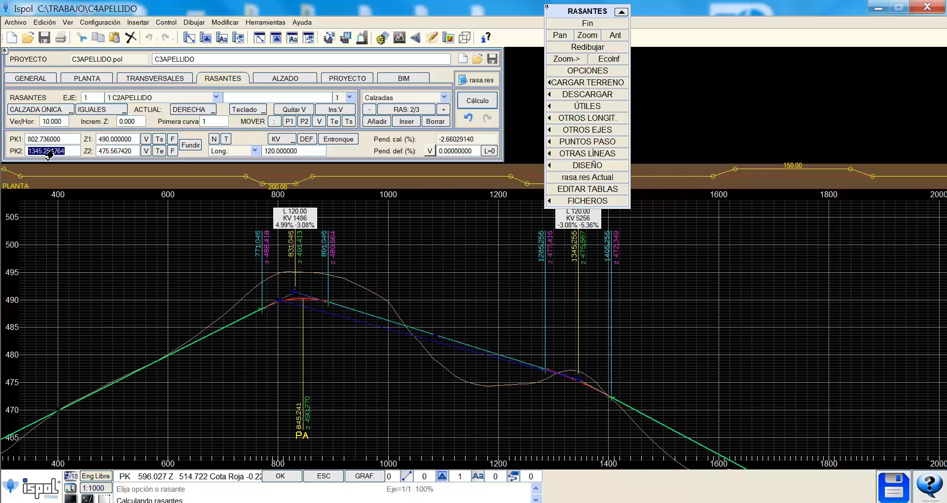
text(1331.040)
key(Tab)
text(4)
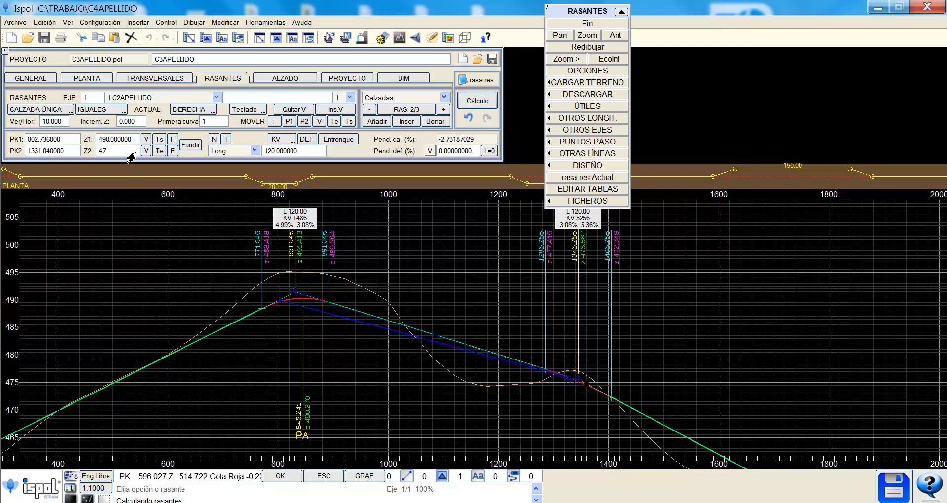
text(76)
key(Tab)
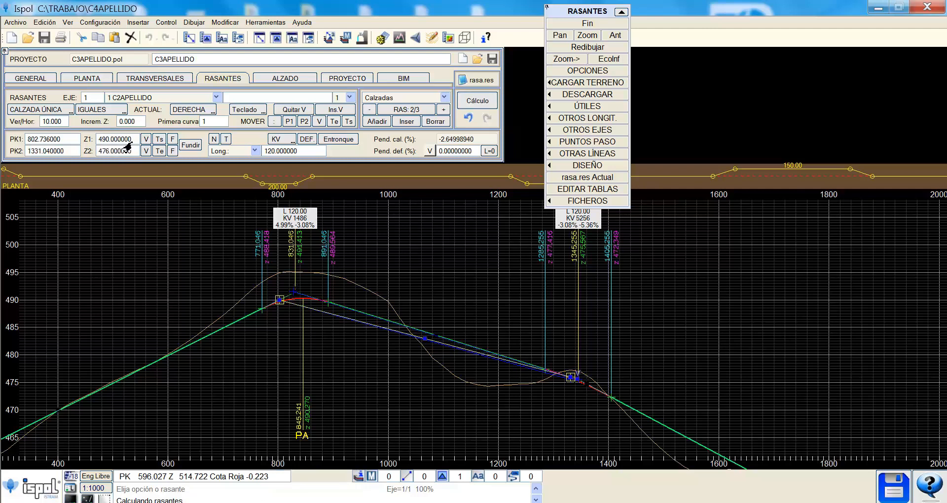
click(461, 104)
scroll(249, 297, up, 2)
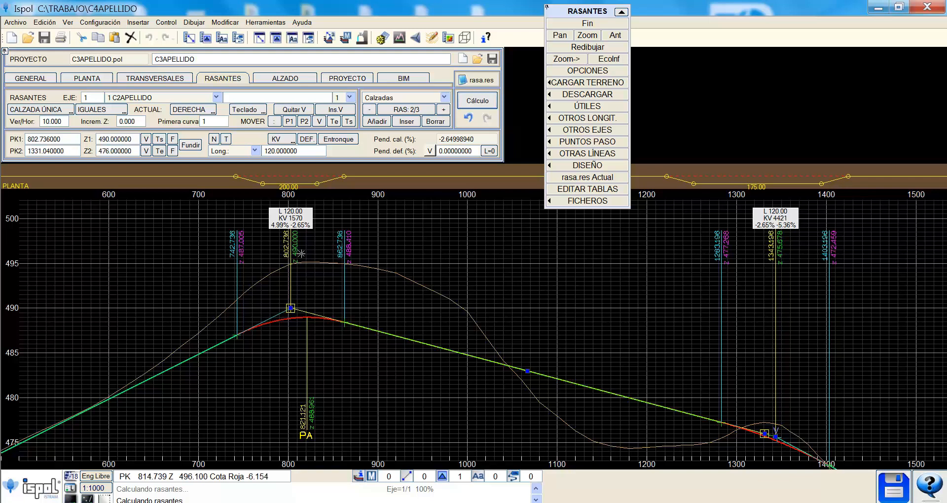
scroll(301, 253, down, 2)
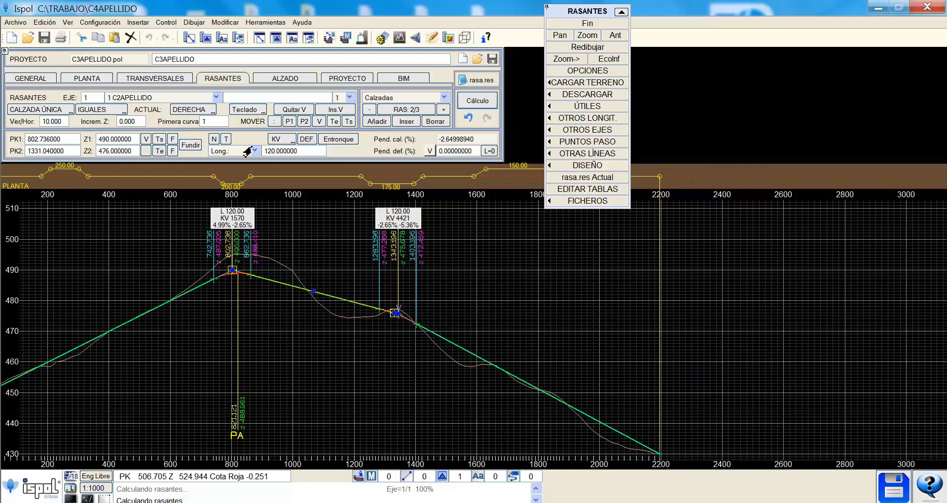
- Match the third grade line's start point to the second line's end at PK 1331.040, elevation 476, then recalculate and save
click(439, 111)
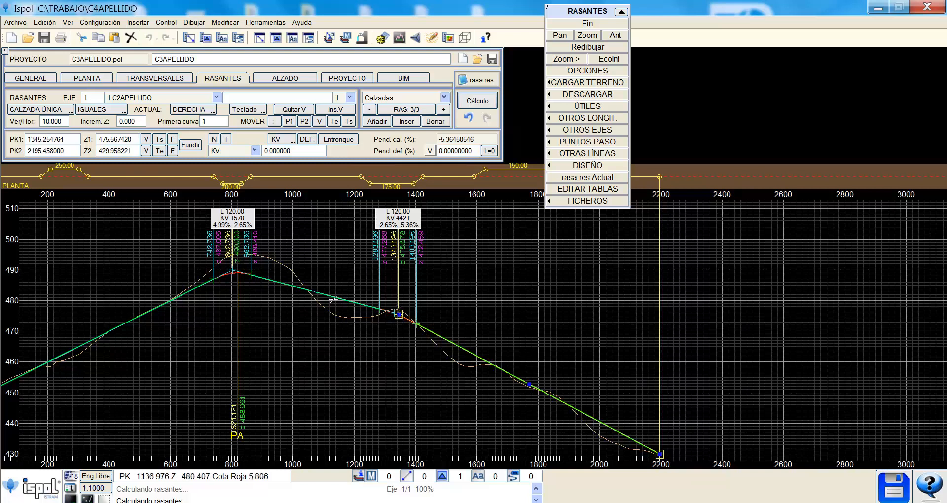
click(144, 139)
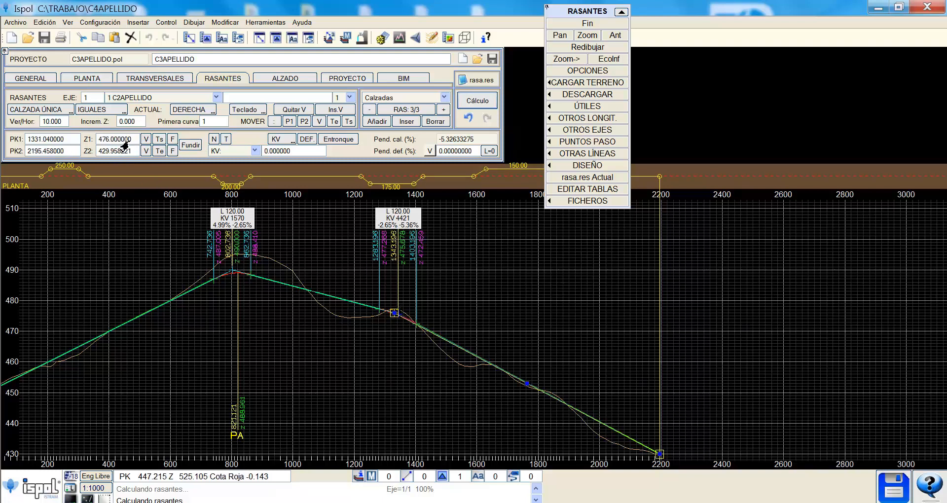
scroll(603, 404, down, 1)
scroll(607, 402, up, 2)
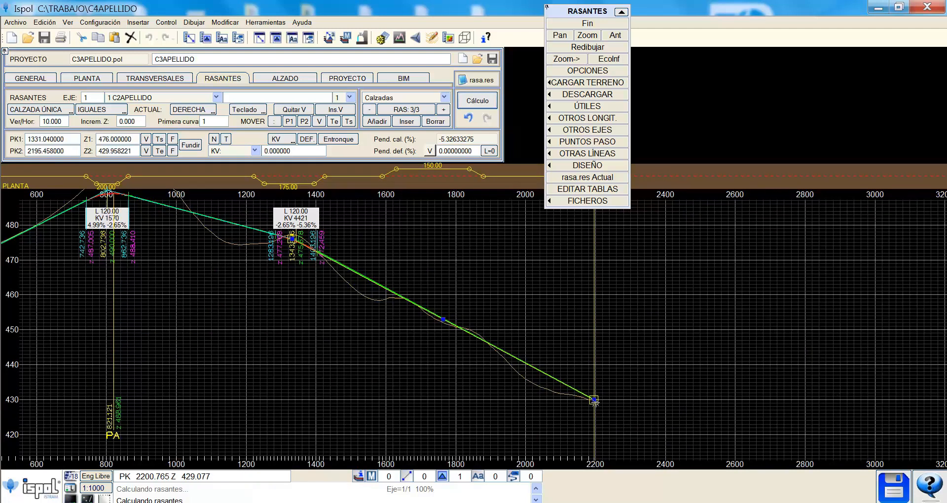
click(477, 103)
scroll(335, 270, up, 3)
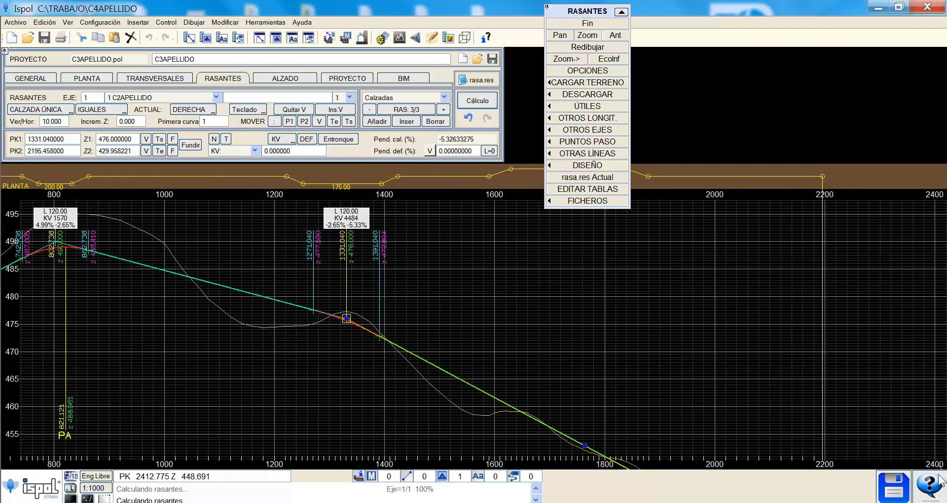
click(893, 491)
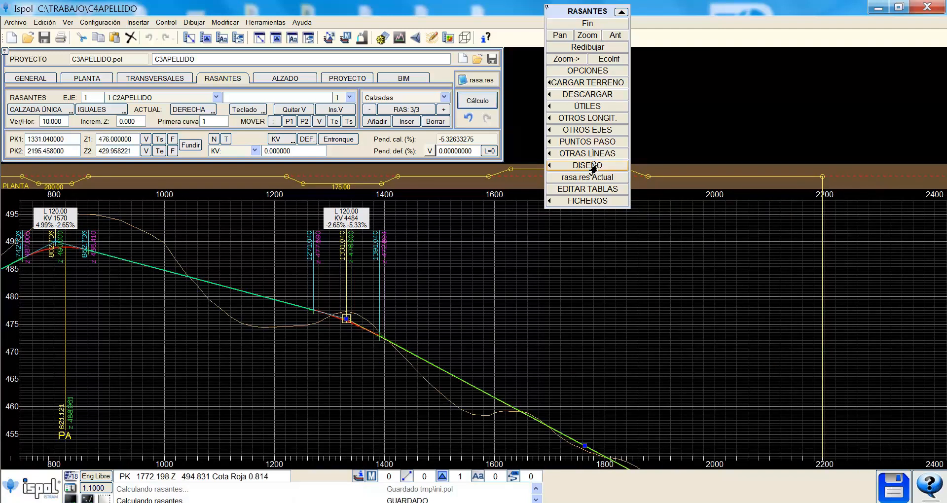
click(586, 24)
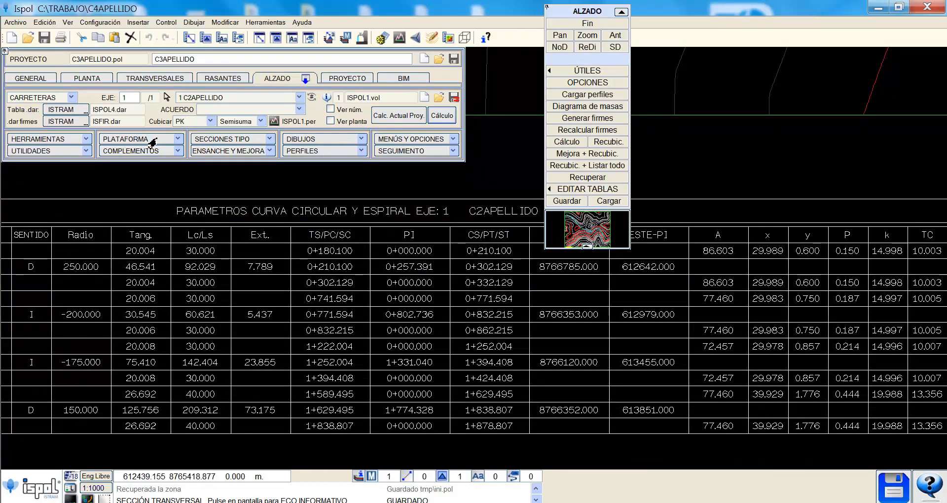
- Generate the platform widths for axis 1 from the PERU_rev2014a.tsa table, with nominal and minimum half-widths of 3.3 on both sides
click(170, 140)
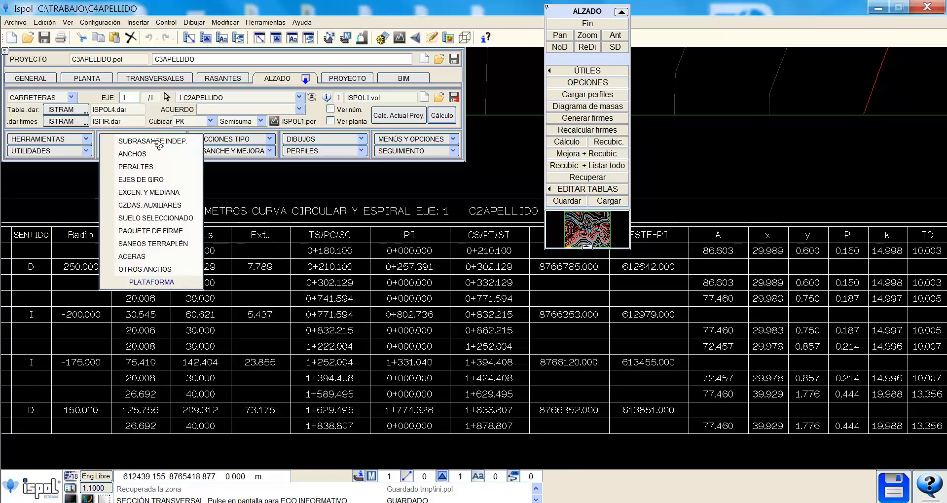
click(138, 136)
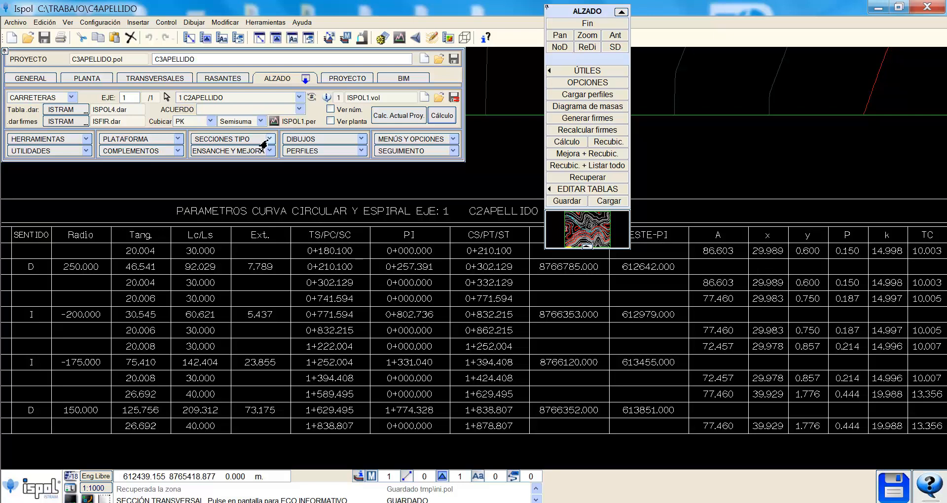
click(176, 141)
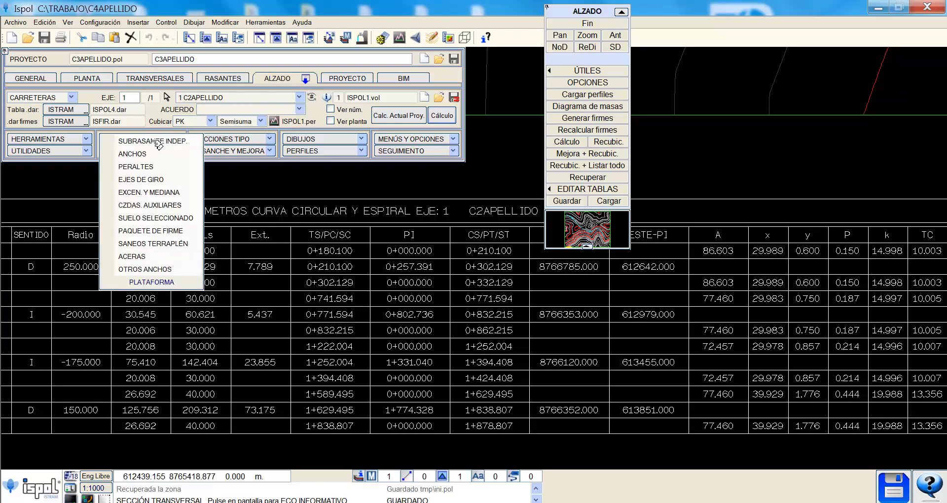
click(133, 154)
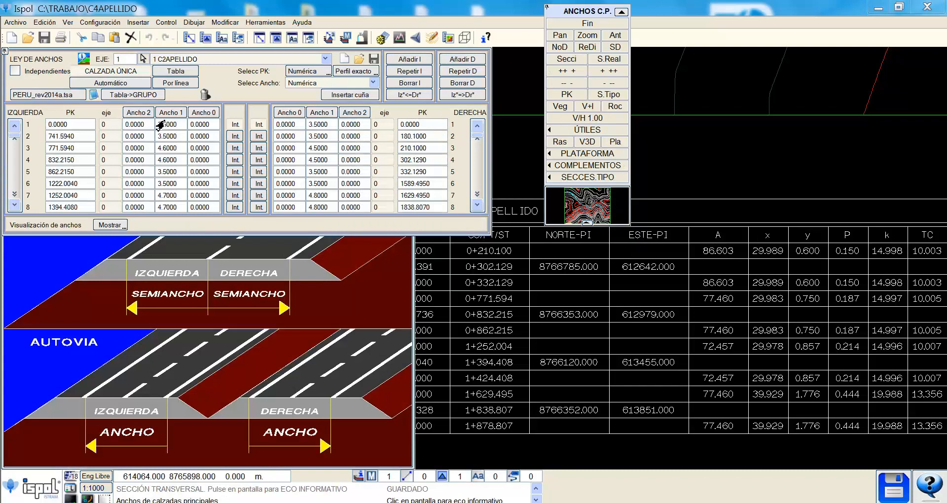
click(168, 74)
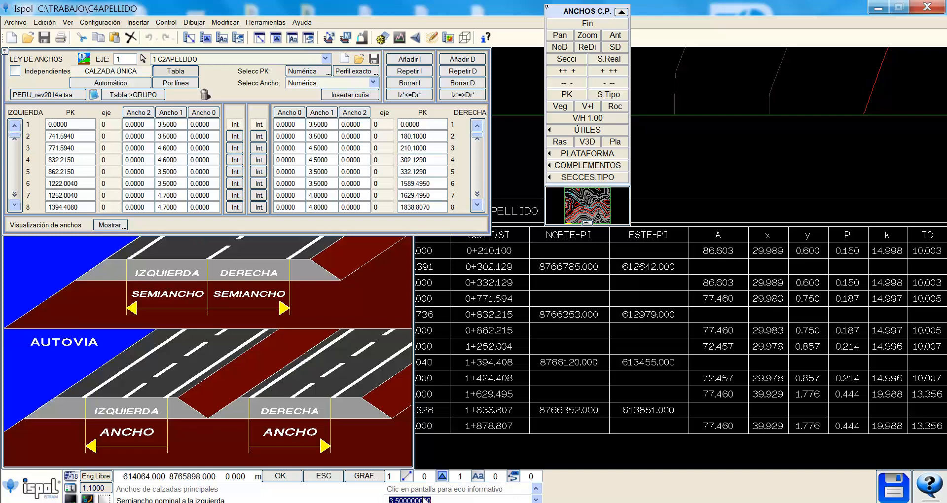
text(3.3)
key(Return)
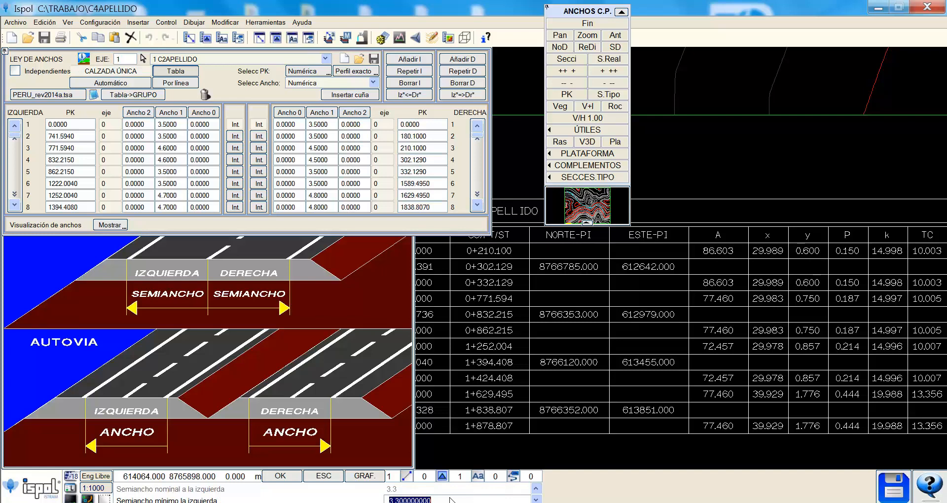
key(Return)
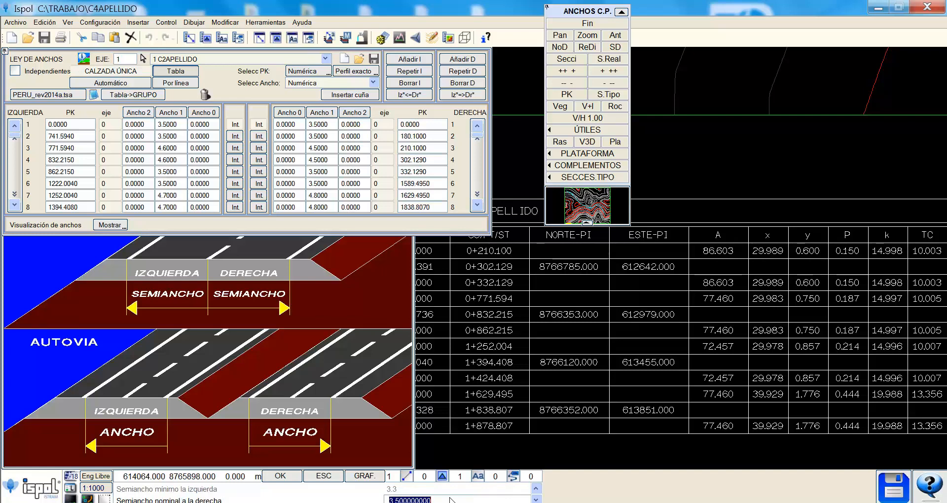
text(3.3)
key(Return)
text(3.3)
key(Return)
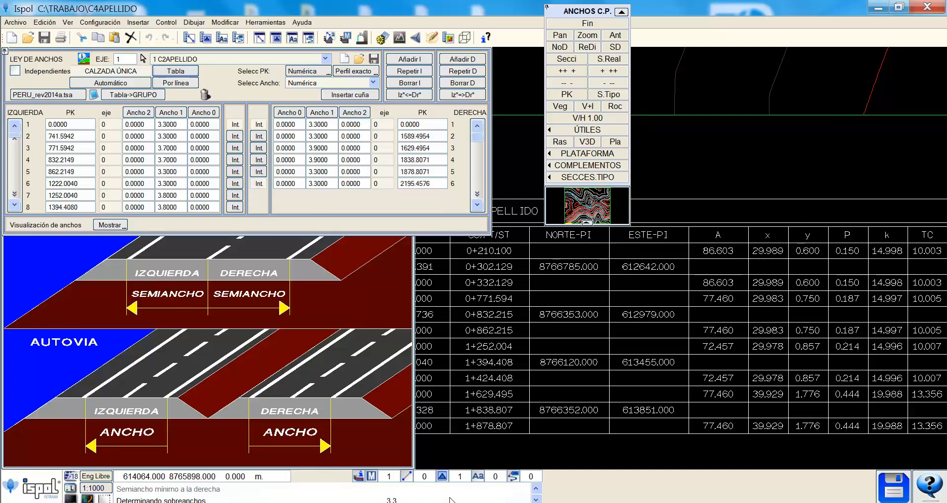
- Save the widths as C4APELLIDO.anc, save the project including ISPOL1.vol, and close the widths editor
click(371, 60)
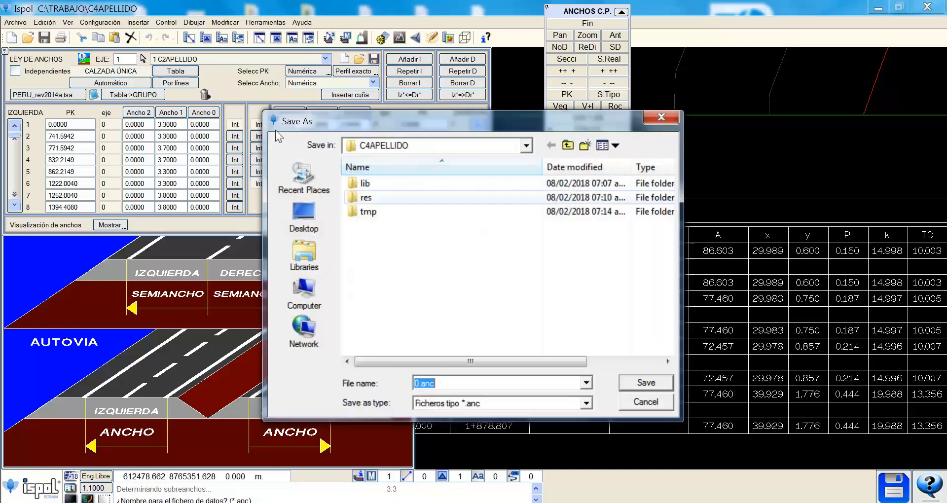
double_click(417, 383)
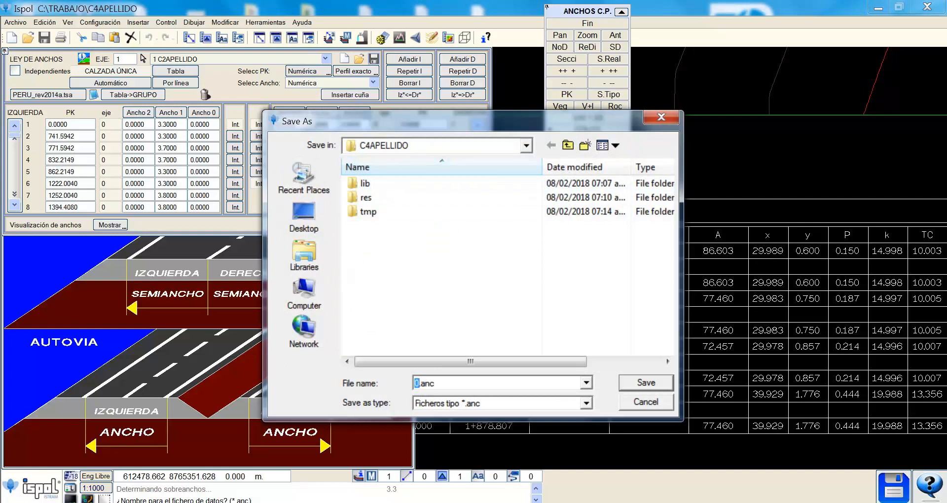
text(C4APELLIDO)
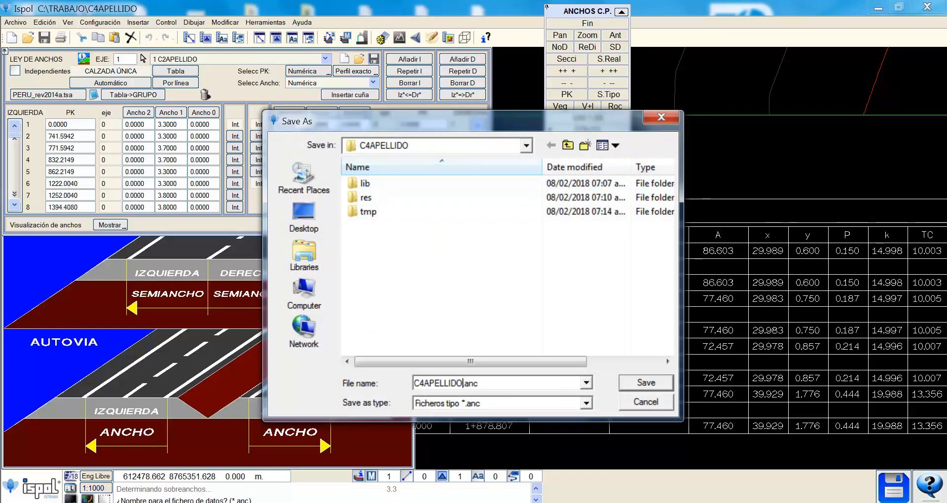
key(Return)
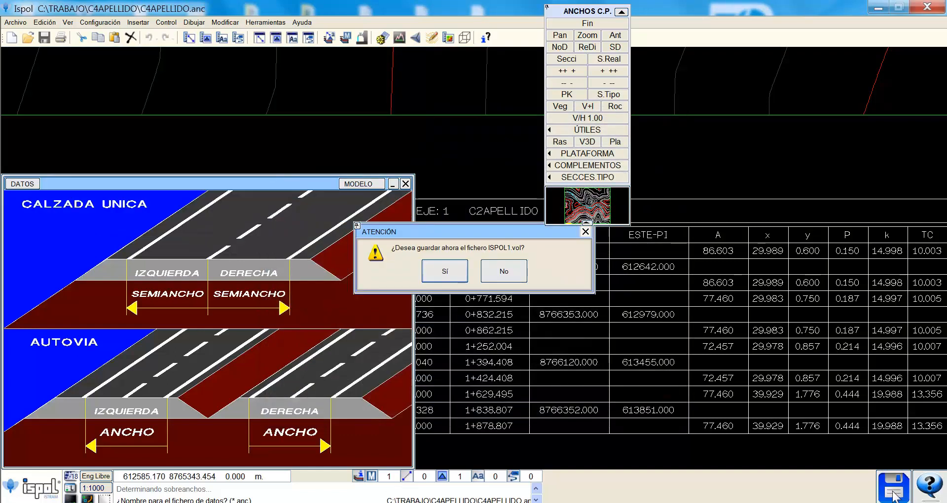
click(443, 273)
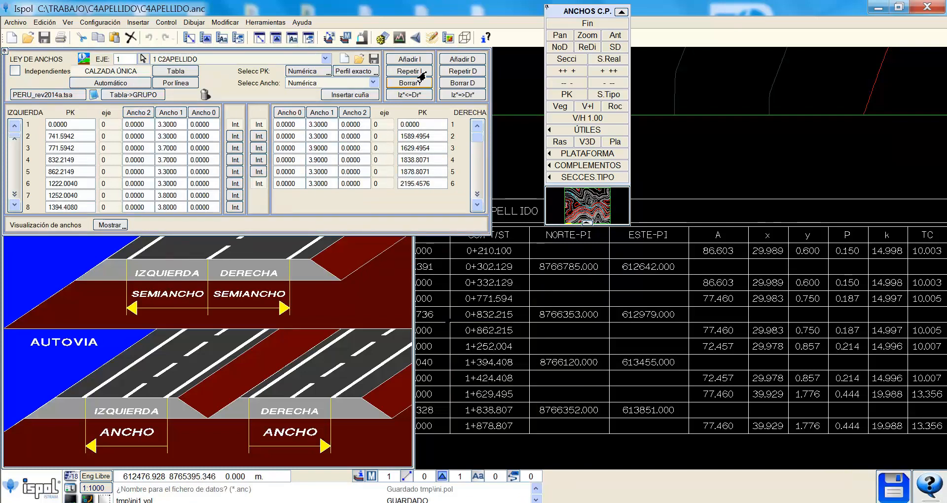
click(589, 29)
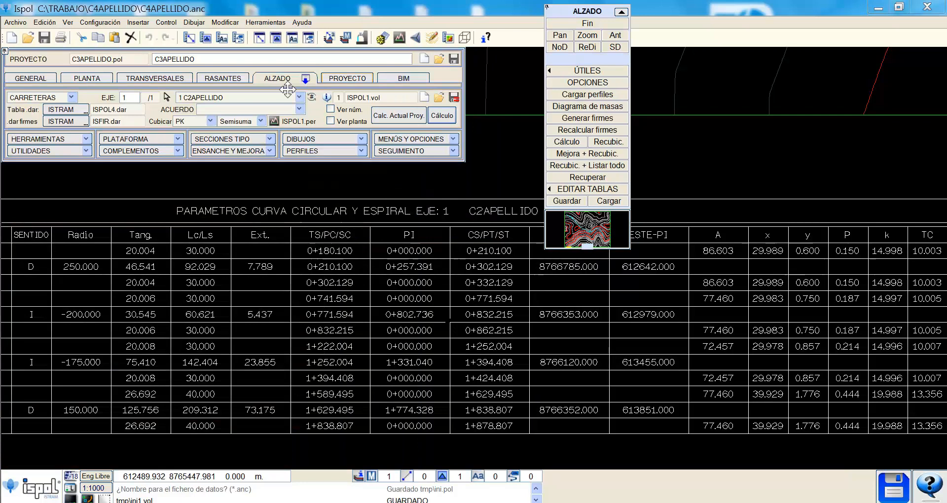
- Generate the main carriageway superelevations for axis 1 automatically from the PERU_rev2014a.tpe table
click(158, 142)
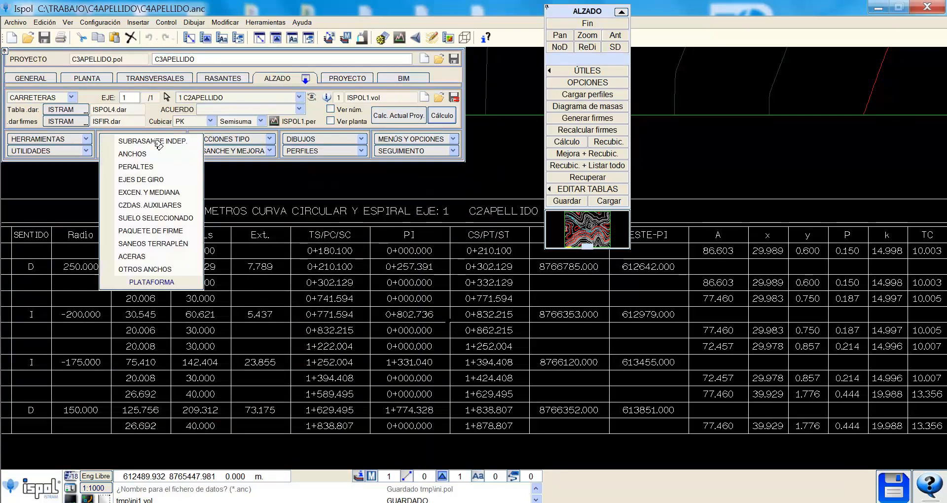
click(147, 168)
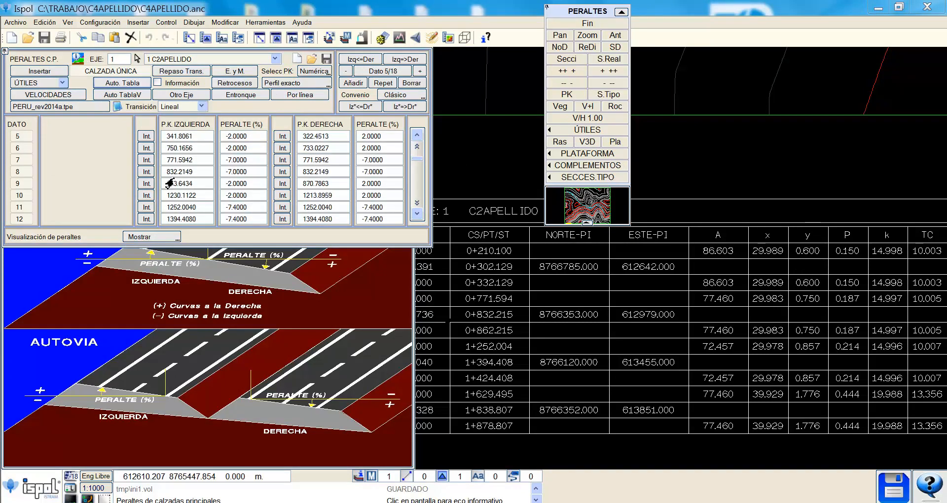
click(126, 85)
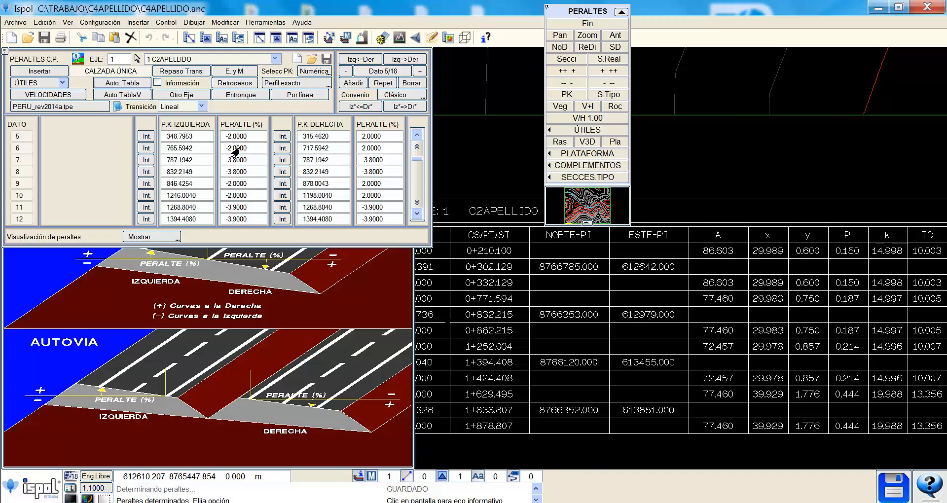
- Review the superelevation values from the first record and examine the superelevation diagram along the axis
scroll(413, 167, up, 4)
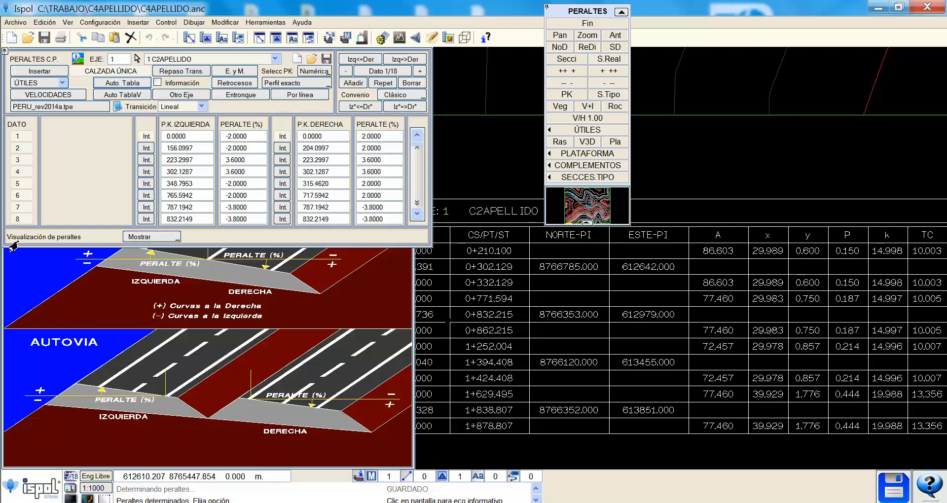
click(141, 237)
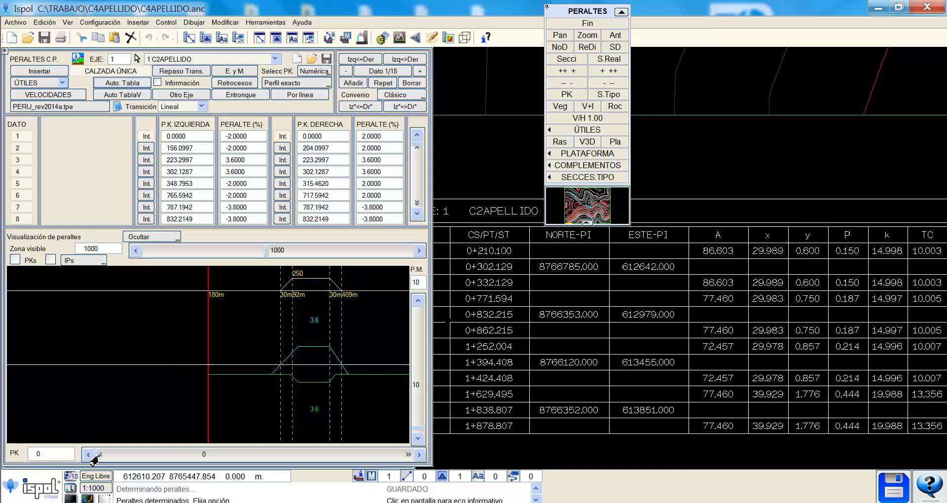
drag(94, 460, 157, 467)
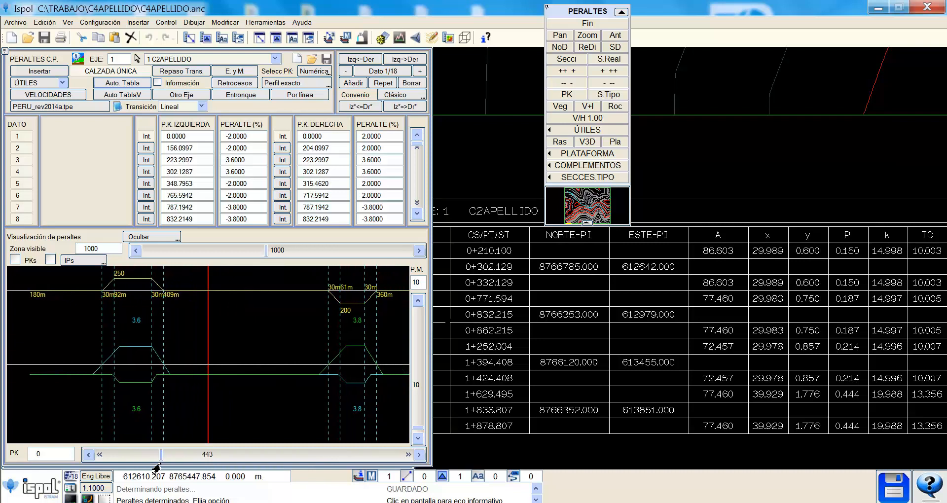
drag(156, 467, 81, 461)
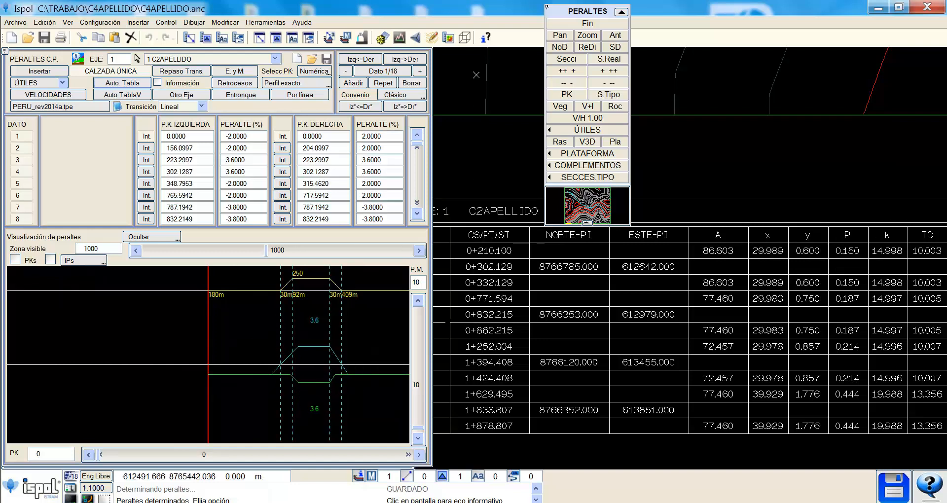
- Examine the road alignment in plan, from the start station 0+000 through the first curve
scroll(619, 336, down, 10)
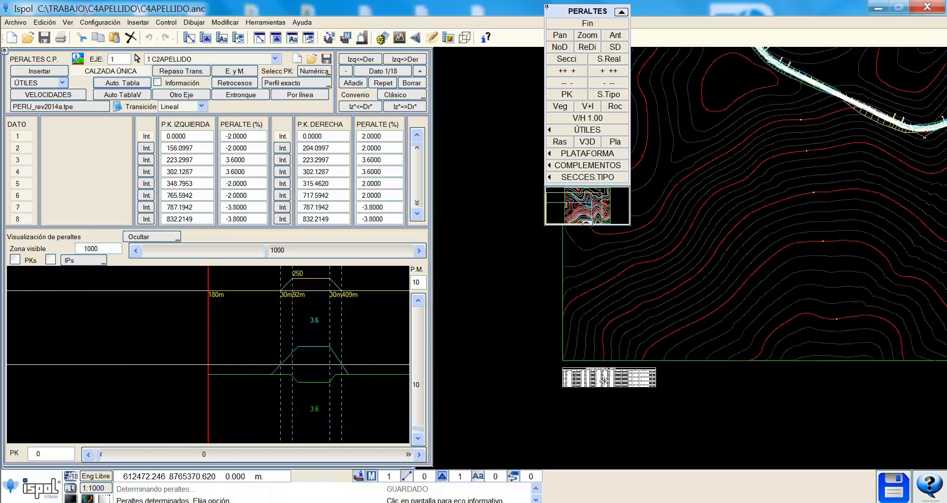
scroll(624, 255, up, 8)
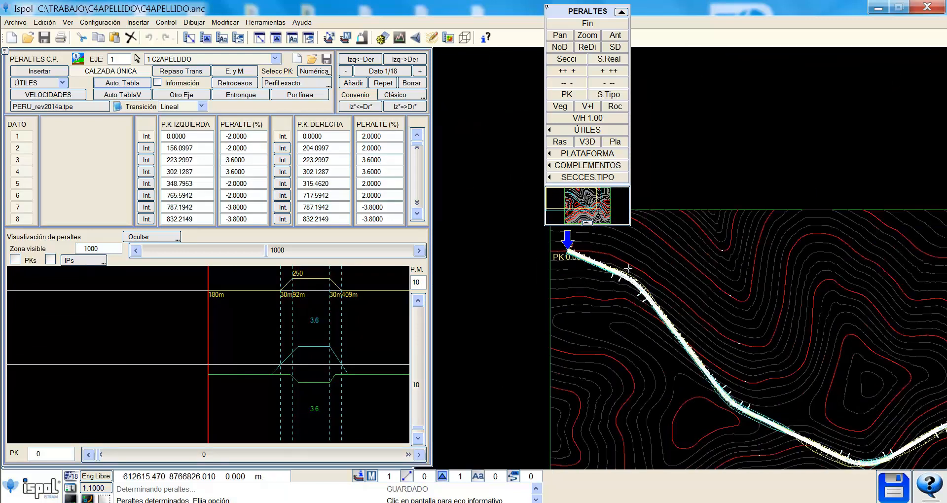
scroll(567, 254, up, 5)
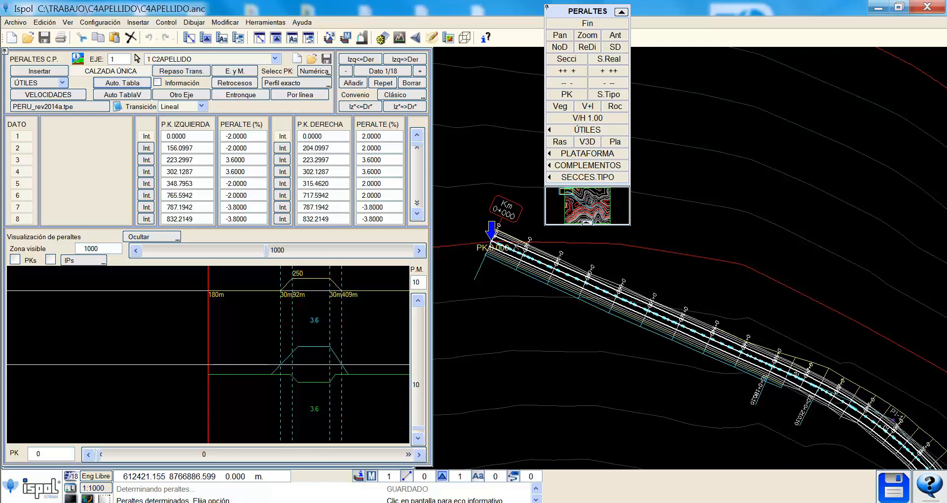
scroll(497, 252, down, 1)
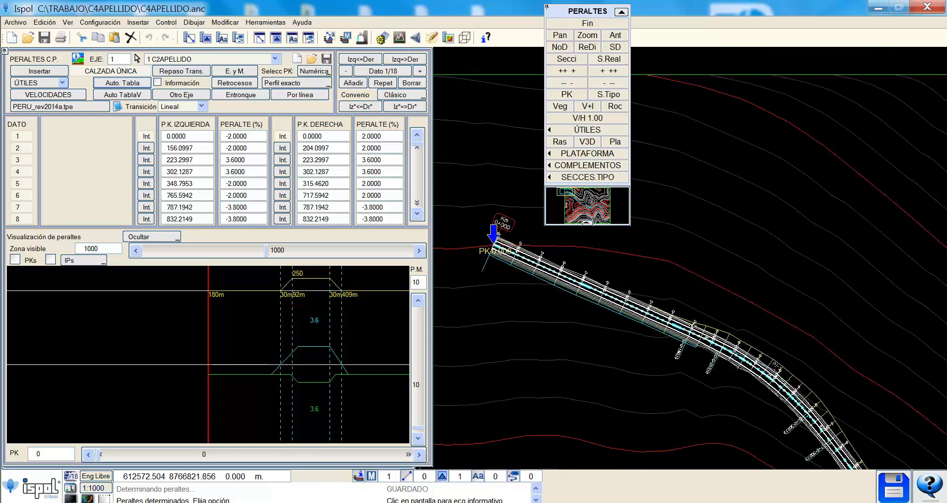
scroll(779, 376, up, 1)
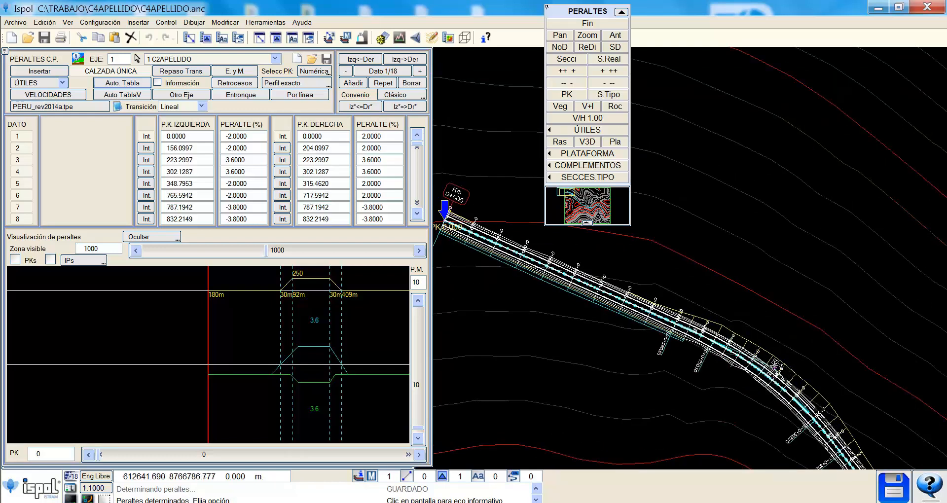
mouse_move(774, 364)
- Hide the superelevation diagram and set the left superelevation of records 3 and 4 to 4%
click(139, 236)
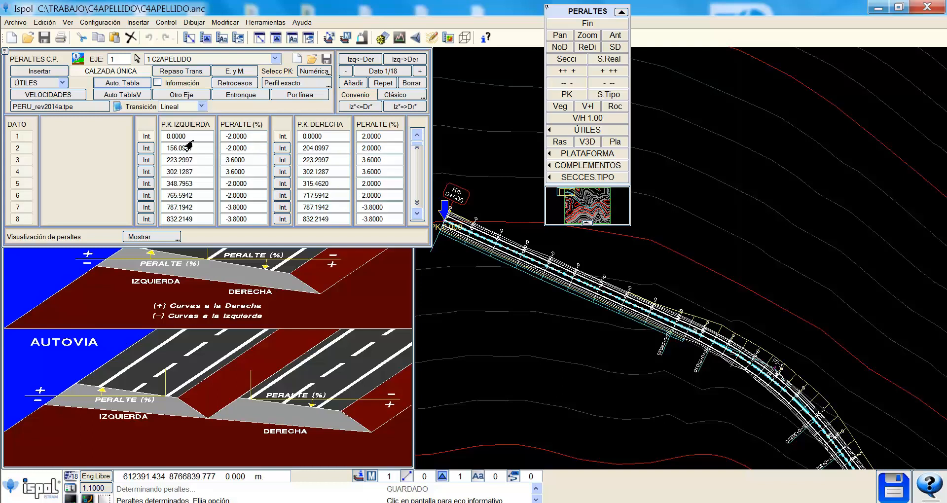
click(232, 163)
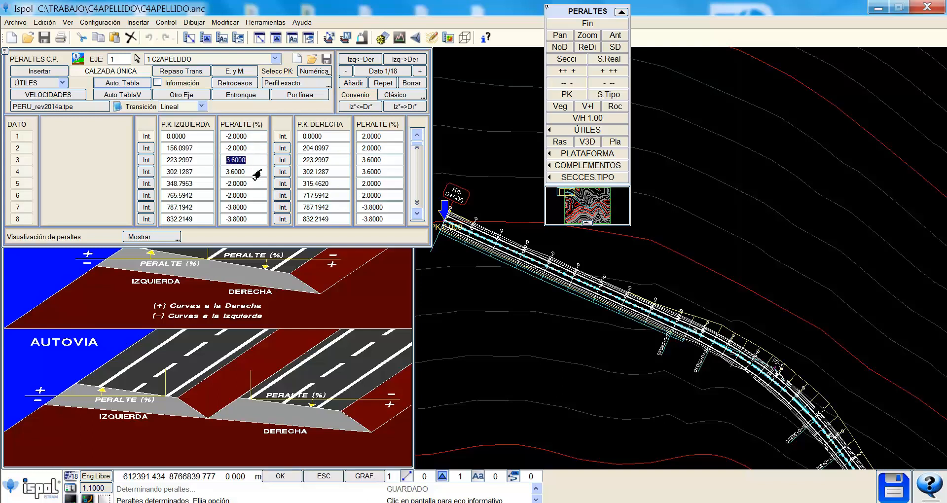
text(4)
key(Return)
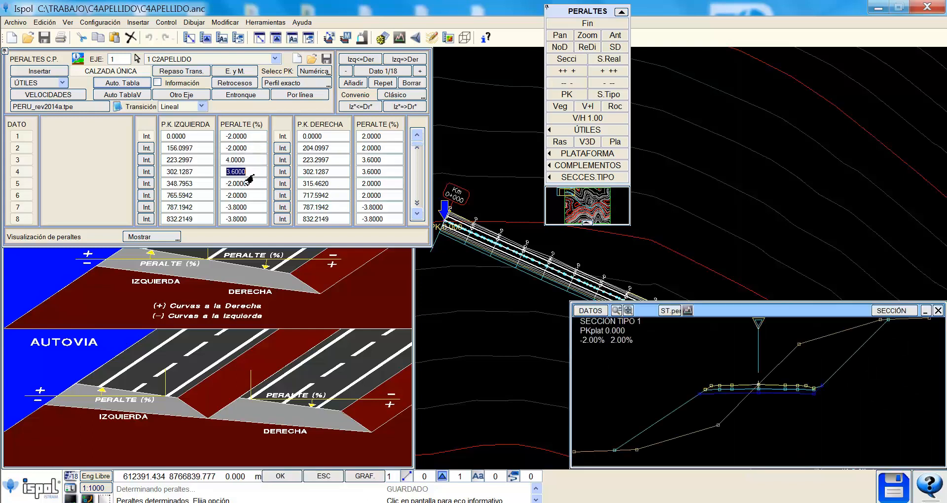
text(4)
- Set the right superelevation of records 3 and 4 to 4% and show the superelevation diagram again
click(371, 162)
text(4)
key(Return)
text(4)
click(378, 160)
click(138, 236)
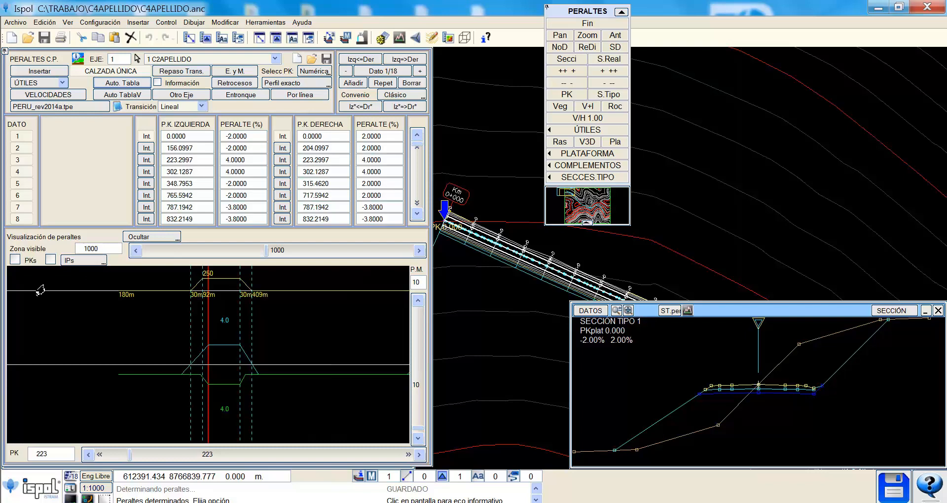
- Display stations on the superelevation diagram and set the left stations of records 2, 3 and 5 to 165.1, 210.1 and 347.1287
click(10, 264)
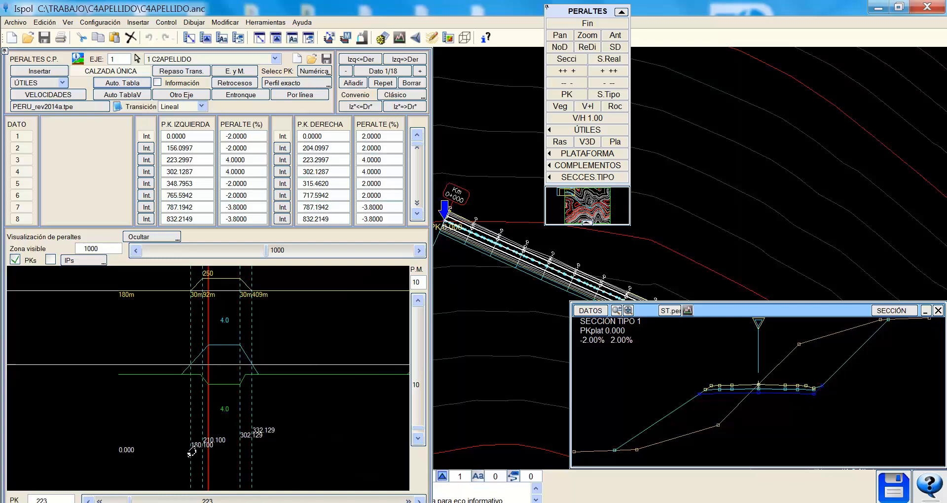
click(182, 149)
text(165.1)
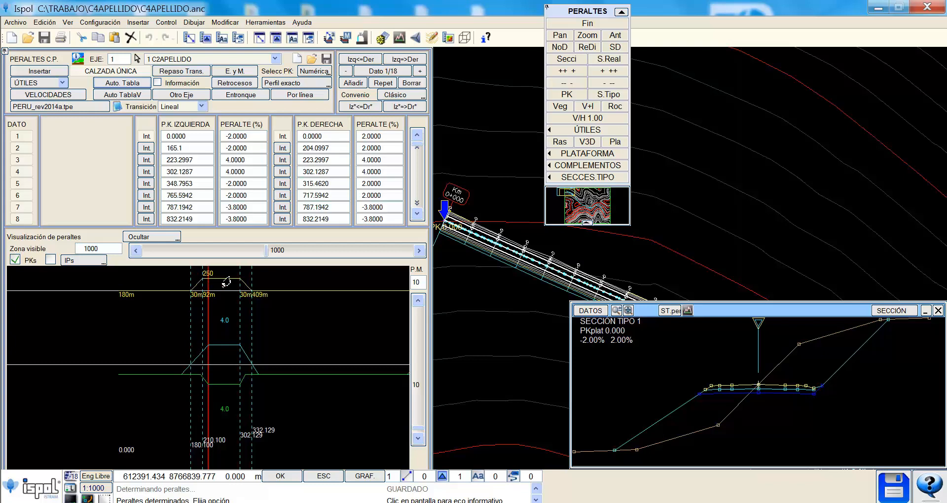
click(188, 161)
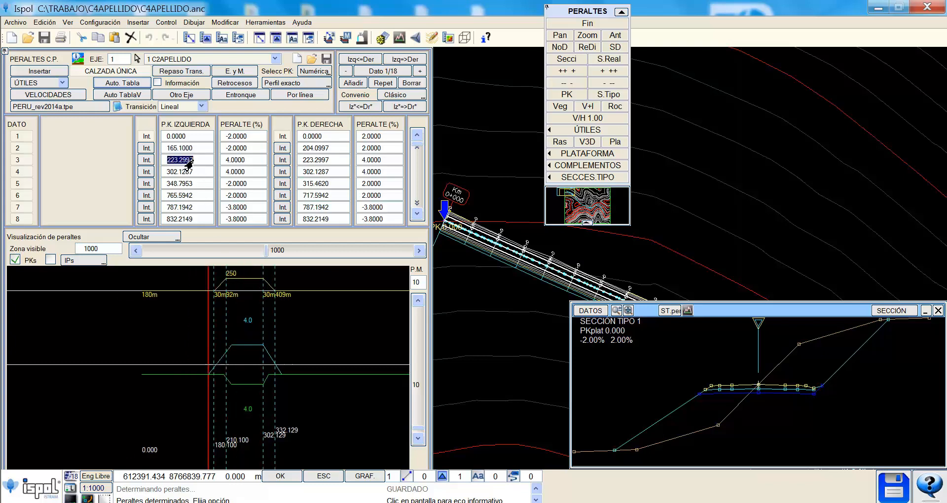
text(210.1)
click(196, 148)
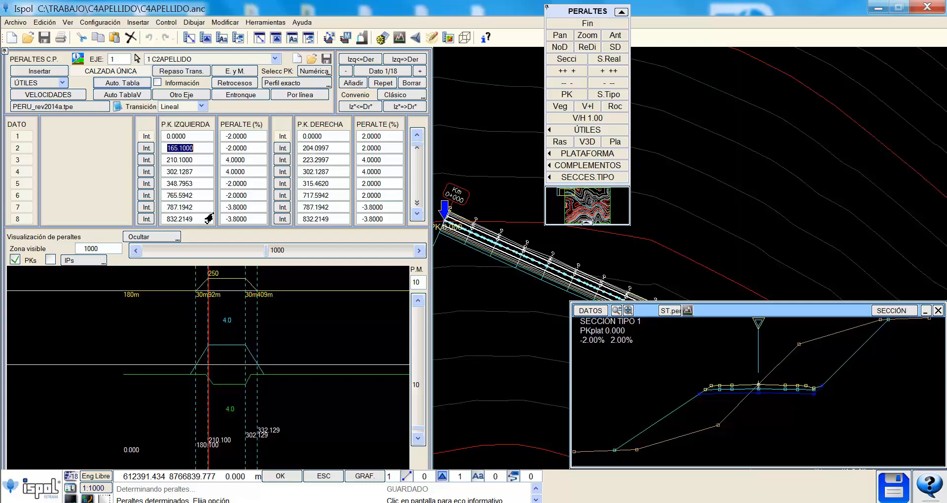
click(190, 187)
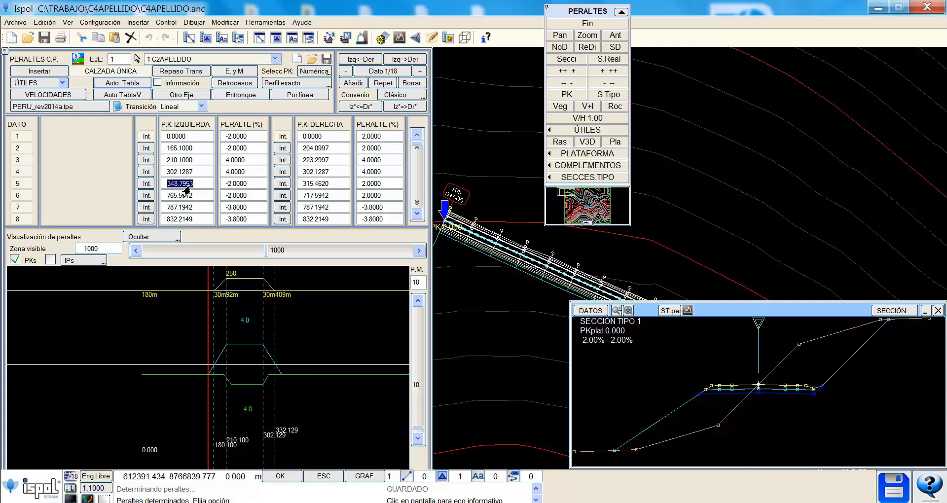
text(347.1287)
click(189, 196)
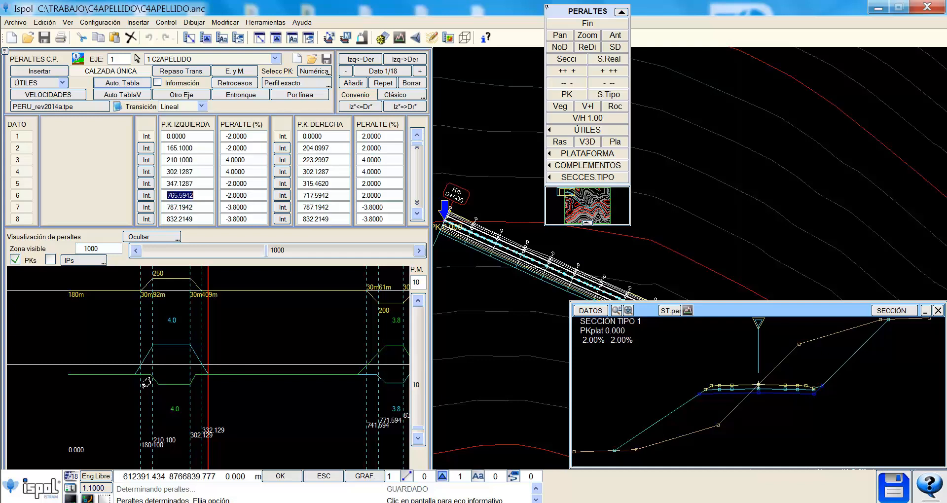
- Set the right-side stations of records 2, 3 and 5 to 195.1, 210.1 and 317.1287
click(316, 148)
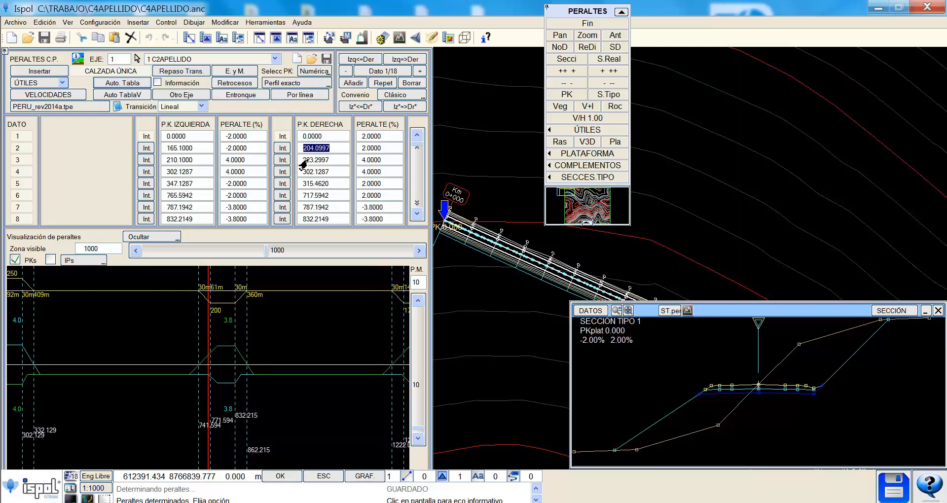
text(195.1)
click(320, 161)
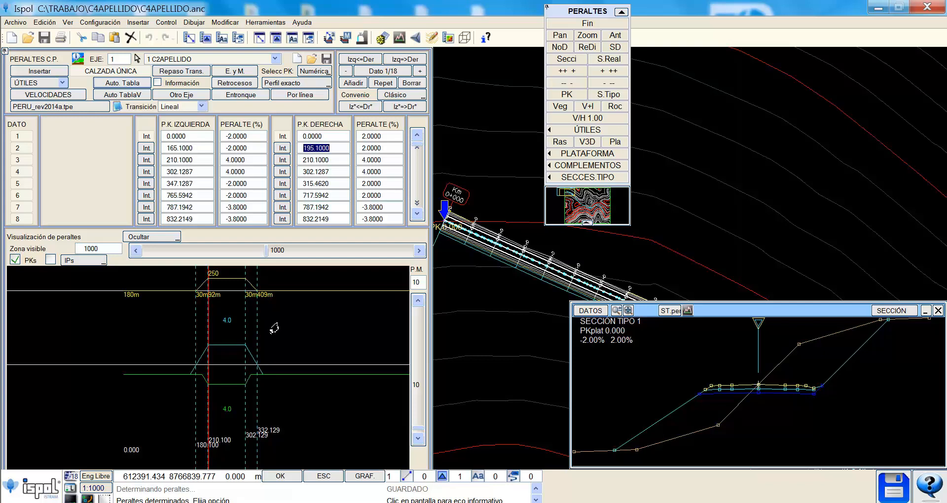
click(316, 184)
text(317)
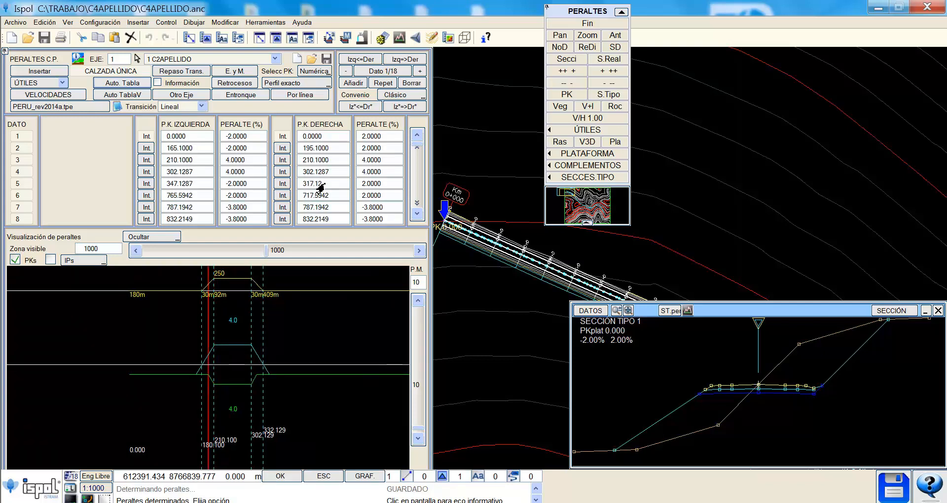
click(322, 172)
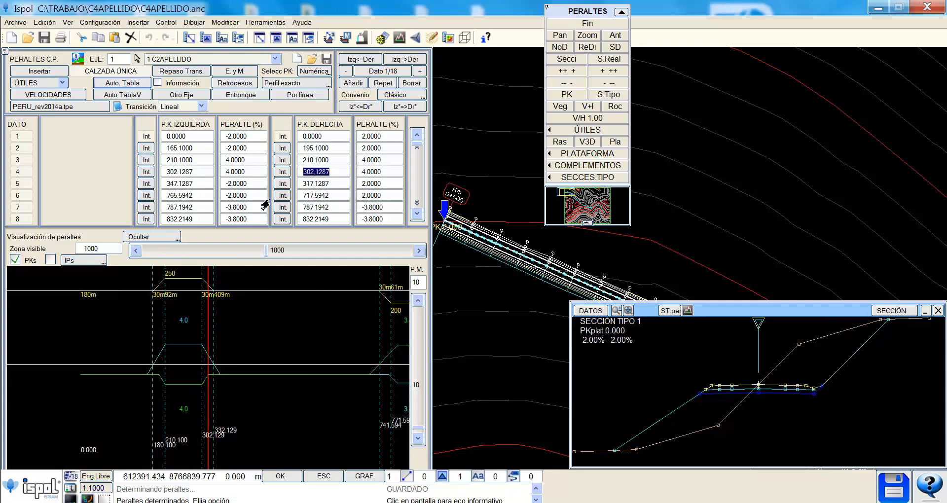
- Save the superelevations as C4APELLIDO.prl, save ISPOL1.vol too, and close the superelevation editor
click(326, 59)
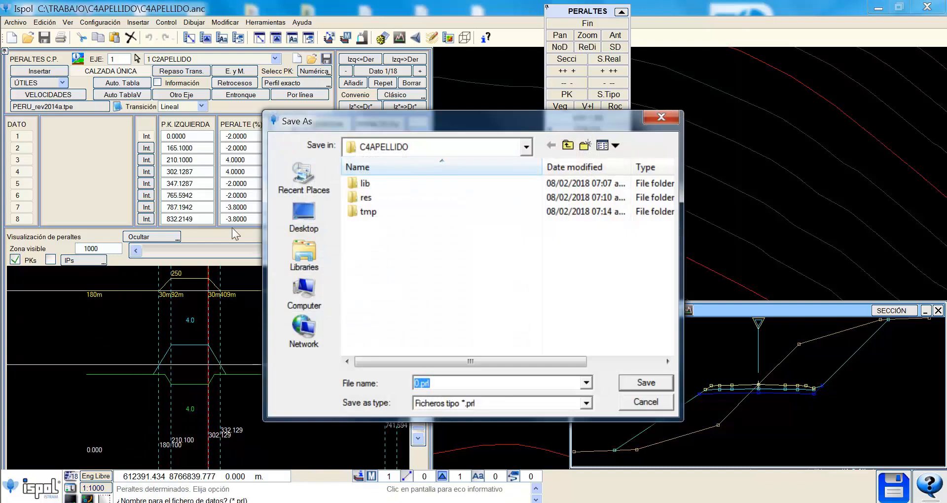
click(414, 383)
text(C4APELLIDO)
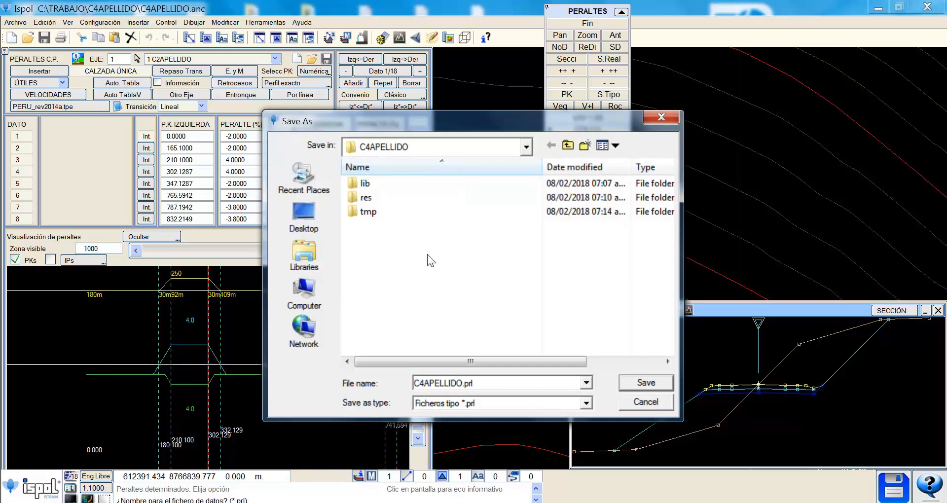
key(Return)
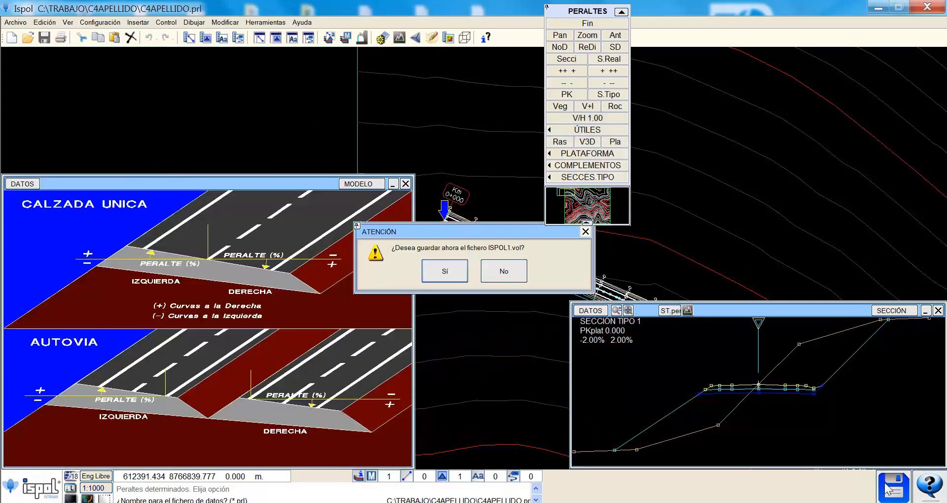
click(445, 271)
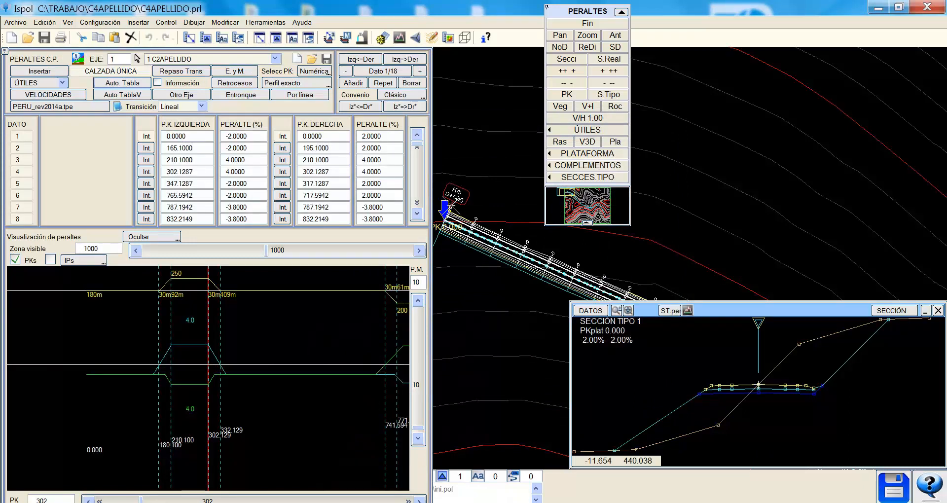
click(582, 25)
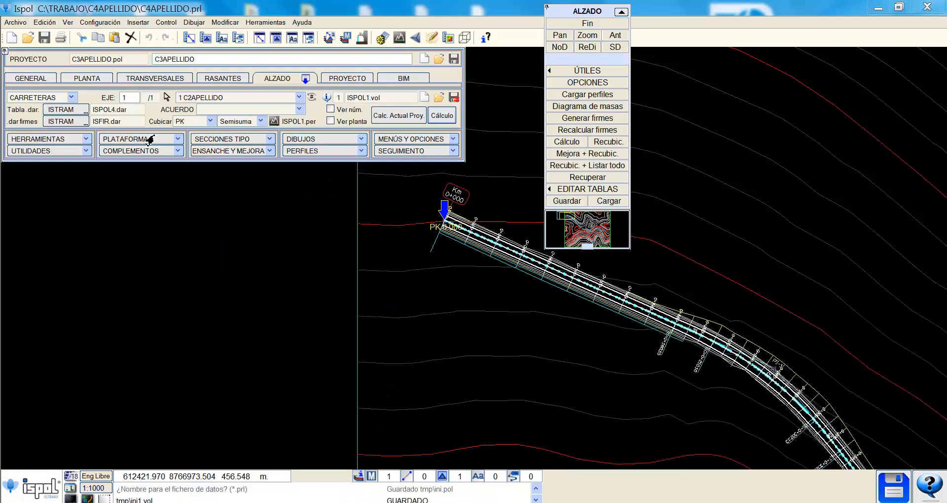
- Open the auxiliary carriageways for axis 1 and set the A2 width to 2 on both the left and right sides
click(179, 142)
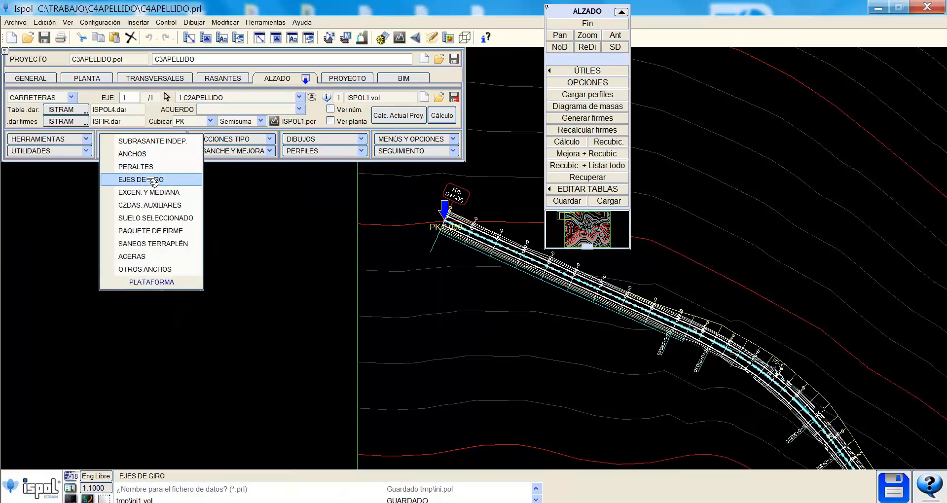
click(154, 205)
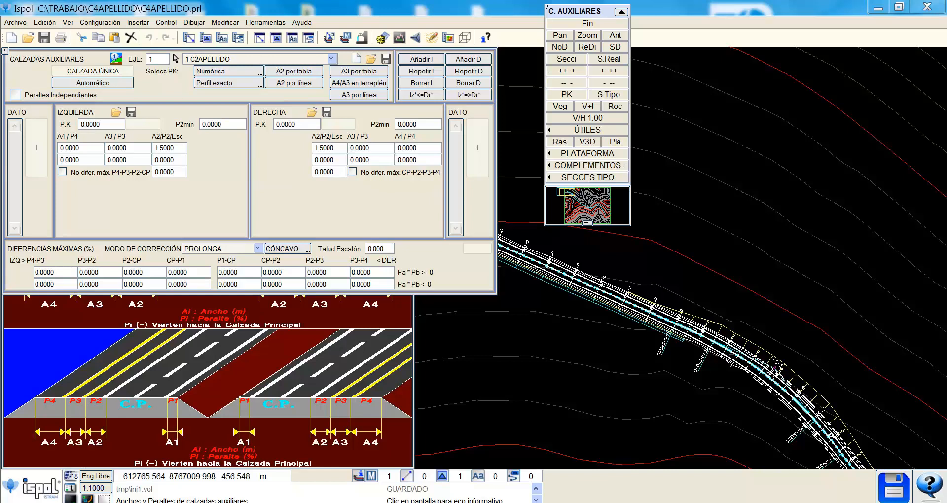
click(163, 150)
text(2)
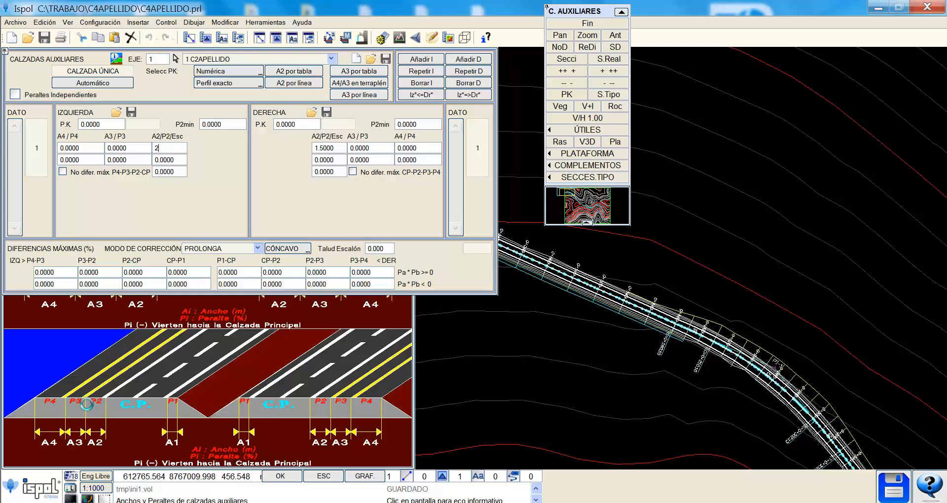
click(179, 163)
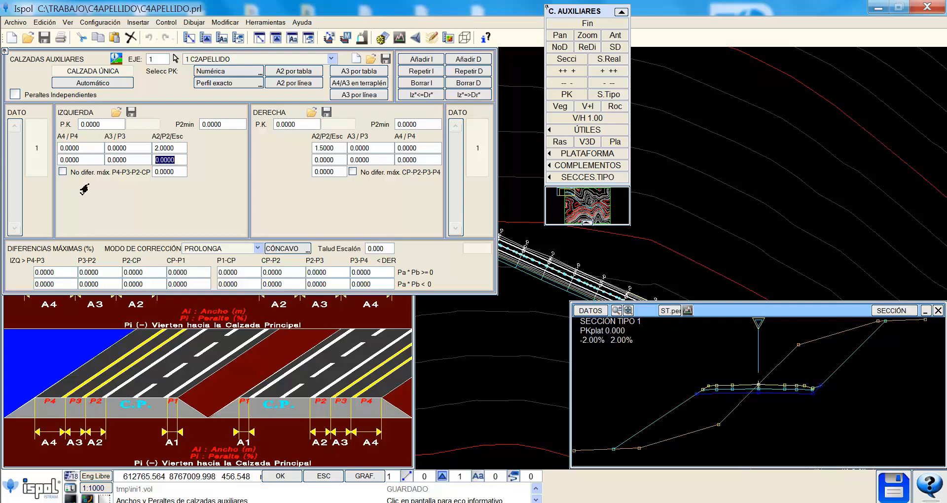
click(330, 149)
text(2)
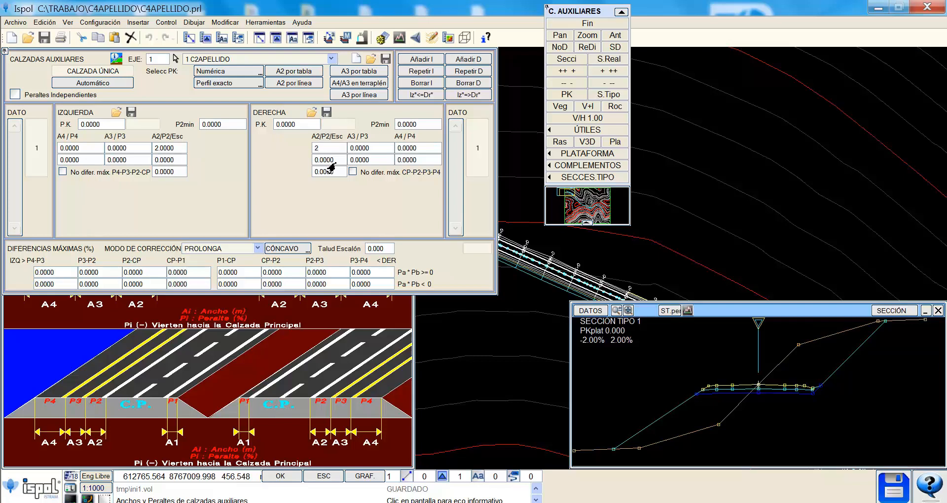
key(Return)
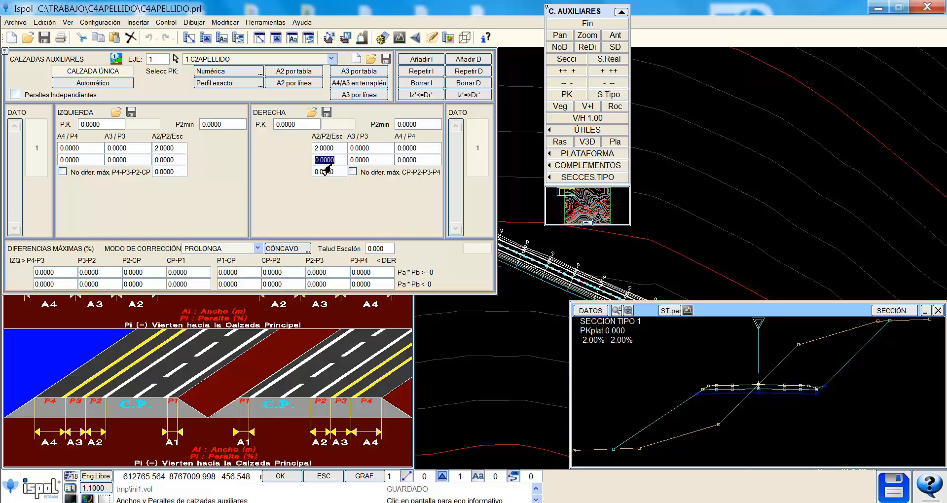
- Save the project, leave the auxiliary carriageways editor and run the calculation for axis 1
click(166, 160)
click(325, 161)
click(891, 489)
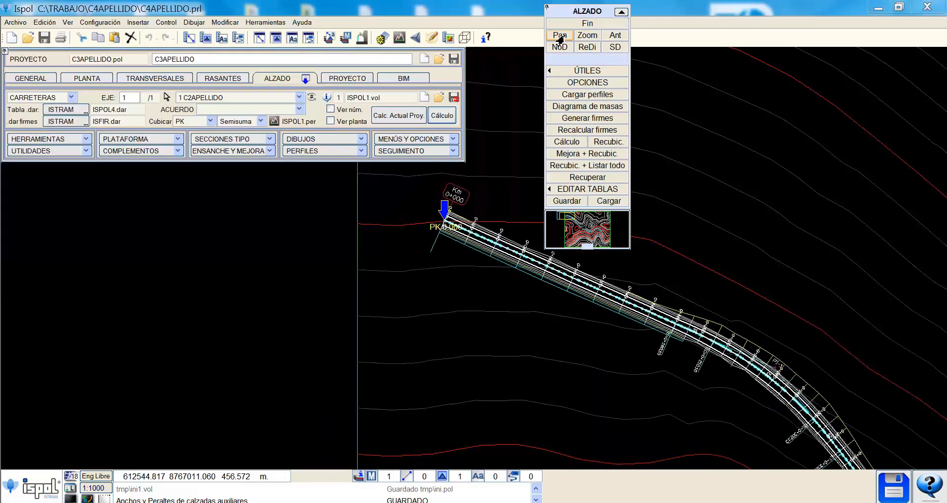
click(437, 119)
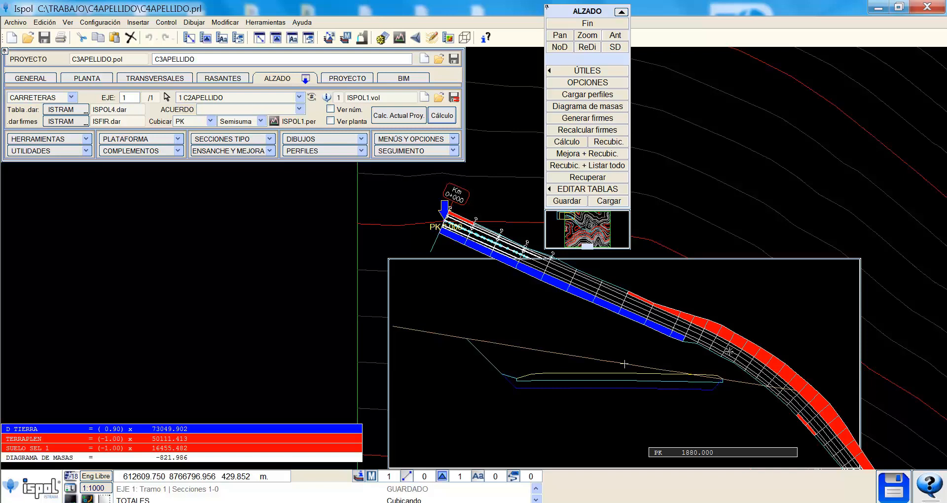
- Open the pavement package definition for axis 1 and activate layers C1, C2 and C3
click(178, 139)
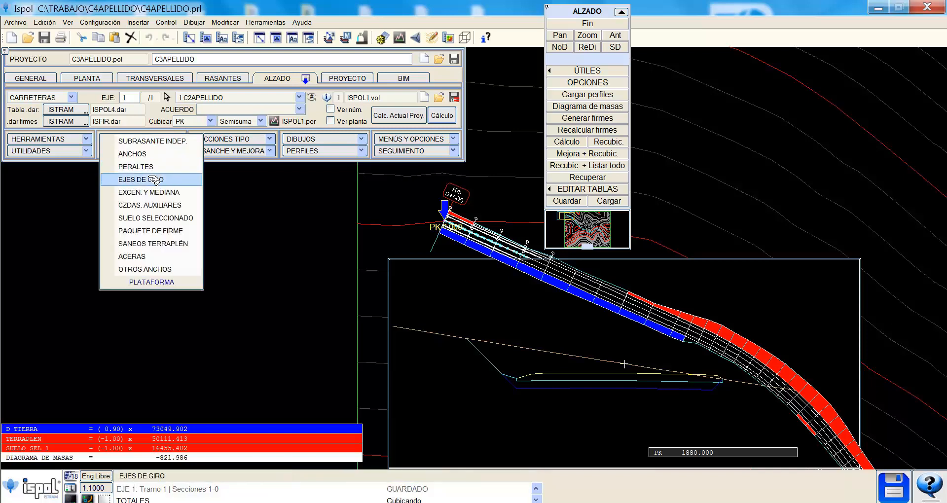
click(159, 230)
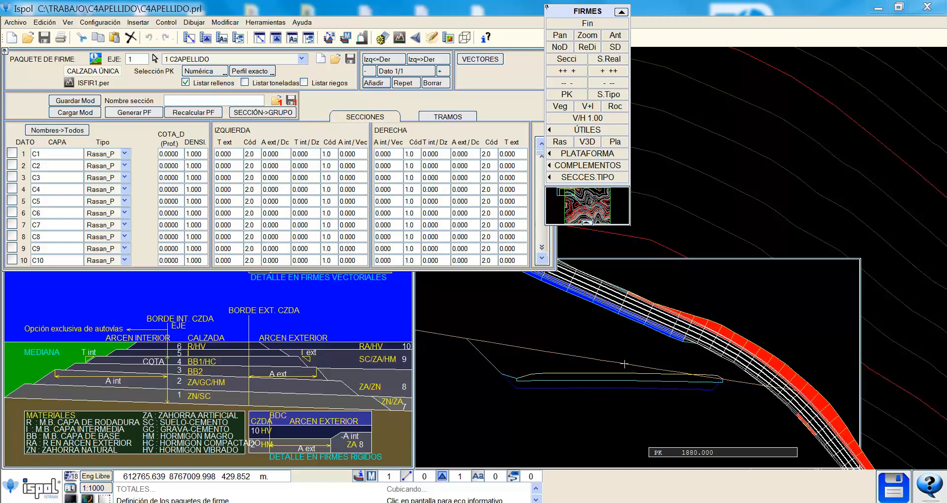
click(12, 153)
click(11, 165)
click(12, 177)
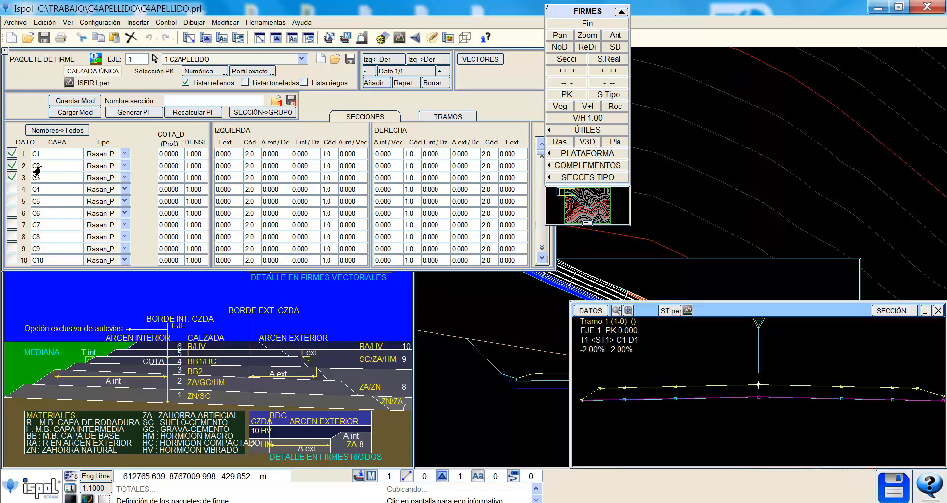
- Name the three active pavement layers SUBBASE, BASE and CARPETA
click(43, 156)
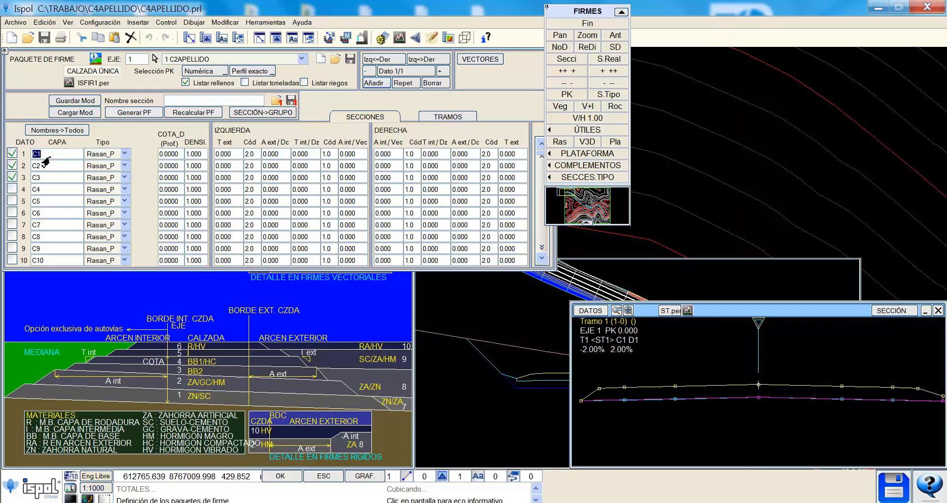
text(SU)
click(48, 167)
text(BASE)
click(61, 180)
text(CARPETAS)
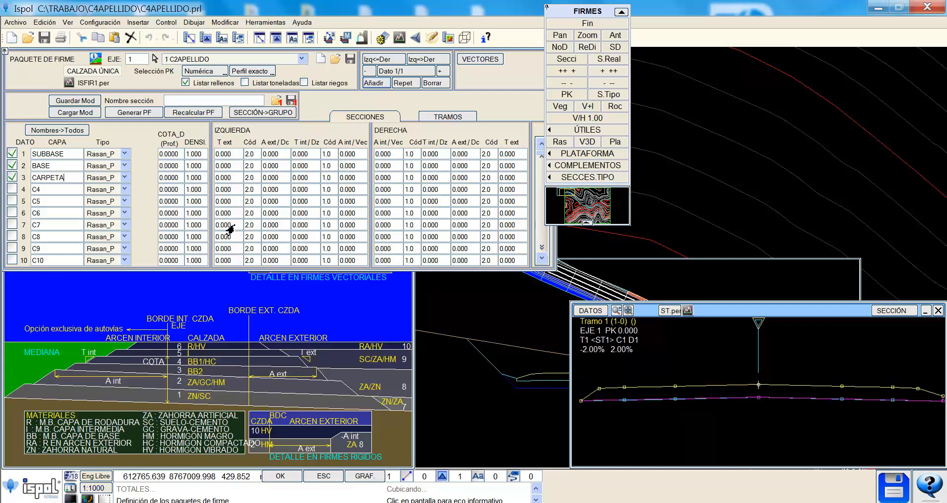
- Set the layer depths (COTA_D) to 0.25 for SUBBASE, 0.45 for BASE and 0.5 for CARPETA
click(172, 155)
text(.25)
click(168, 166)
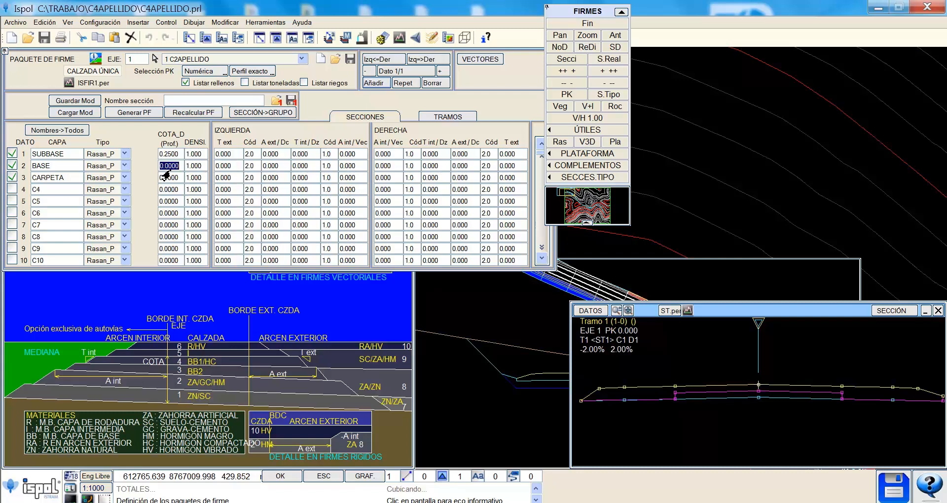
text(.45)
key(Return)
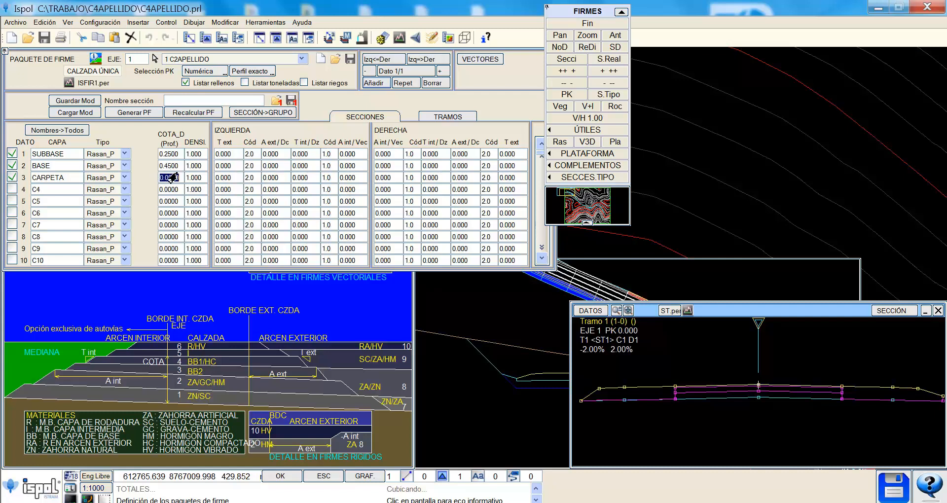
text(0.5)
key(Return)
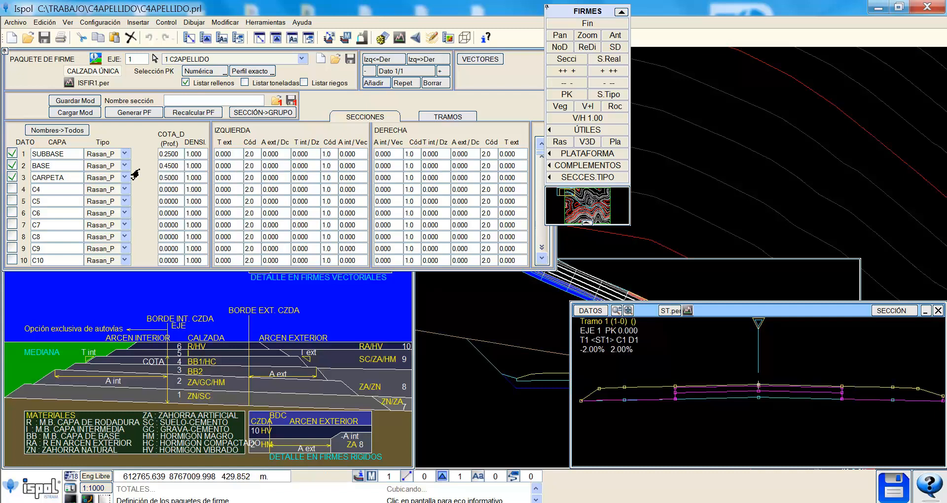
- Set the final PK of pavement segment 1 to 999999
drag(431, 121, 432, 122)
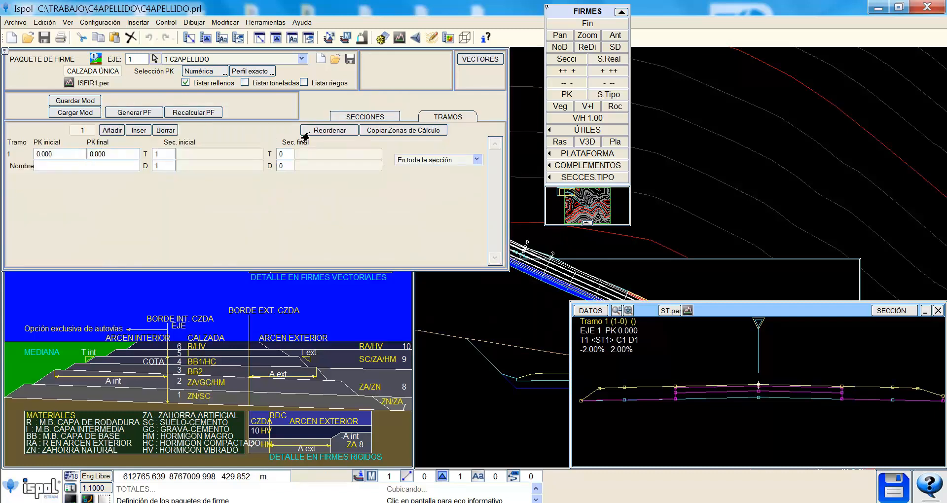
click(104, 154)
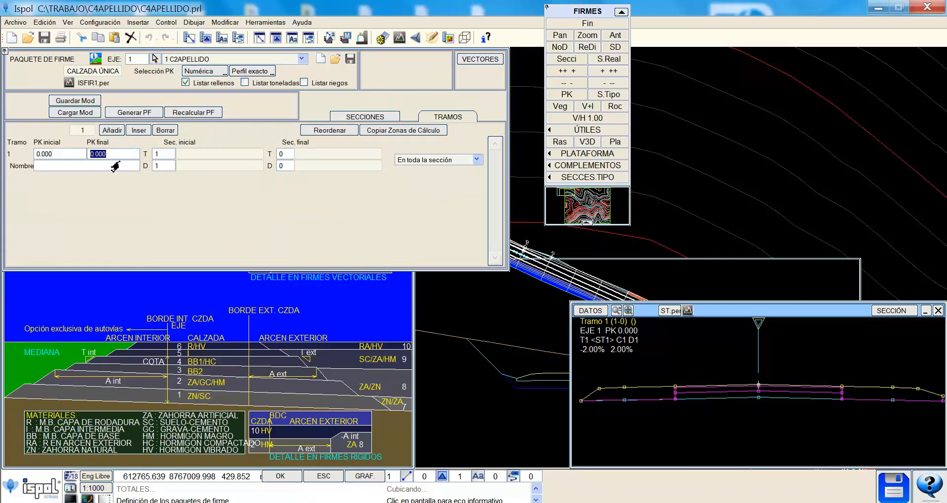
text(999999)
key(Return)
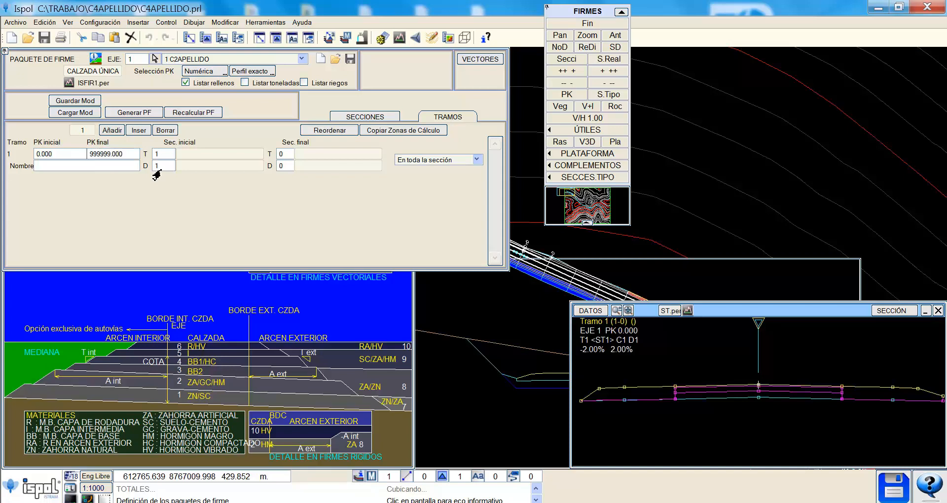
- Generate the pavement package for axis 1, leave its editor and run the axis calculation
click(135, 119)
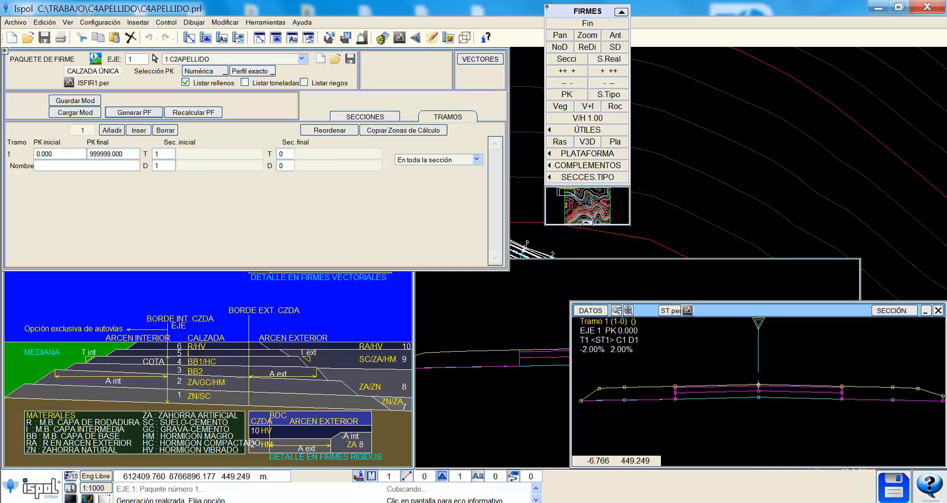
click(583, 27)
click(433, 117)
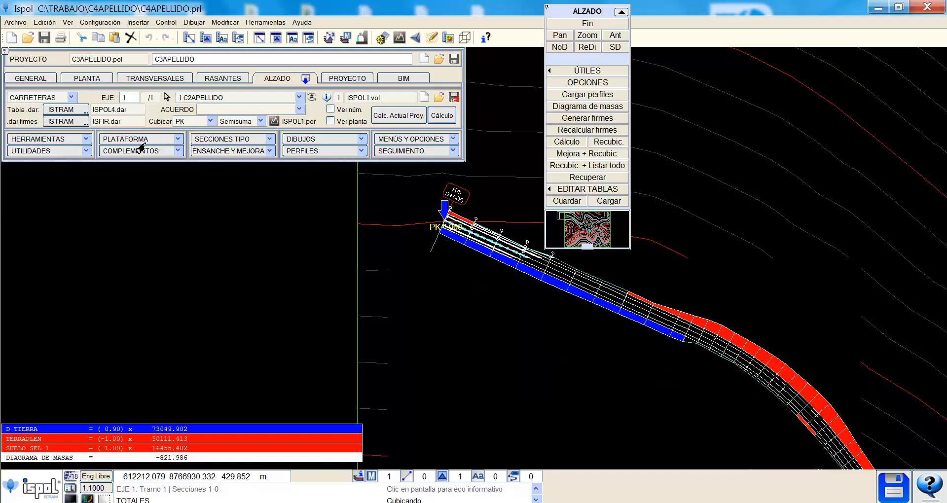
- Set the subgrade minimum slope (PEN.MÍN) to 2.5% in axis 1's typical section, save the project and leave the editor
click(270, 139)
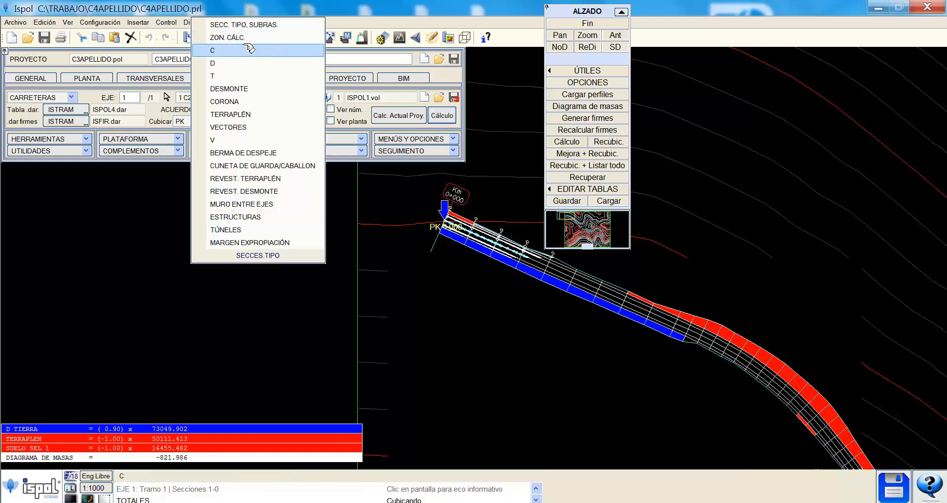
click(252, 25)
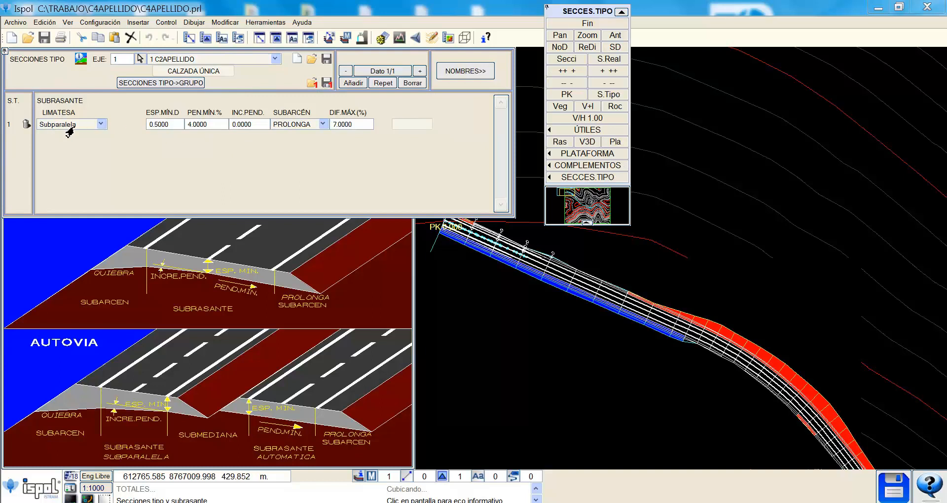
click(166, 127)
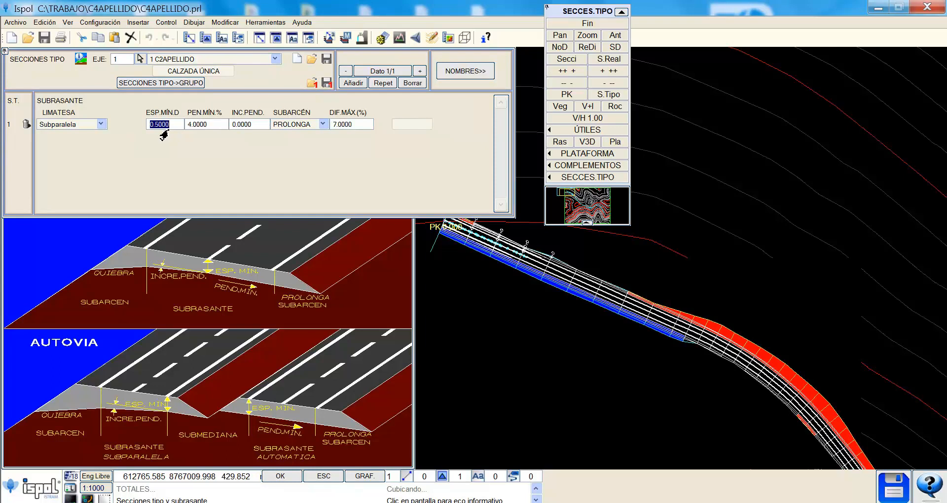
click(209, 127)
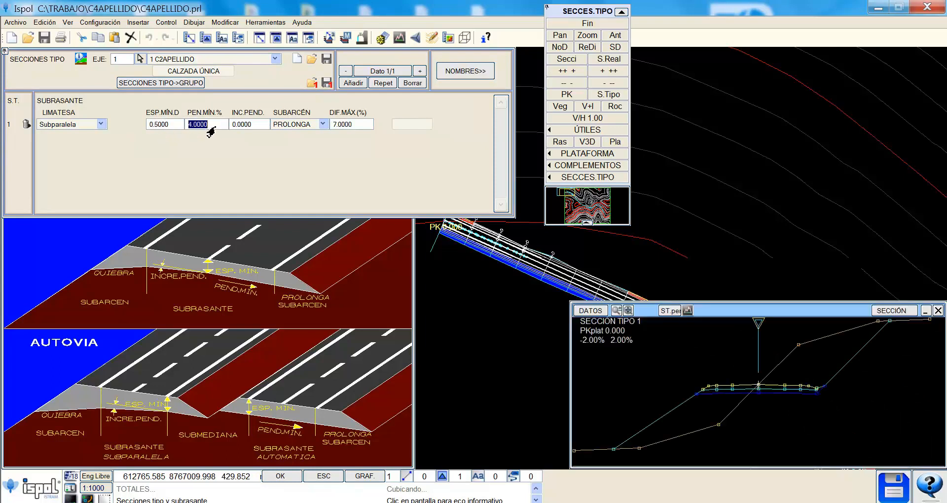
text(2.5)
key(Tab)
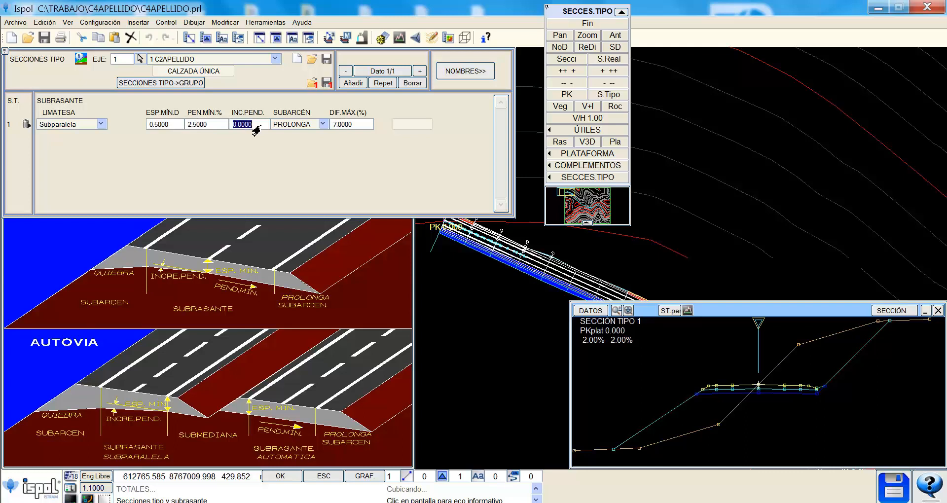
click(355, 127)
click(893, 487)
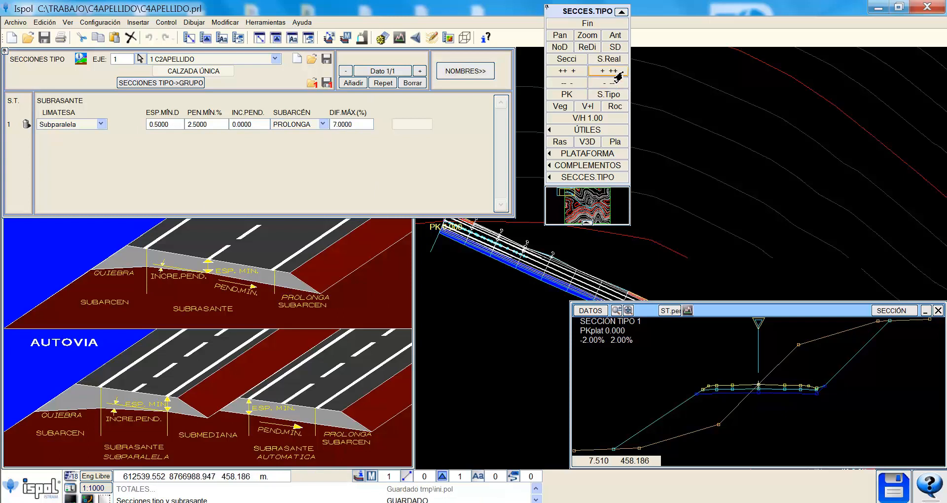
click(578, 25)
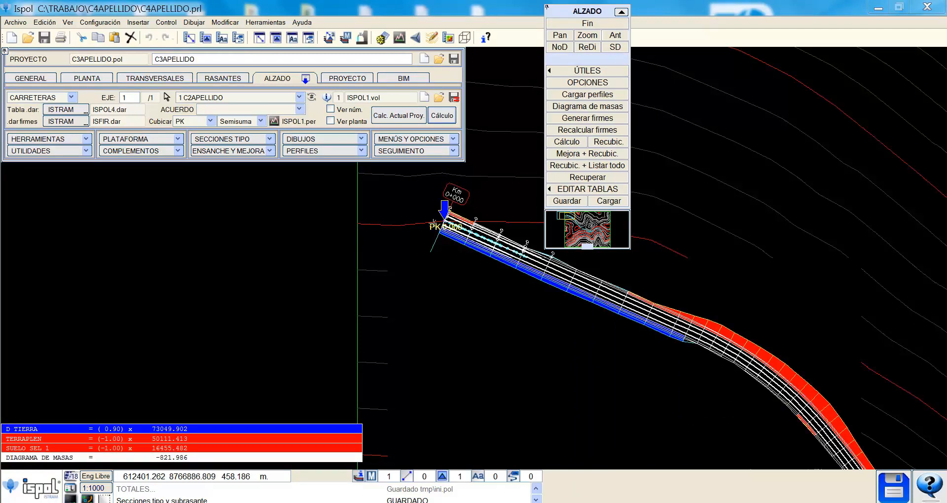
- Open the cut (Desmonte) typical section for axis 1 and review the berm's BD and ZBD values
click(270, 141)
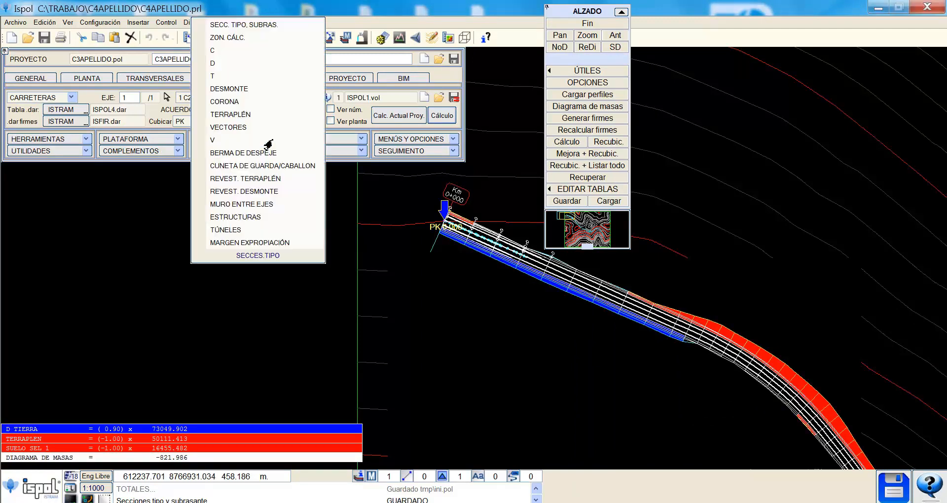
click(244, 90)
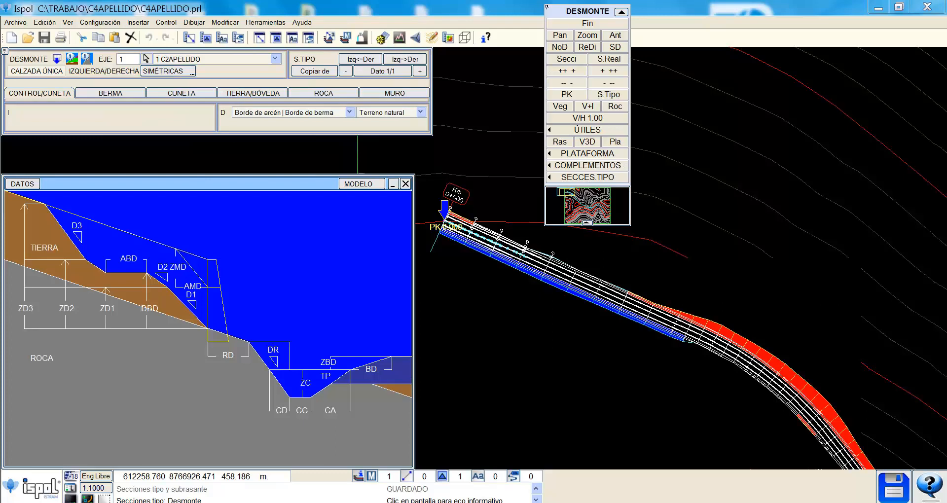
click(91, 96)
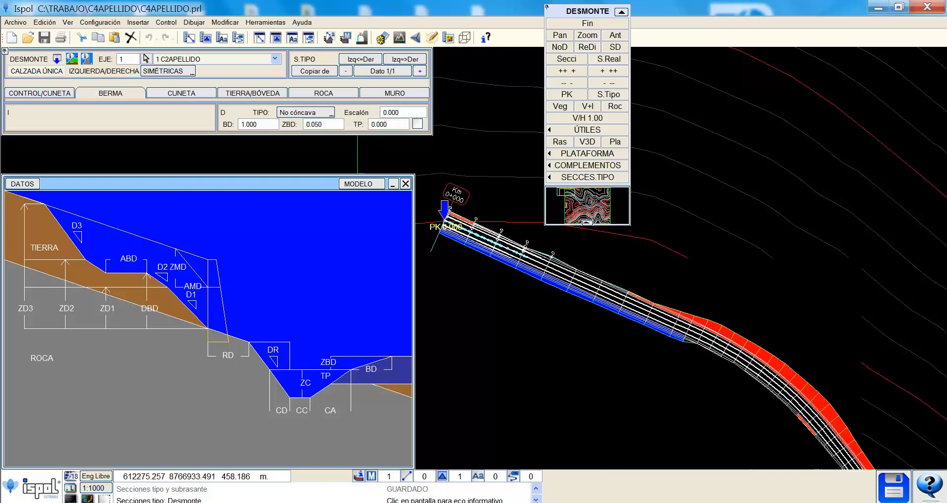
click(259, 126)
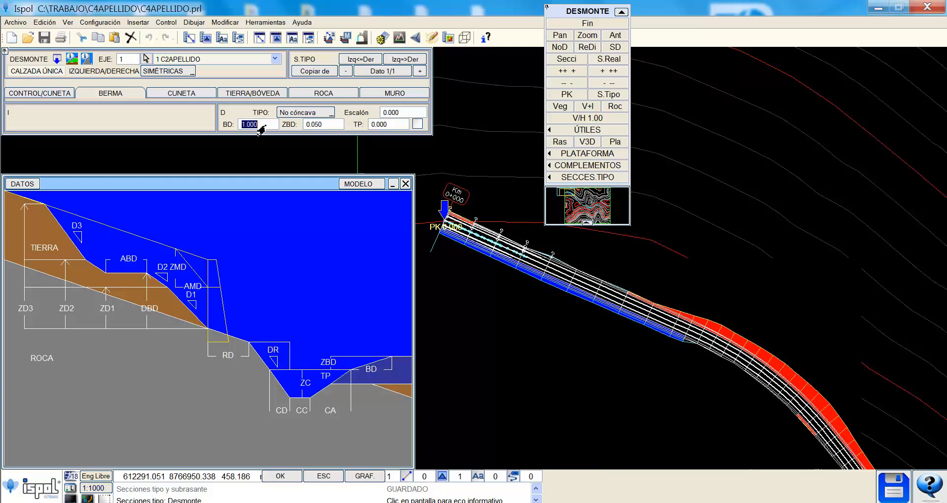
click(315, 125)
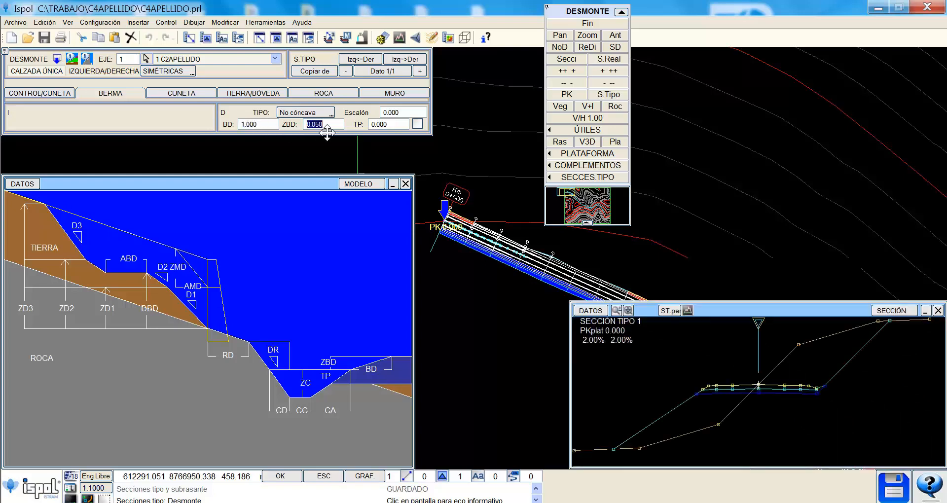
- Set the cut ditch dimensions to CD 0.6, CA 0.6 and ZC 0.4
click(182, 93)
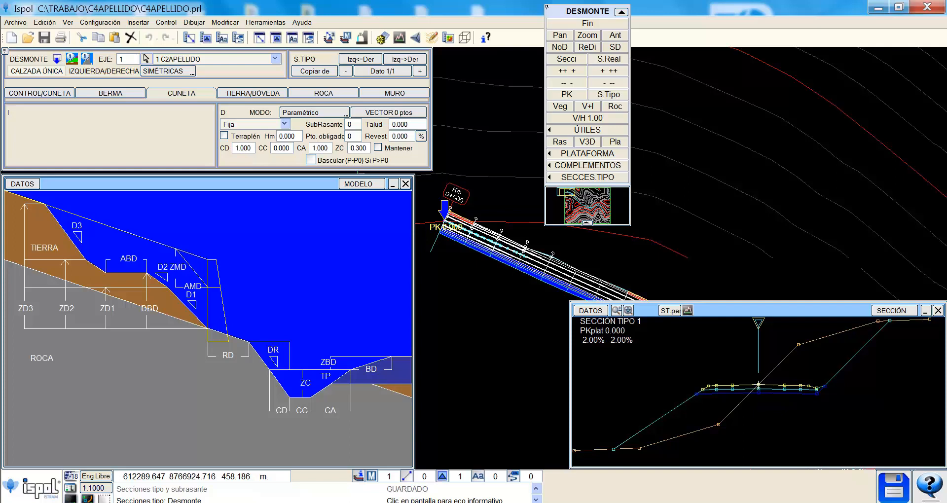
click(243, 148)
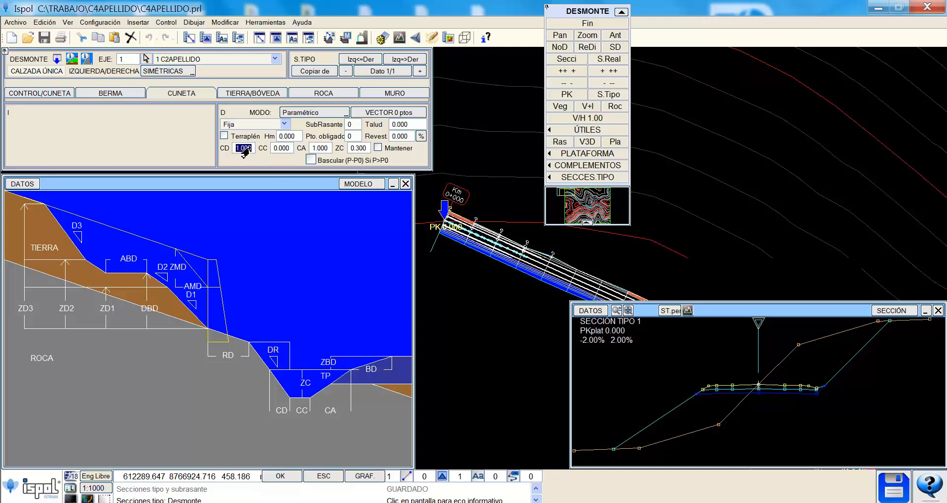
text(0.6)
key(Tab)
click(320, 149)
text(0.6)
click(352, 149)
text(0.4)
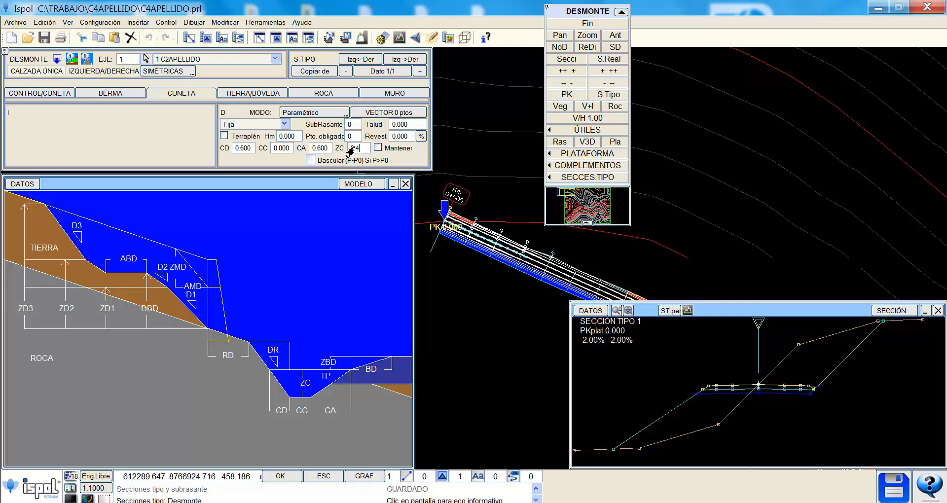
- Set the ditch lining (Revest.) to 0.05, check its settings by longitudinal slope and enable Mantener for the ditch
click(397, 139)
text(0.05)
click(420, 136)
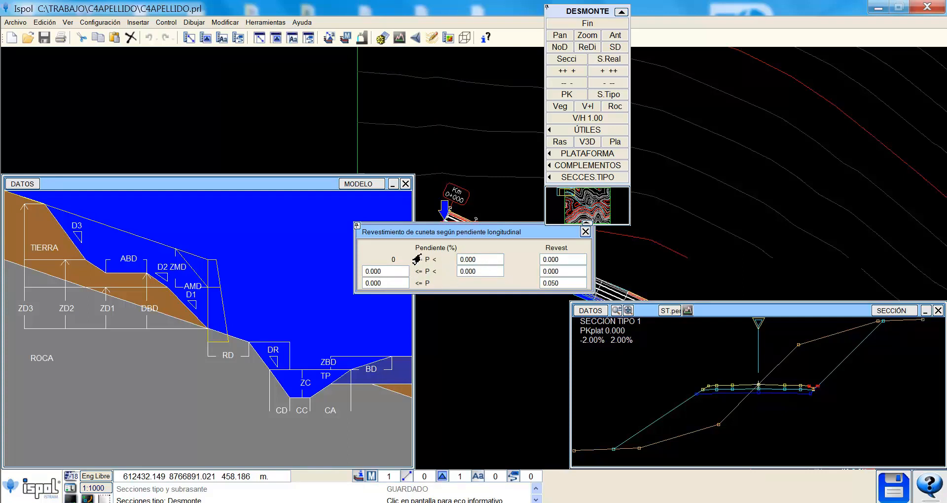
click(585, 232)
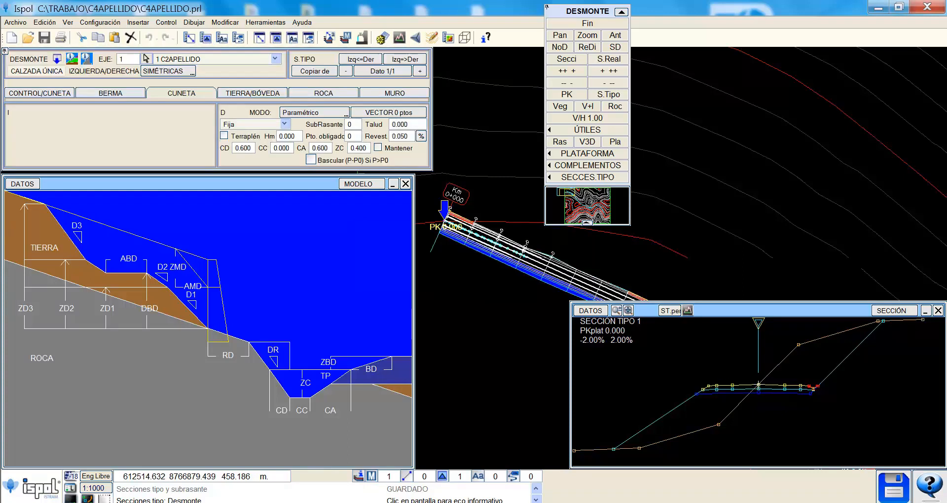
click(377, 148)
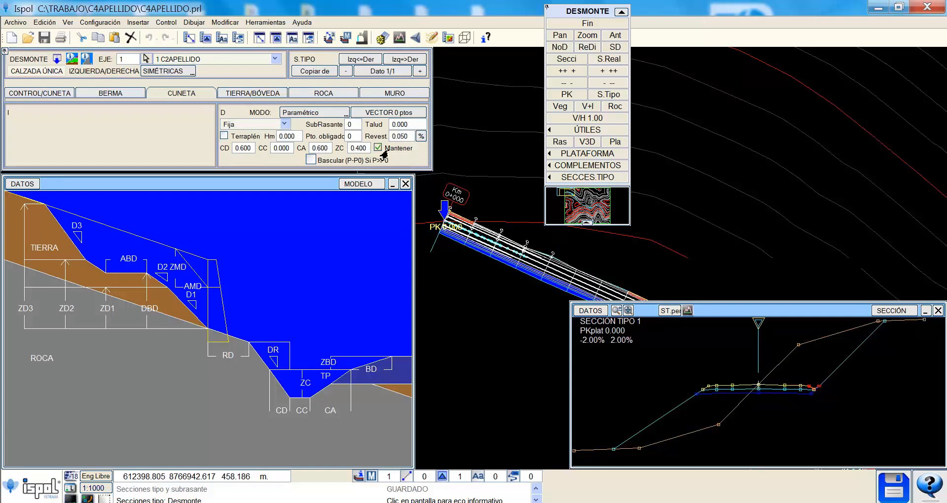
- Set the earth cut slopes to ZD2 100, ZD1 10, D2 2 and D1 1.5, save the project and leave the cut editor
click(254, 96)
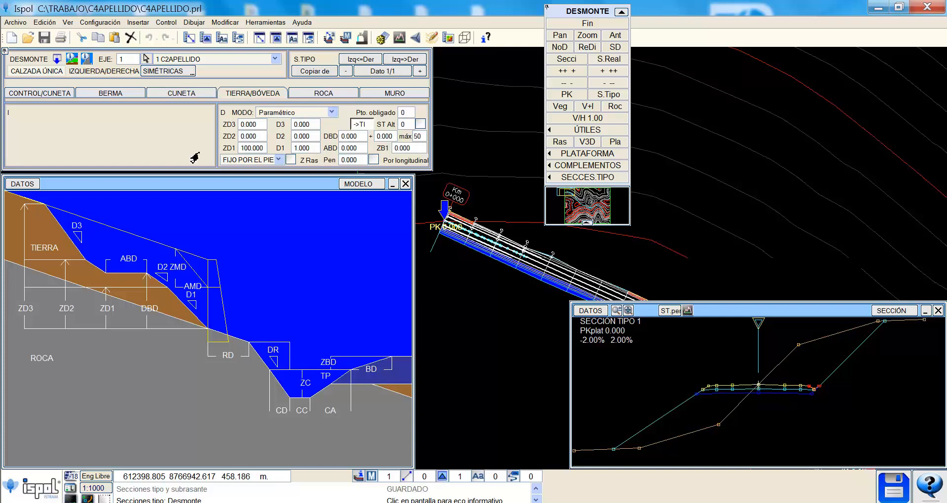
click(249, 138)
text(100)
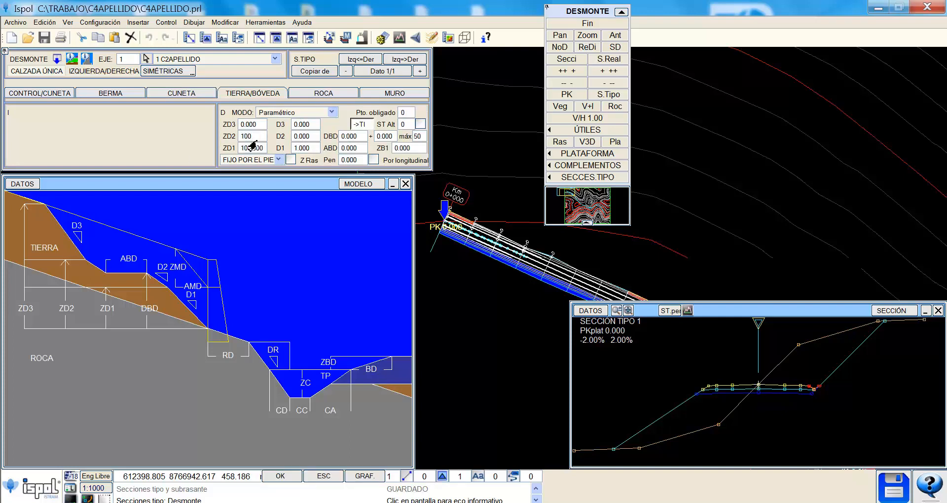
click(249, 149)
text(1)
click(305, 137)
text(2)
click(301, 147)
text(1.5)
click(888, 491)
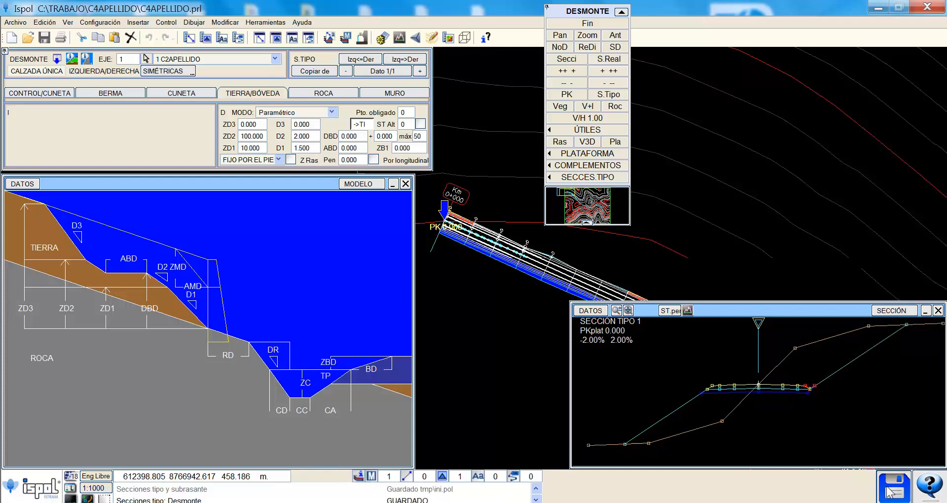
click(586, 24)
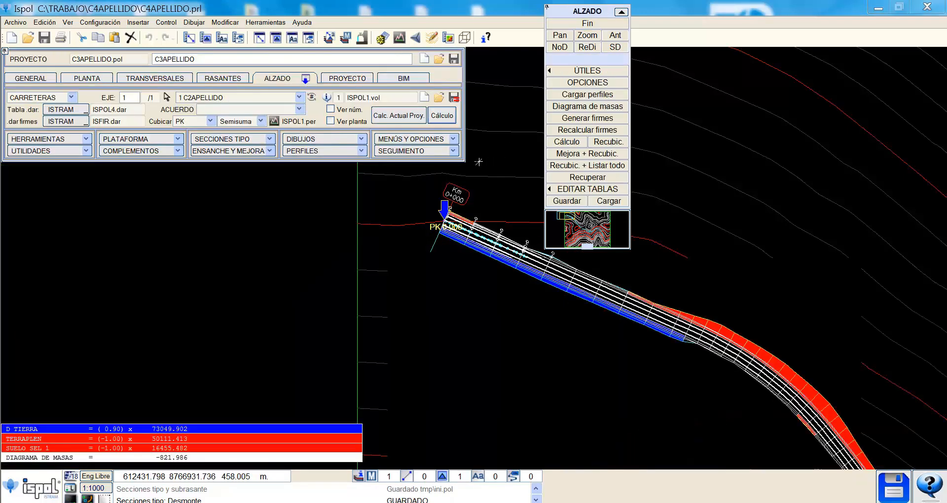
- Open the embankment (Terraplén) typical section for axis 1, review its berm and slope parameters, and recalculate the axis
click(269, 139)
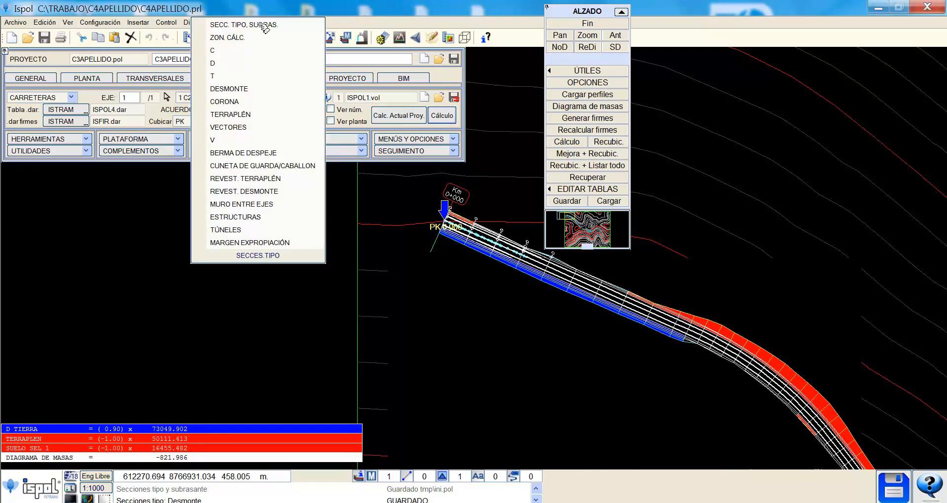
click(240, 114)
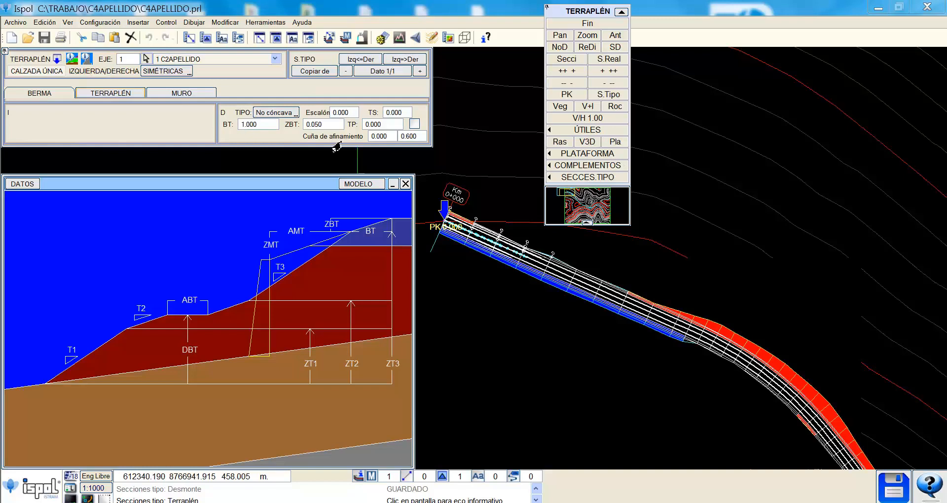
click(118, 96)
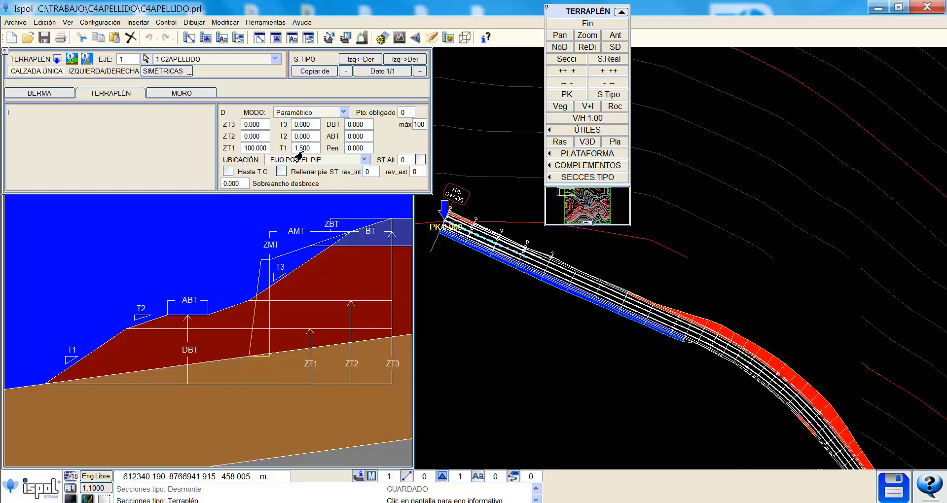
click(586, 23)
click(437, 123)
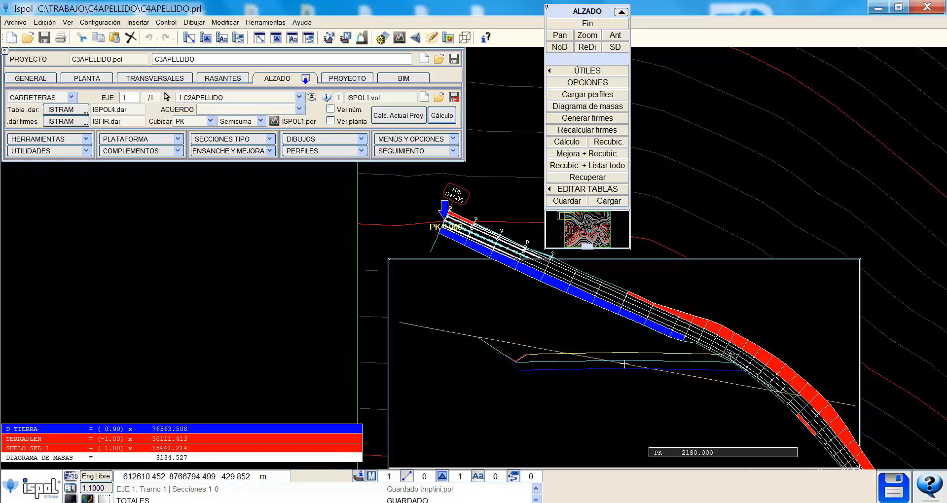
- Check the recalculated road in plan, leave the elevation design and open the vehicle trajectories tool in the plan drawing
click(736, 354)
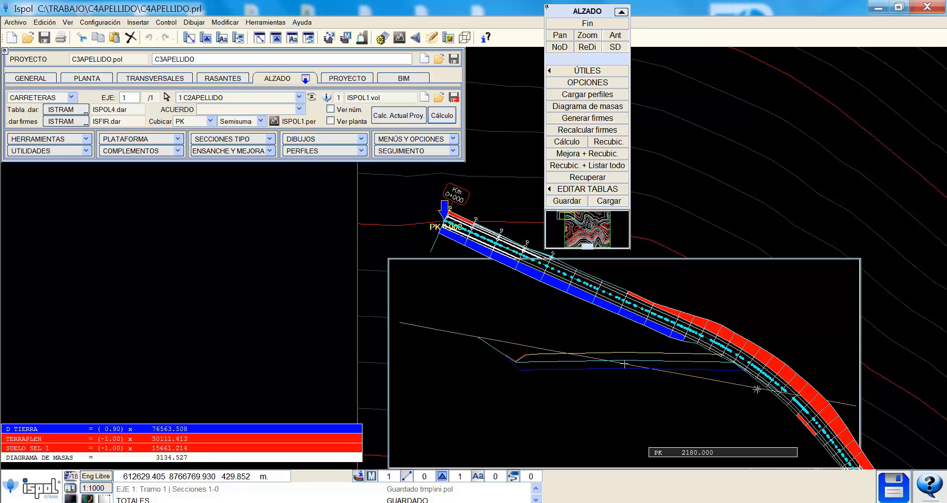
scroll(359, 270, down, 3)
scroll(597, 371, up, 1)
scroll(343, 254, down, 2)
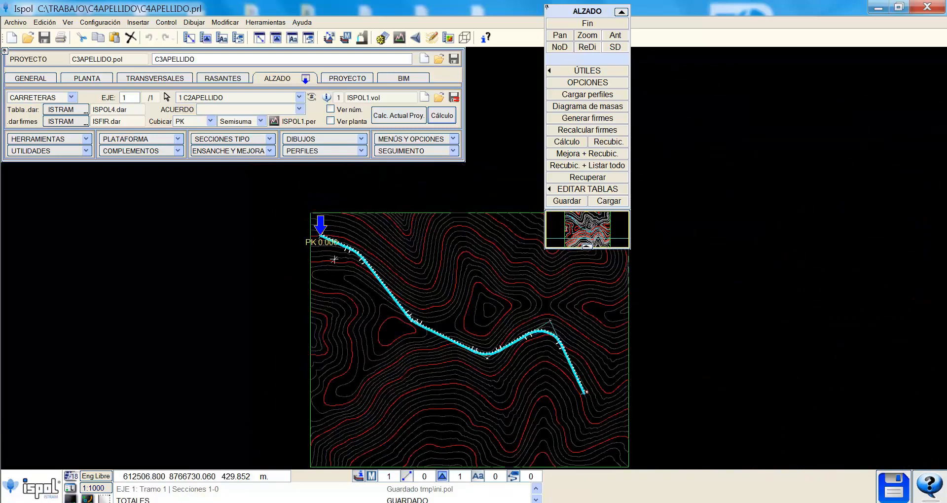
scroll(361, 267, up, 1)
scroll(362, 267, up, 5)
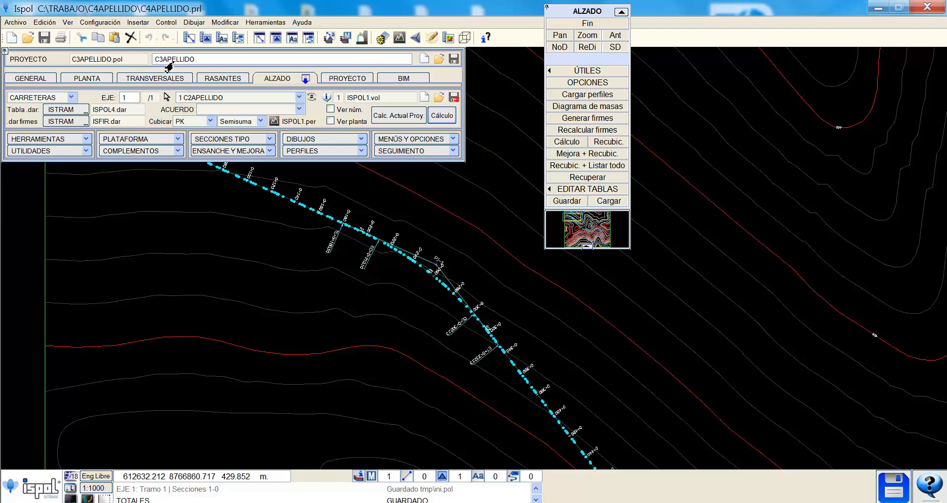
click(585, 26)
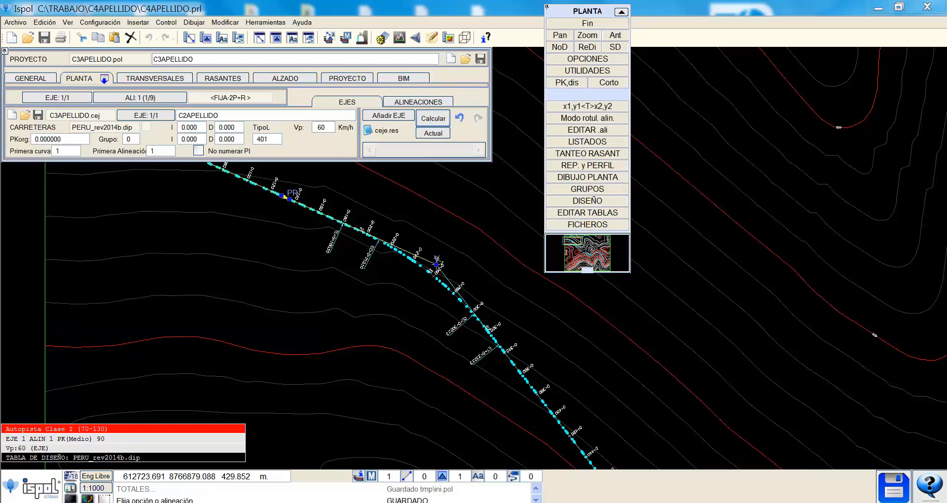
click(583, 179)
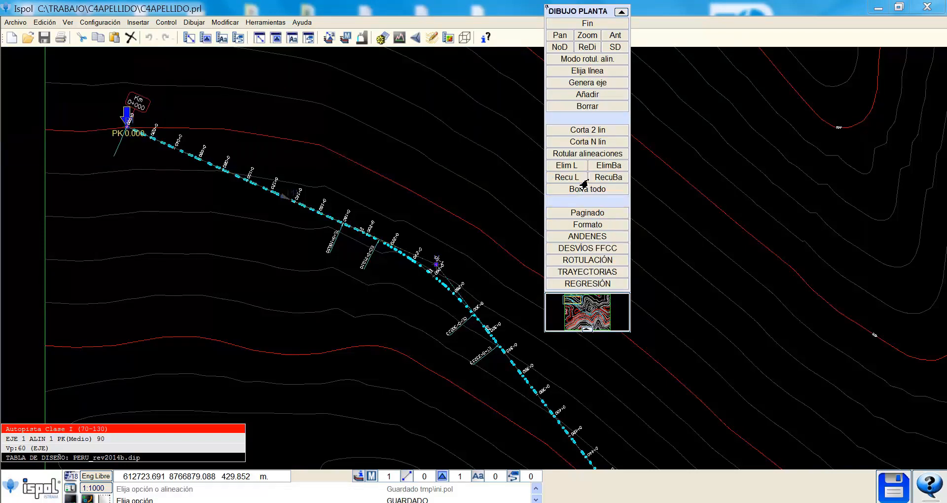
click(579, 273)
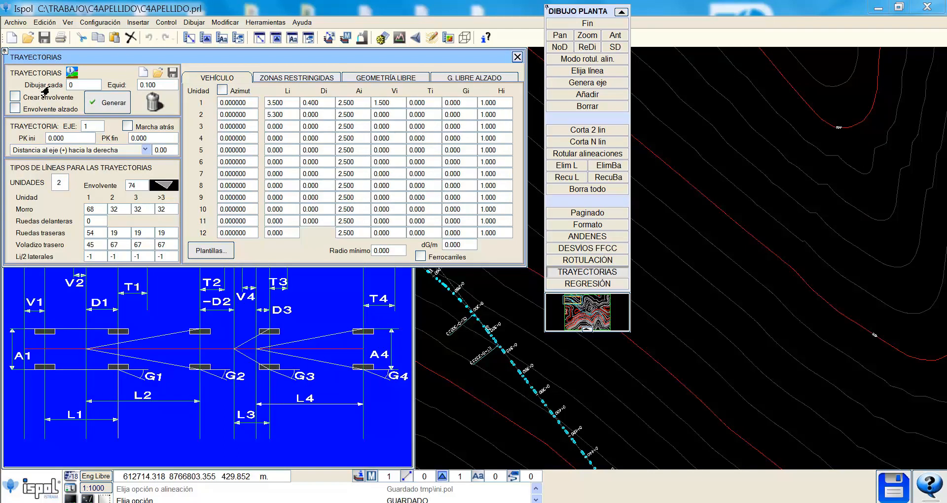
- Set the trajectories to draw every 20 with Equid 1, enable Crear envolvente and enter 999999 as the final PK for axis 1
click(72, 85)
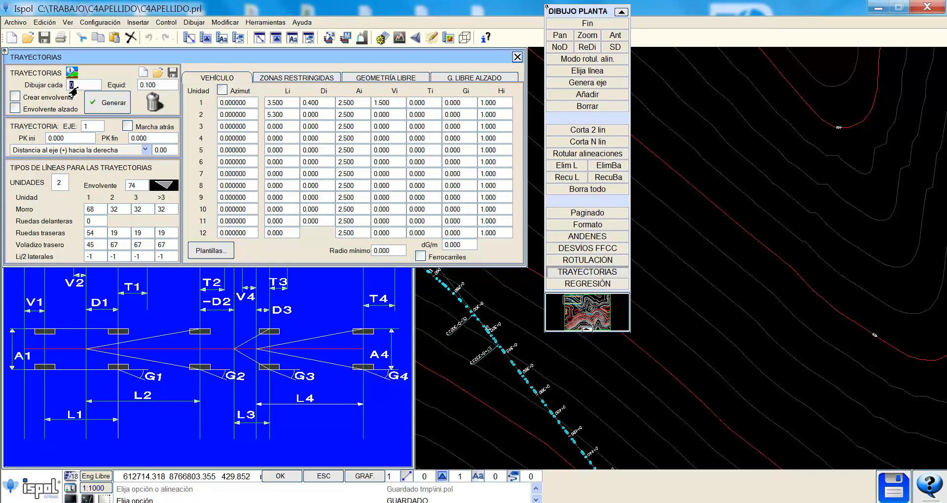
click(160, 86)
text(1)
click(15, 97)
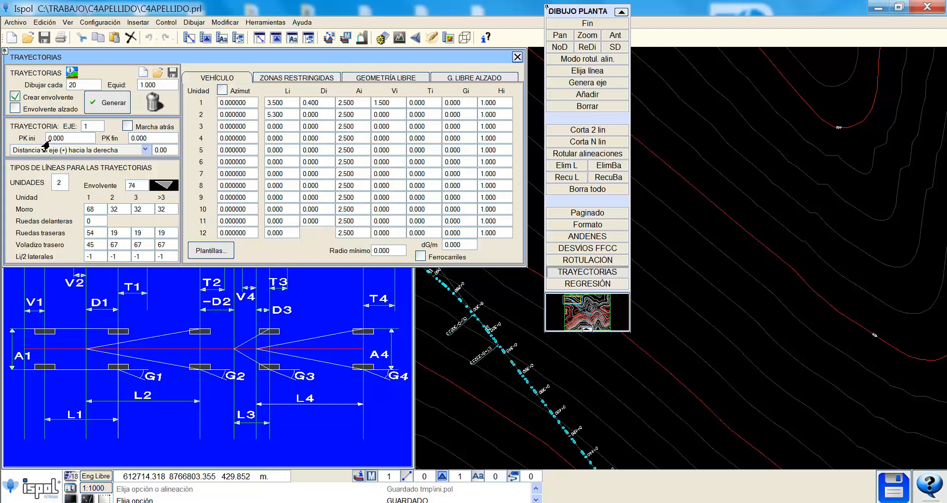
click(139, 139)
text(999999)
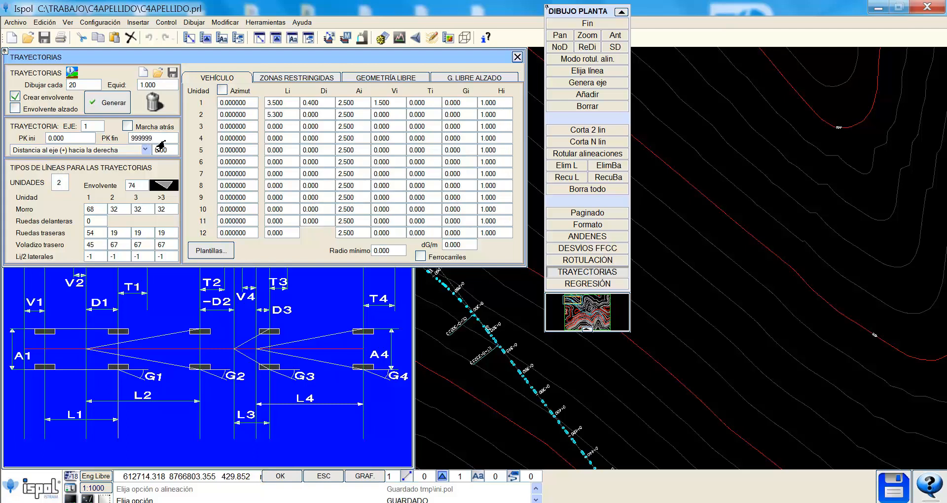
key(Return)
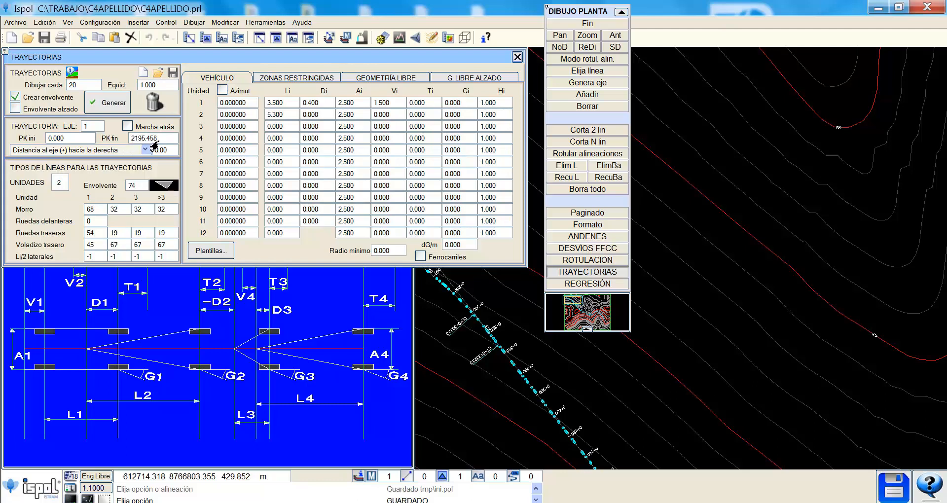
- Load the AUTOBÚS RÍGIDO vehicle template and generate its trajectory along axis 1
click(199, 251)
click(207, 251)
click(213, 251)
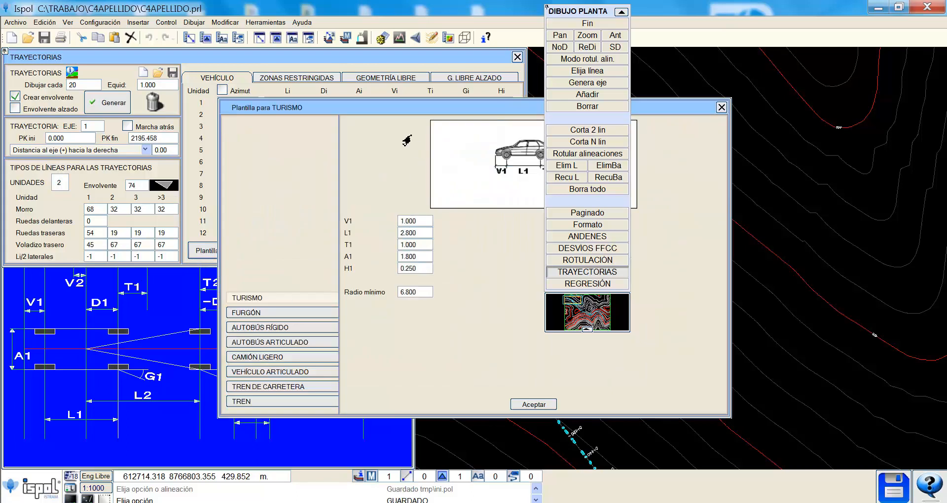
drag(357, 108, 232, 92)
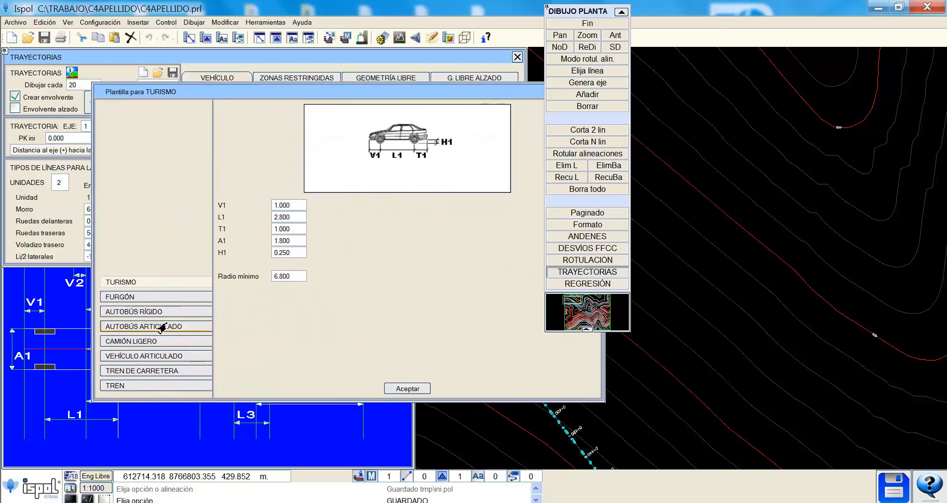
click(127, 311)
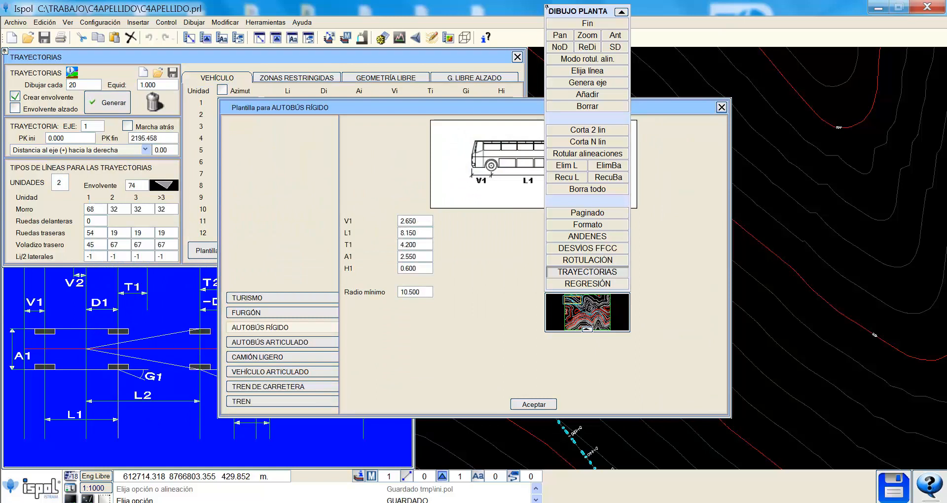
drag(407, 106, 216, 97)
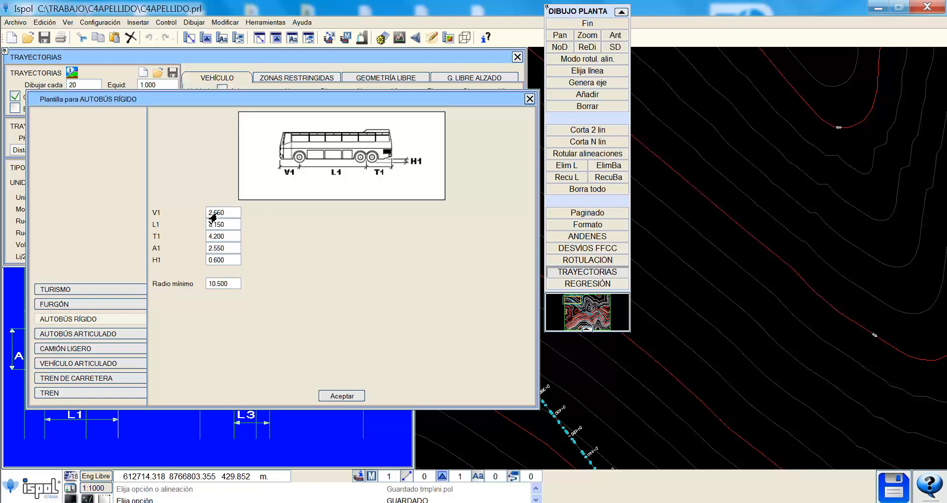
click(342, 399)
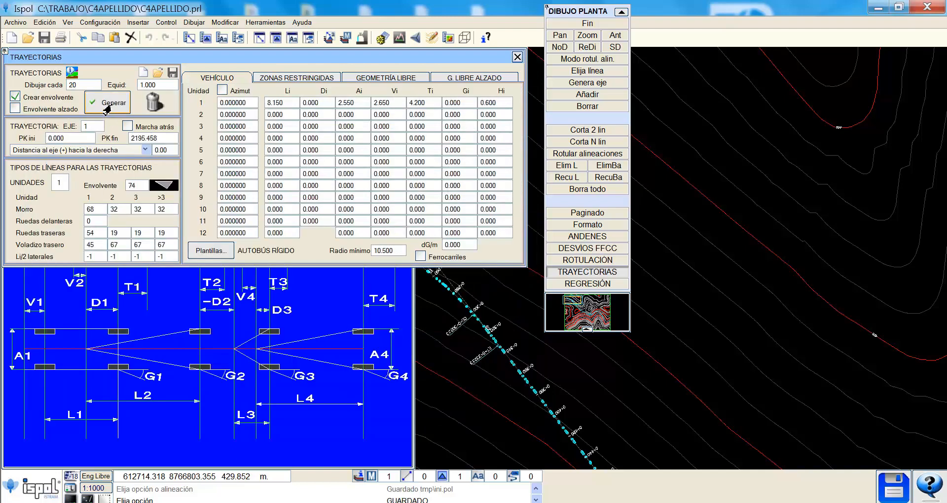
click(106, 108)
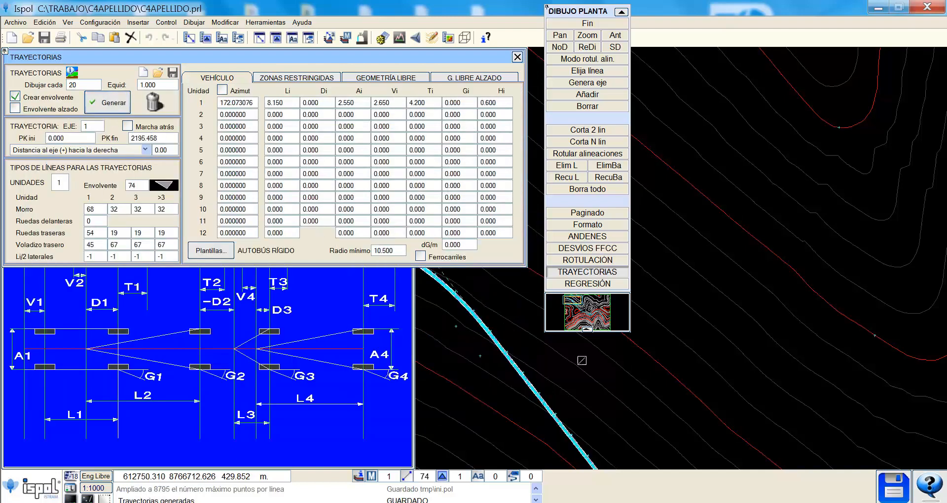
- Examine the generated bus trajectory and its envelope around the curve near PK 0+800 and at the start of the axis
scroll(503, 348, down, 5)
scroll(558, 424, up, 1)
scroll(558, 424, up, 5)
scroll(556, 386, up, 4)
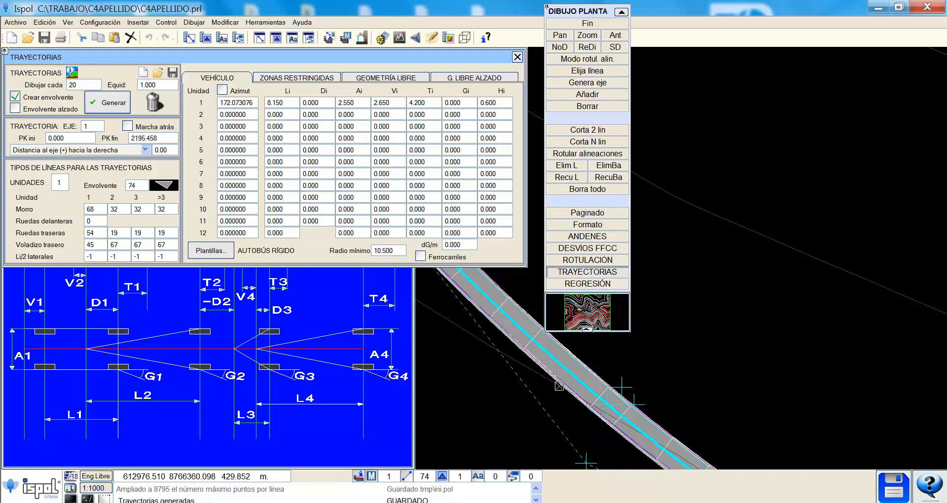
scroll(541, 390, down, 1)
scroll(541, 391, up, 1)
click(89, 497)
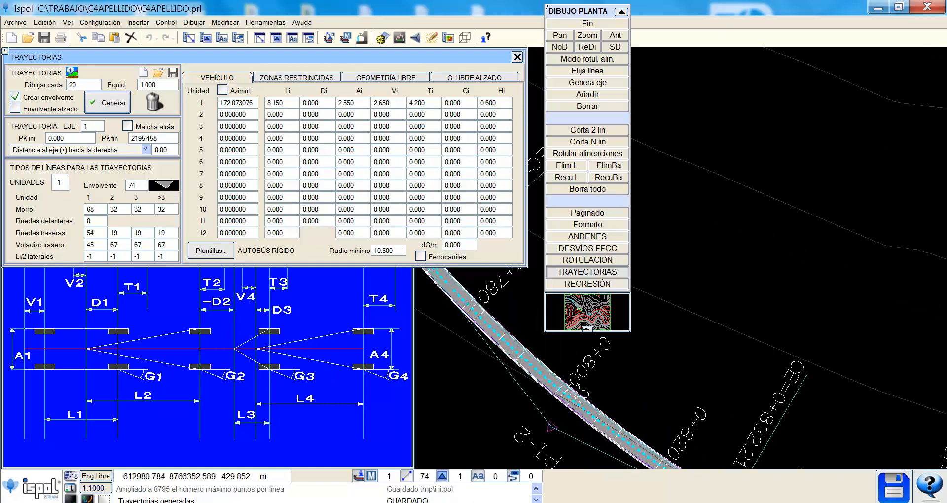
scroll(604, 406, up, 2)
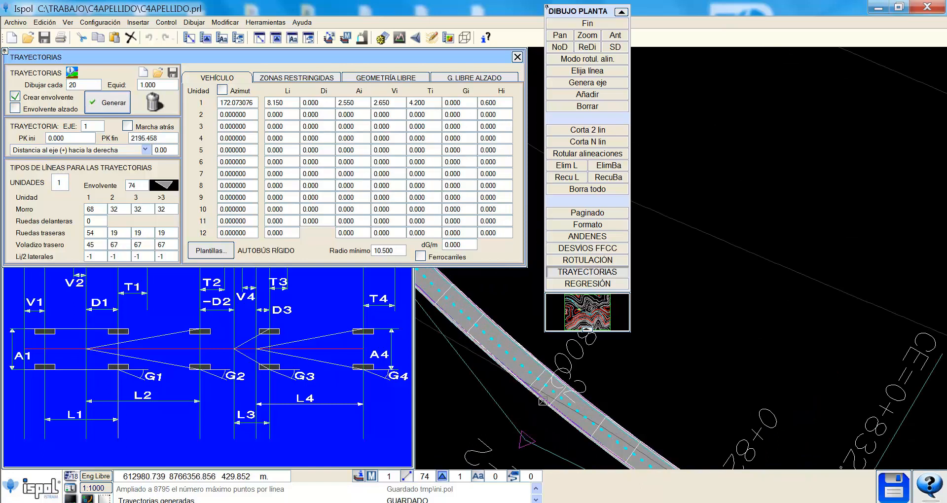
mouse_move(543, 402)
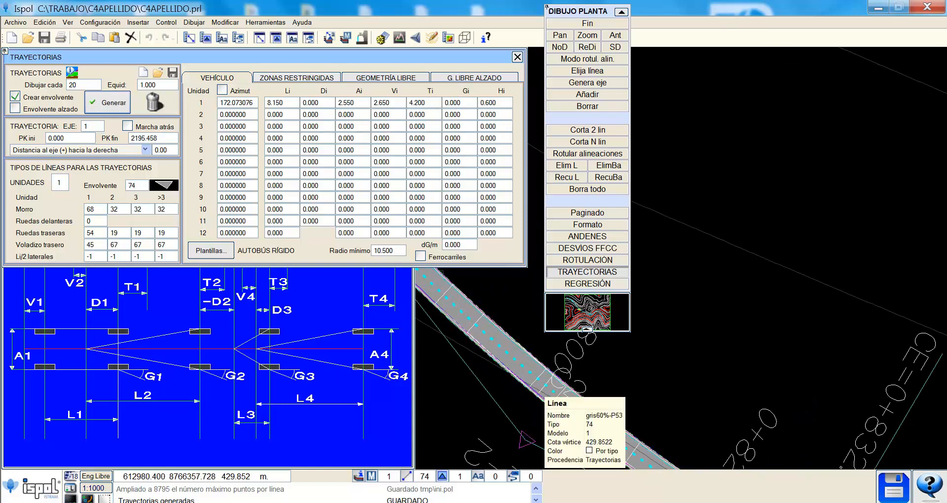
scroll(593, 425, up, 1)
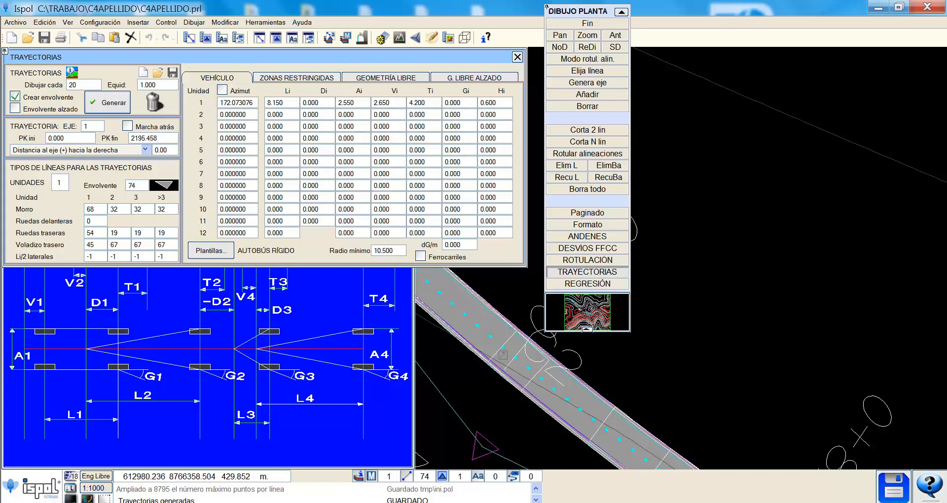
scroll(485, 358, down, 6)
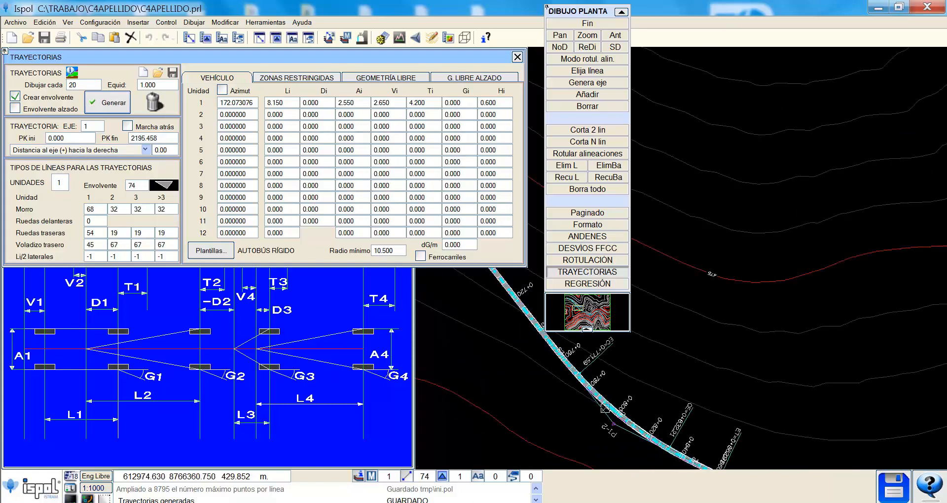
scroll(481, 314, up, 8)
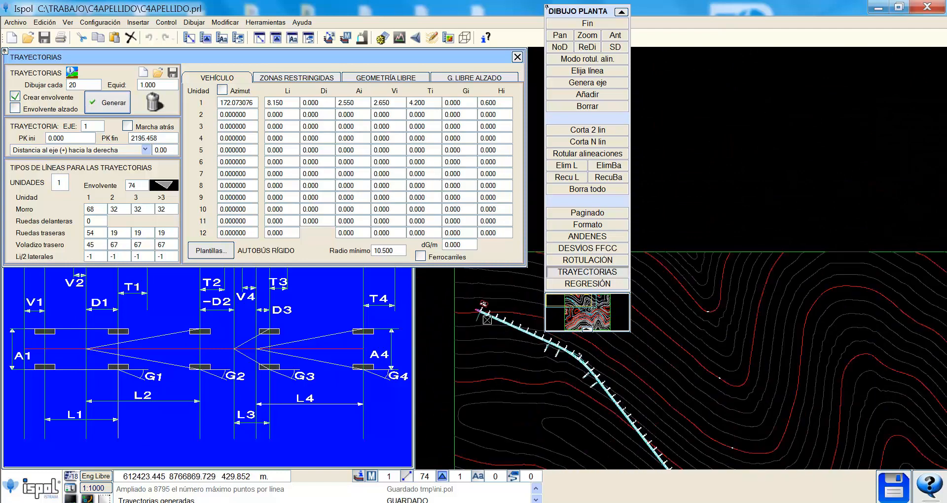
scroll(476, 313, up, 4)
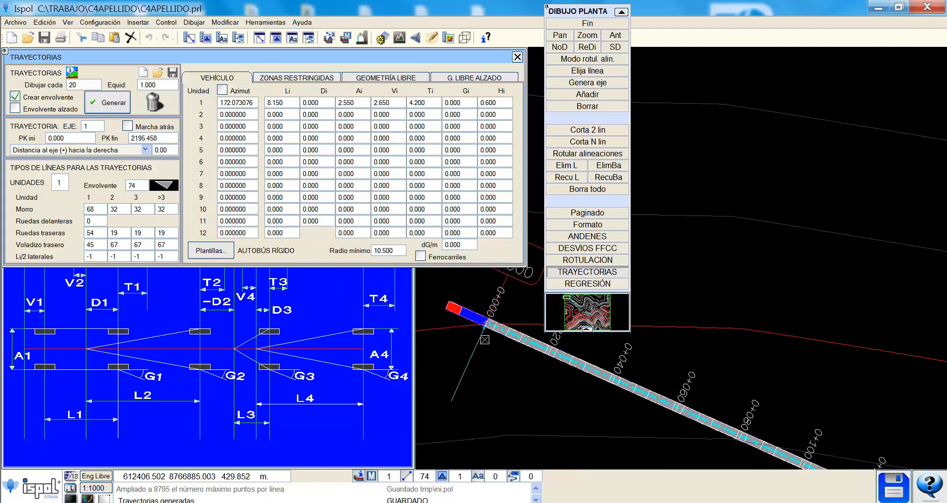
scroll(493, 338, up, 4)
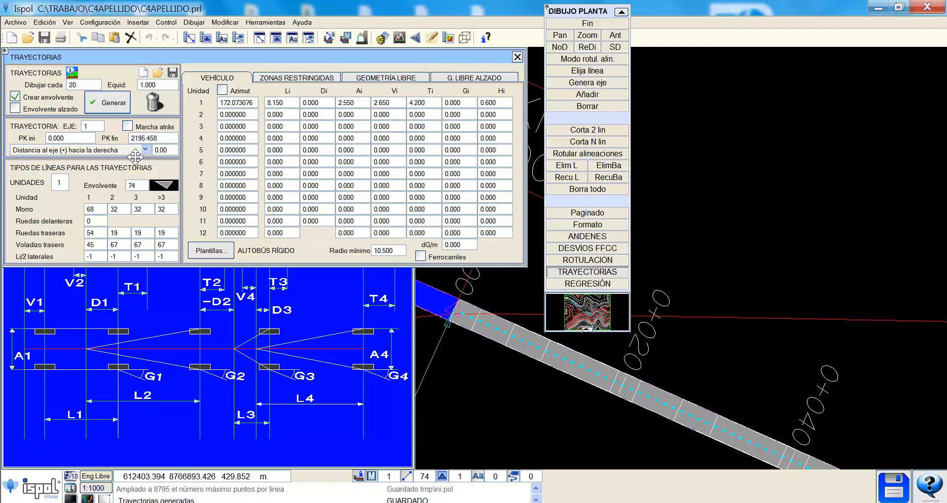
- Set the trajectory's distance to the axis to 2 and generate the offset bus trajectory
click(160, 150)
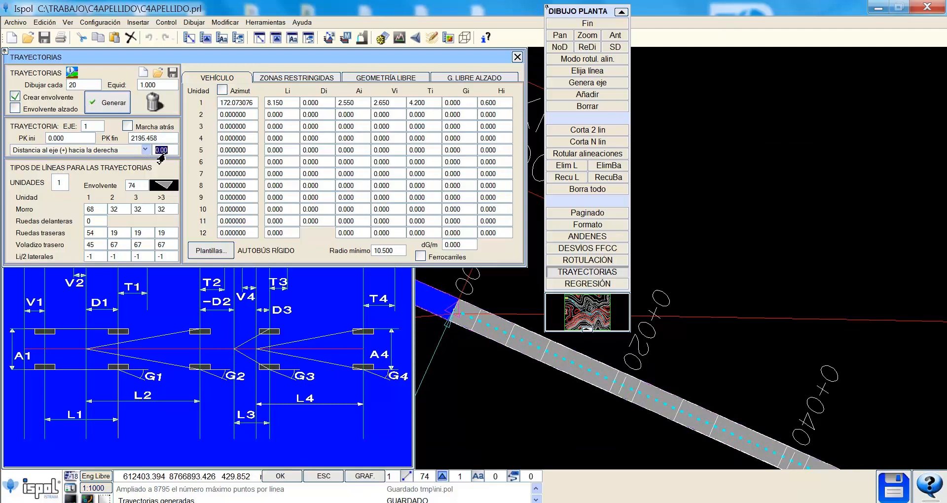
text(2)
click(116, 105)
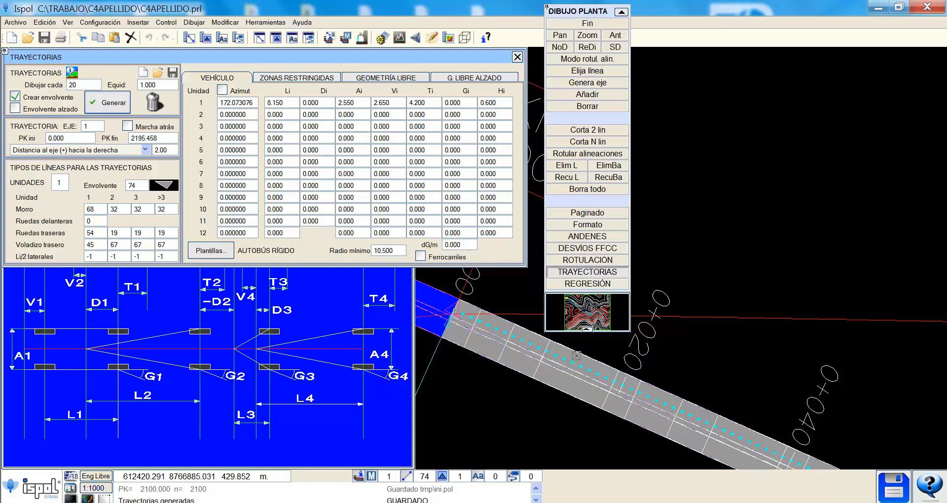
- Delete all elements with Trayectorias provenance from the drawing and close the provenance list
click(359, 39)
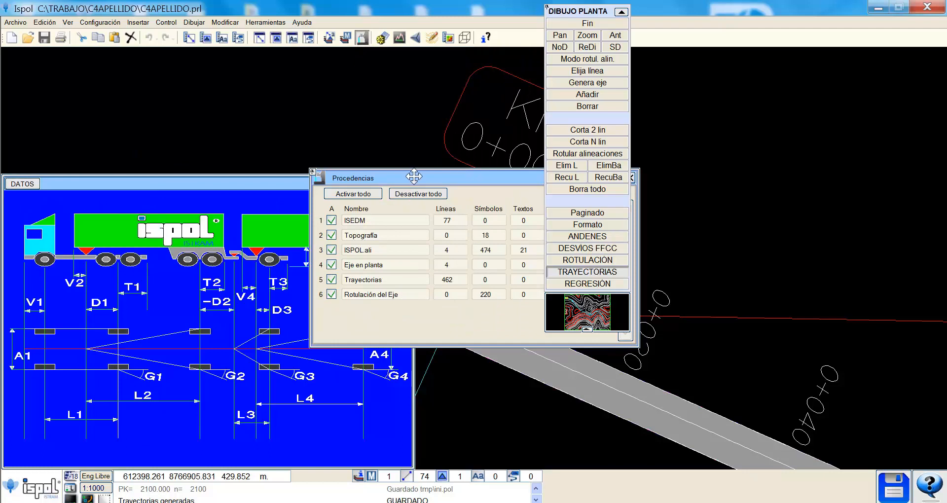
drag(414, 176, 247, 141)
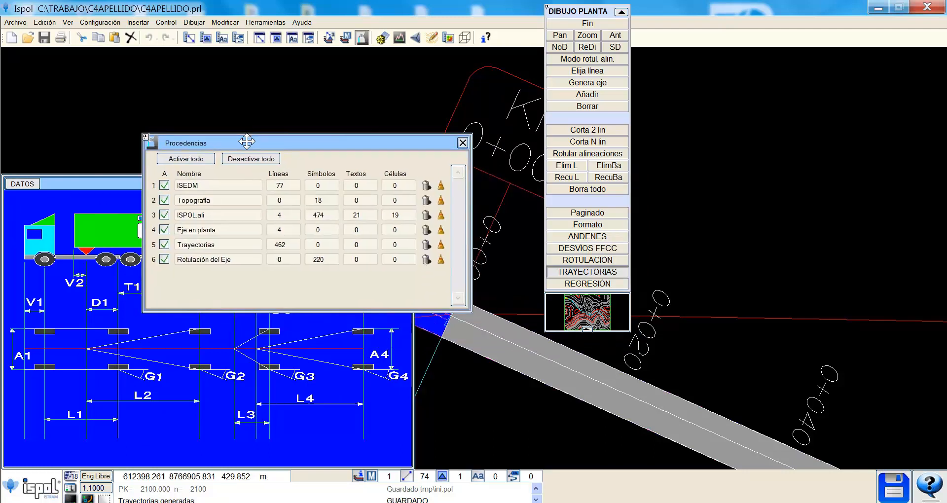
click(426, 245)
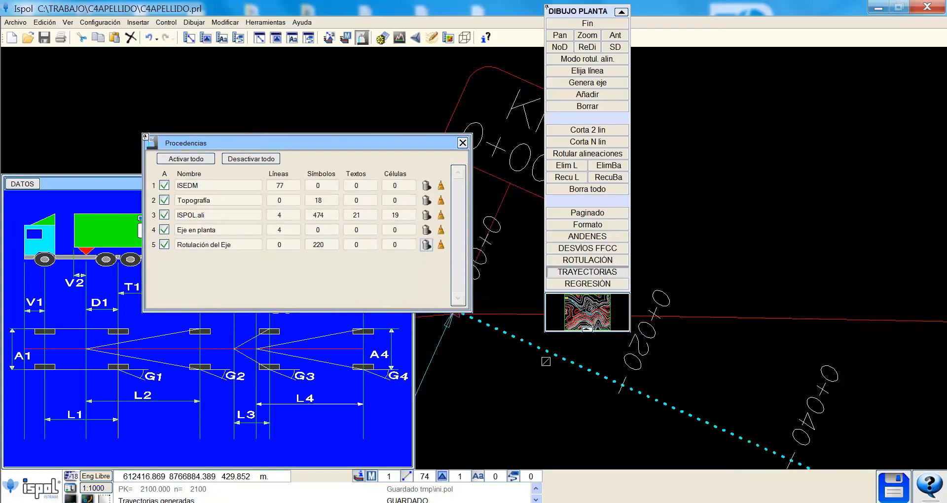
click(462, 143)
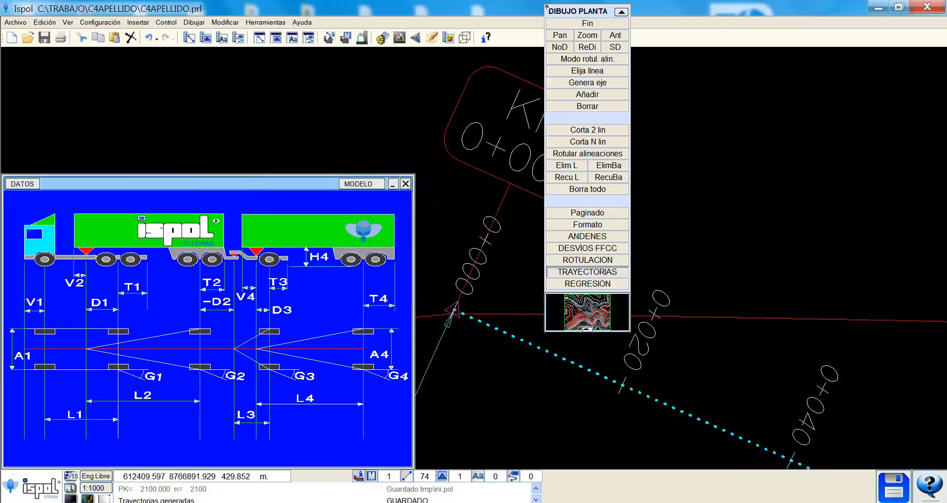
- Generate the AUTOBÚS RÍGIDO trajectory along axis 1 at distances 2 and -2 from the axis
click(573, 274)
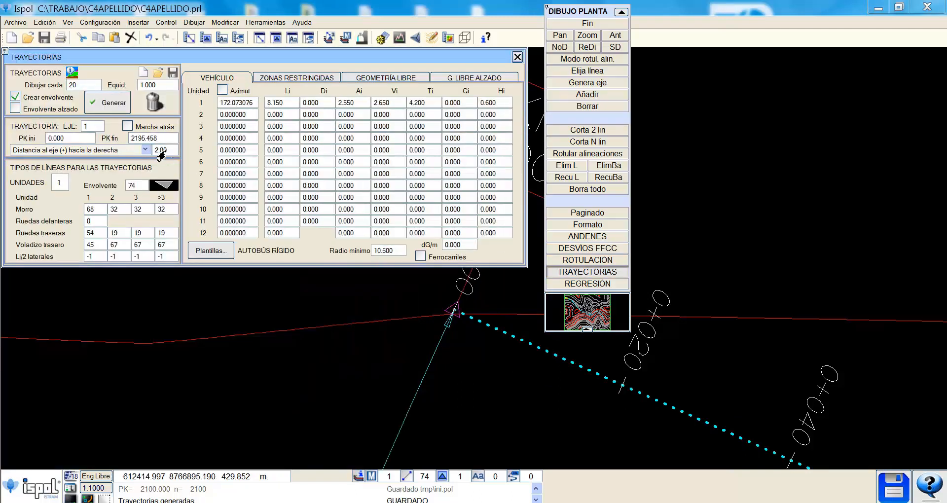
click(107, 102)
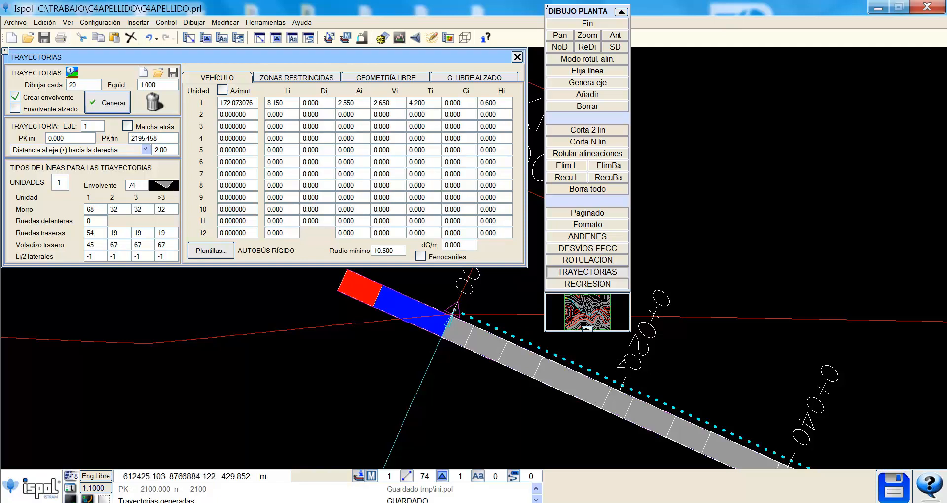
click(166, 151)
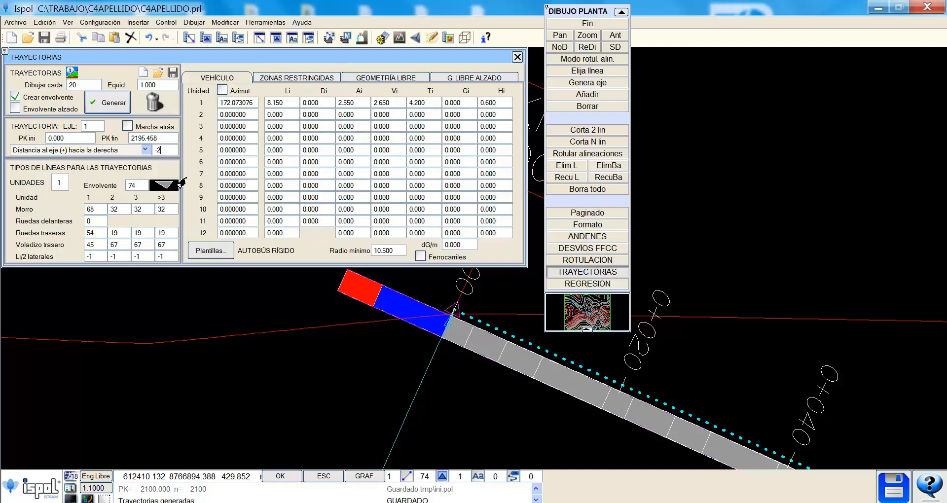
click(104, 104)
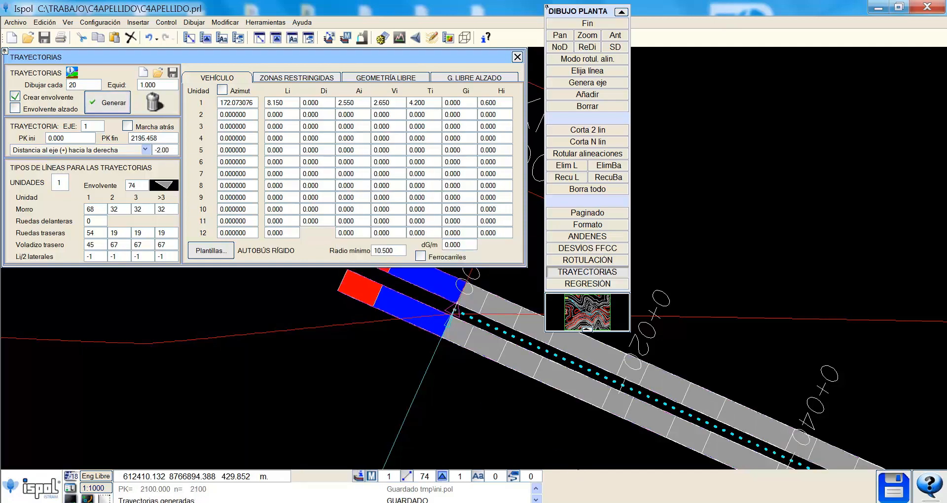
- Deactivate line type 74 (gris60%-P53), which fills the envelope of both generated bus trajectories
scroll(540, 401, up, 3)
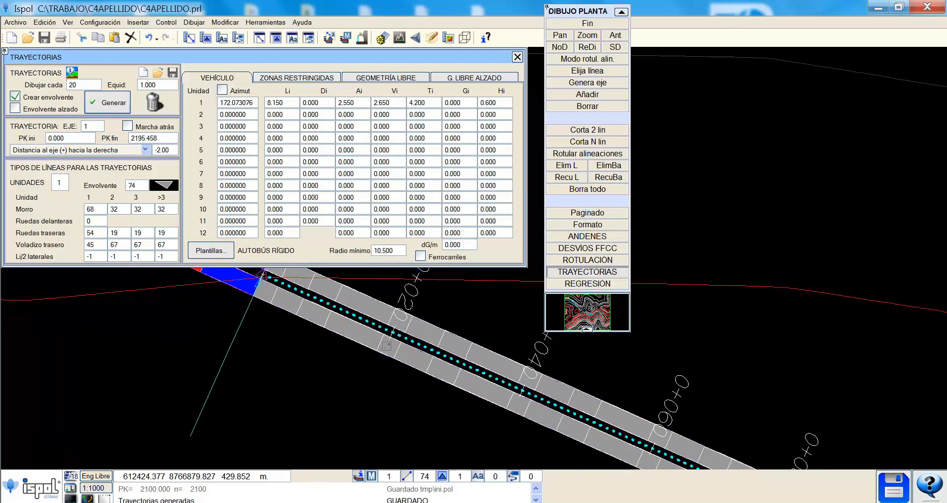
scroll(345, 313, down, 5)
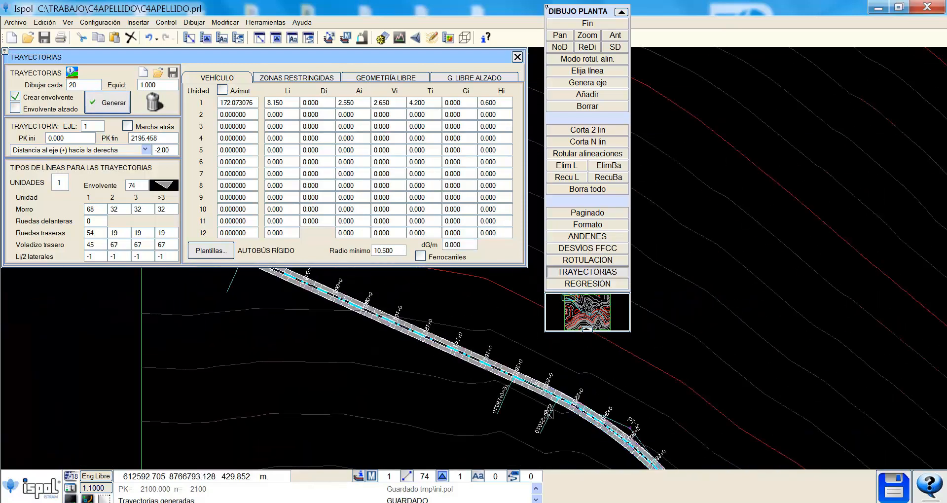
scroll(549, 415, up, 4)
scroll(442, 332, up, 2)
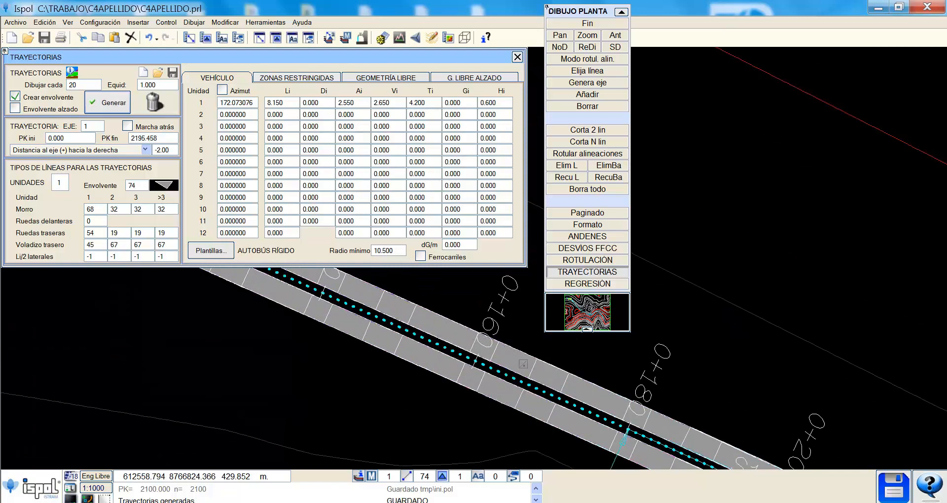
mouse_move(527, 371)
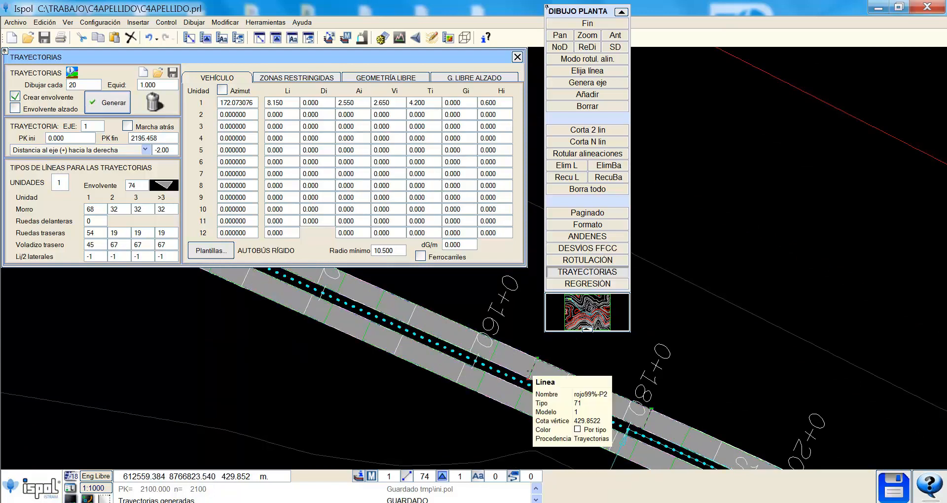
click(166, 22)
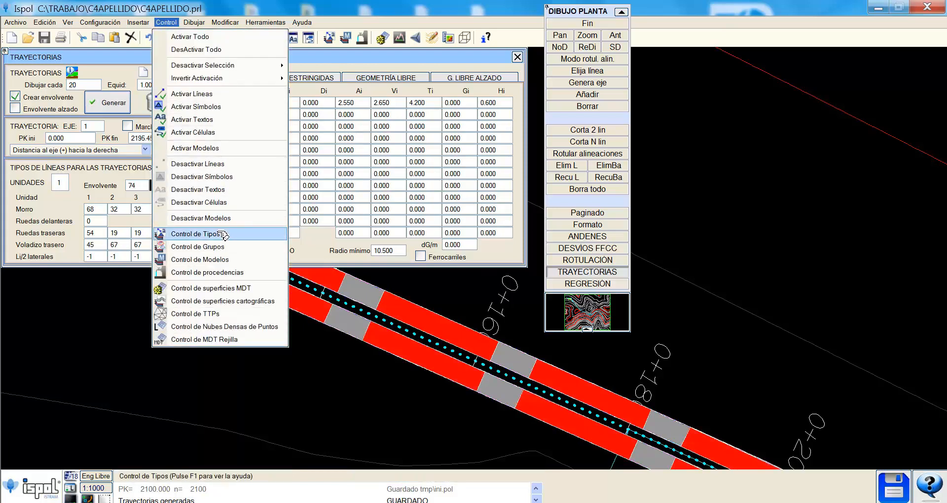
click(224, 234)
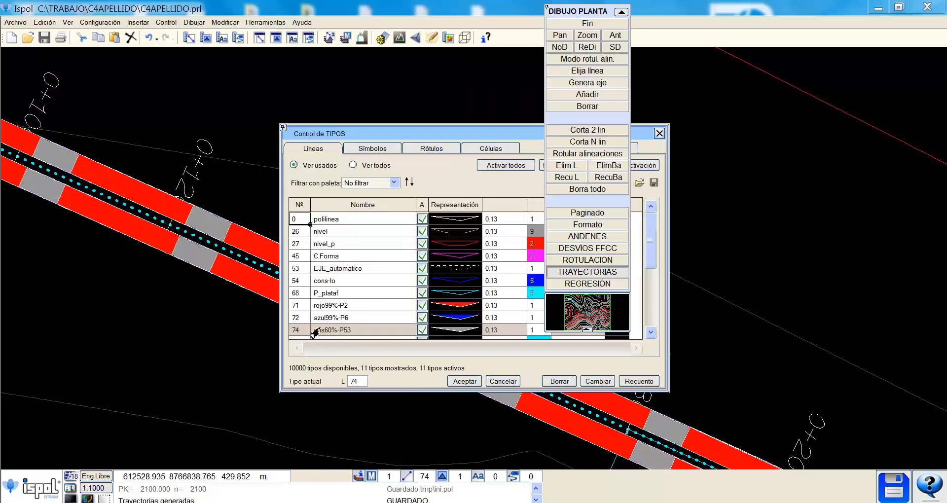
click(421, 330)
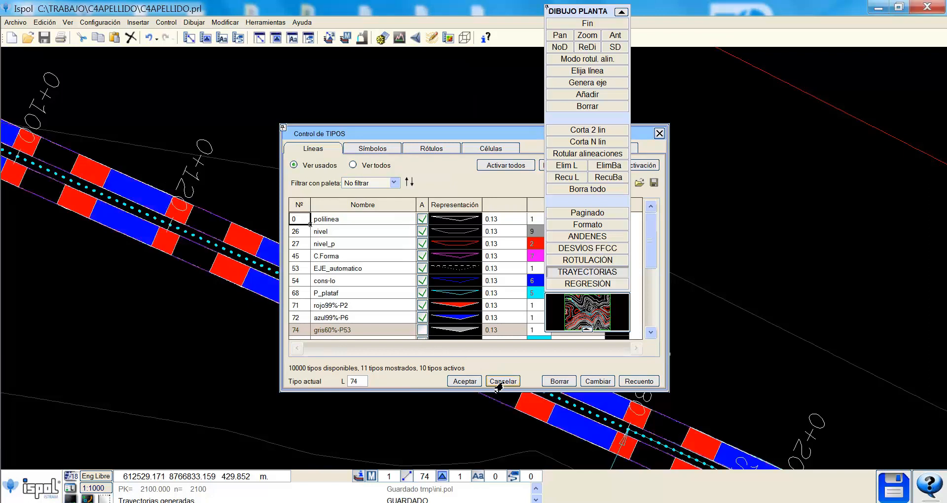
click(464, 381)
- Examine the two opposing bus trajectories along axis 1, from PK 0+160 through the curve at PI-1
scroll(255, 273, down, 5)
scroll(342, 363, down, 2)
scroll(342, 363, up, 7)
scroll(302, 278, up, 2)
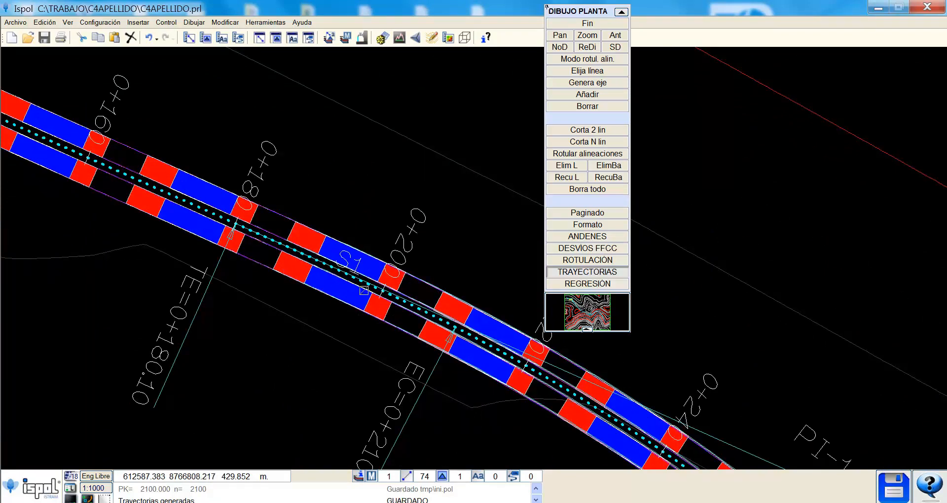
scroll(345, 288, down, 3)
scroll(331, 289, down, 3)
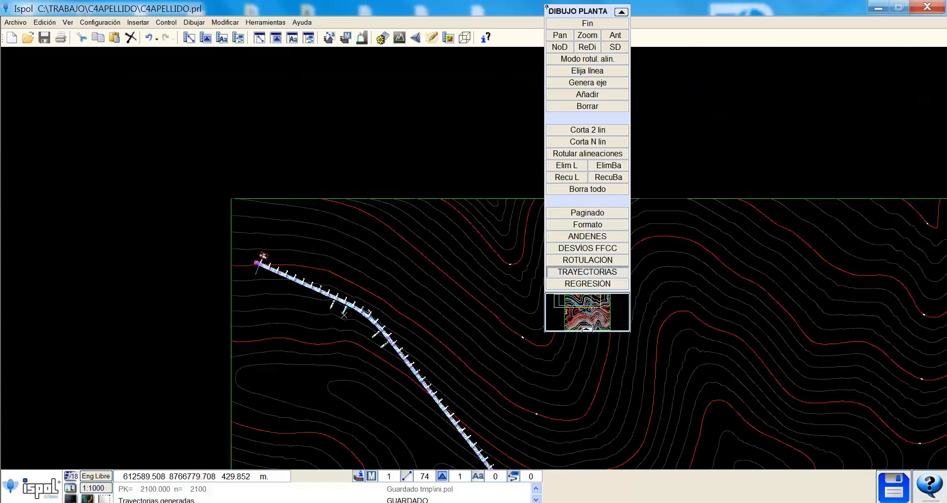
scroll(317, 290, up, 3)
scroll(351, 290, up, 4)
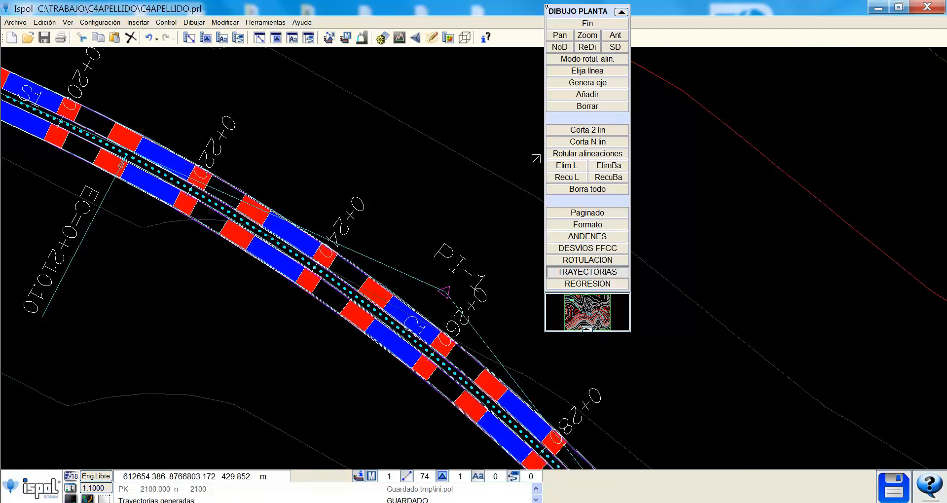
- Leave the plan drawing tools and display axis 1's computed road plan from the Alzado design
click(578, 275)
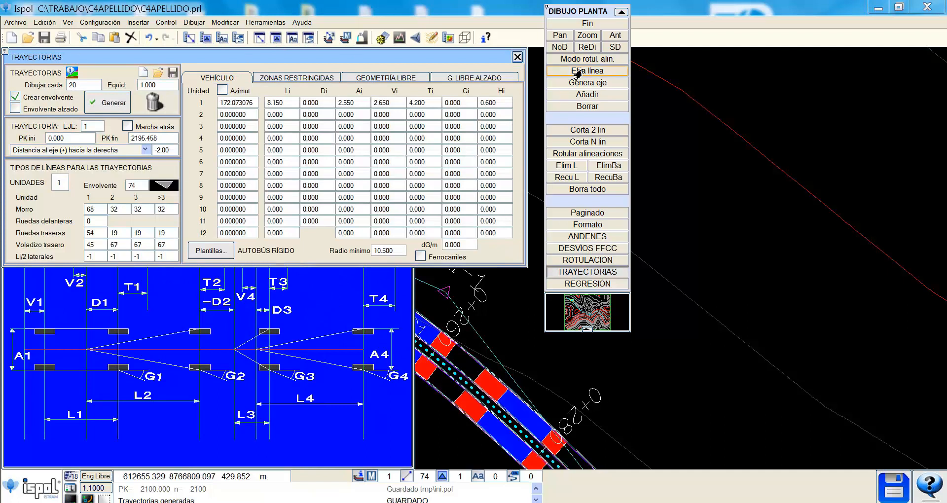
click(581, 26)
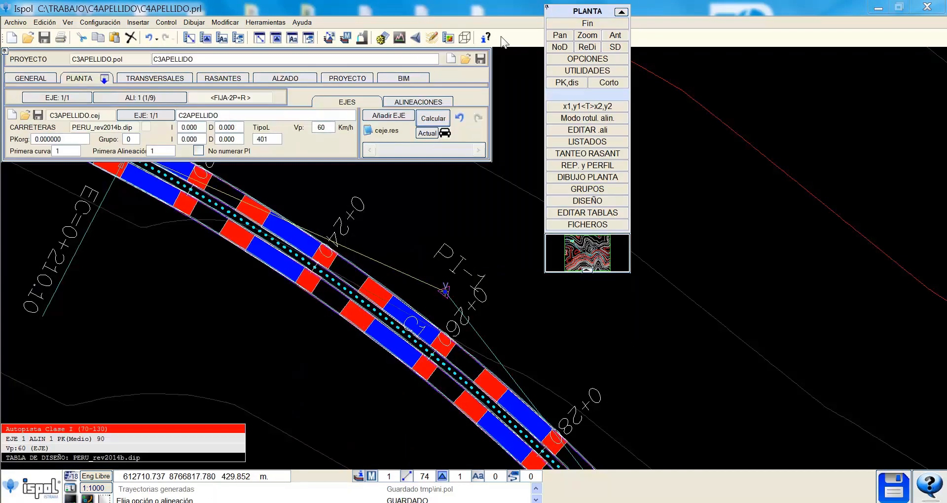
click(270, 80)
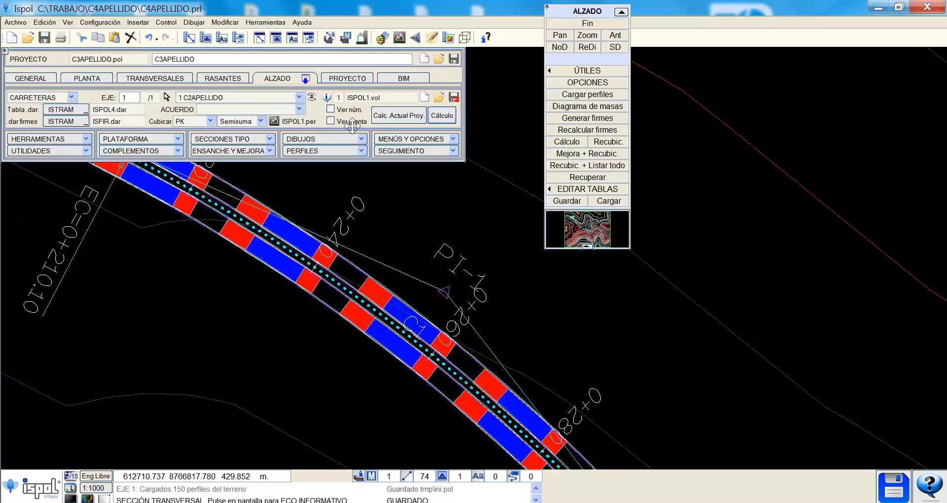
click(330, 122)
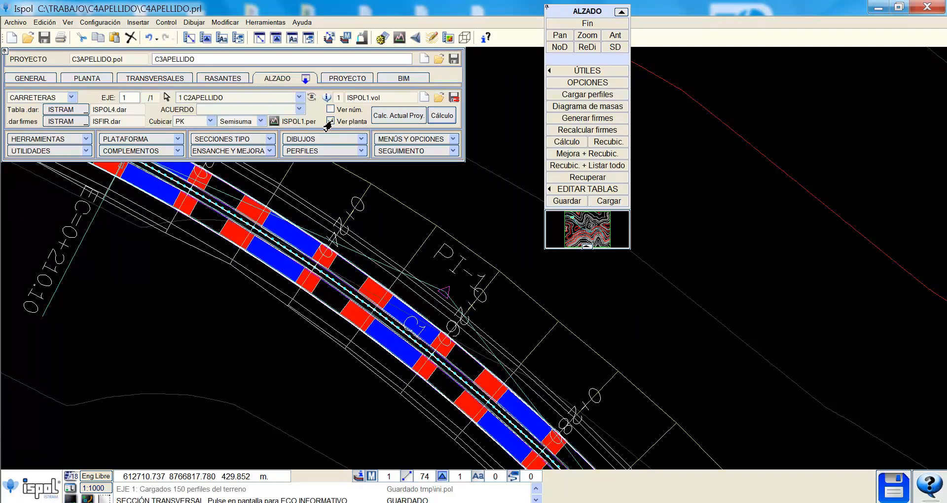
- Examine how the bus trajectories fit within the platform edges near PK 0+420 to 0+460 and around the PI-1 curve
scroll(350, 308, down, 4)
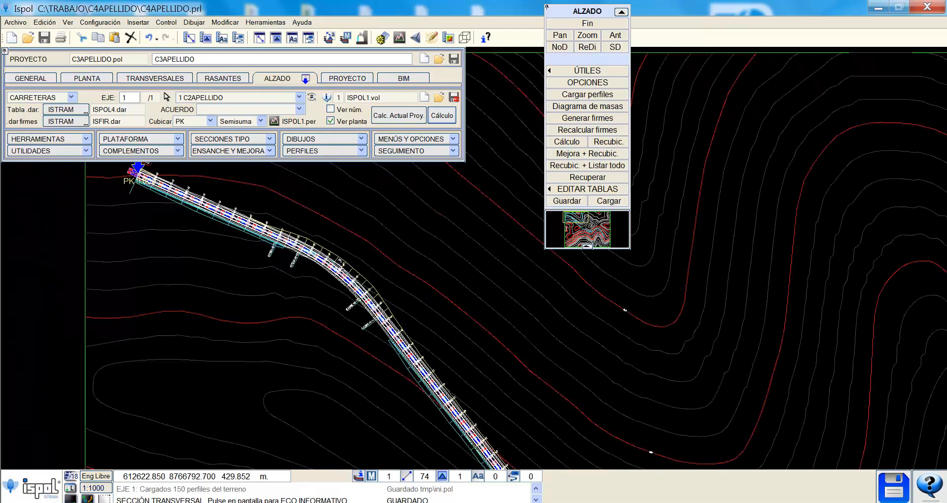
scroll(397, 371, up, 1)
middle_drag(394, 320, 359, 282)
scroll(356, 283, up, 5)
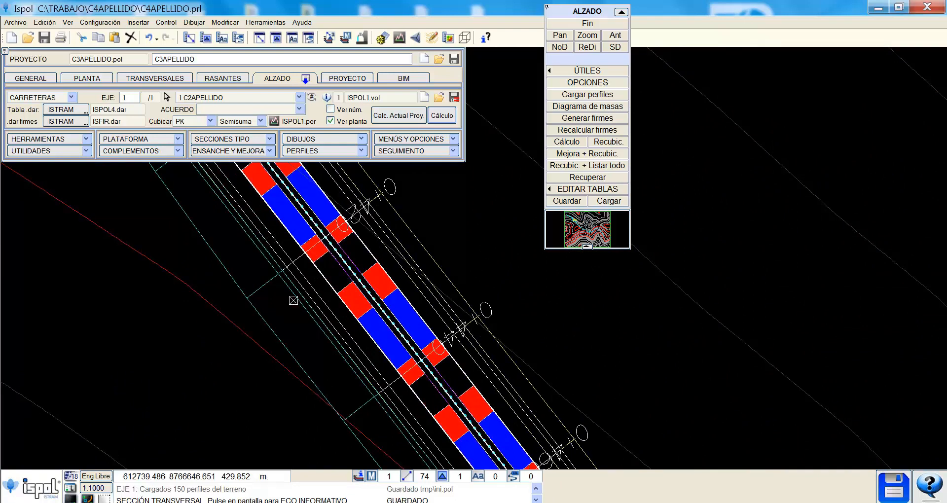
scroll(306, 294, down, 1)
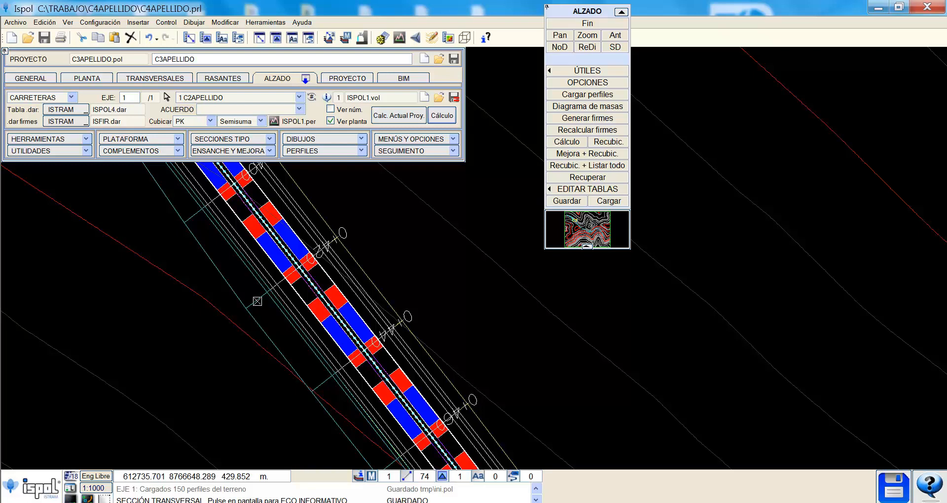
scroll(247, 292, down, 3)
scroll(247, 293, down, 2)
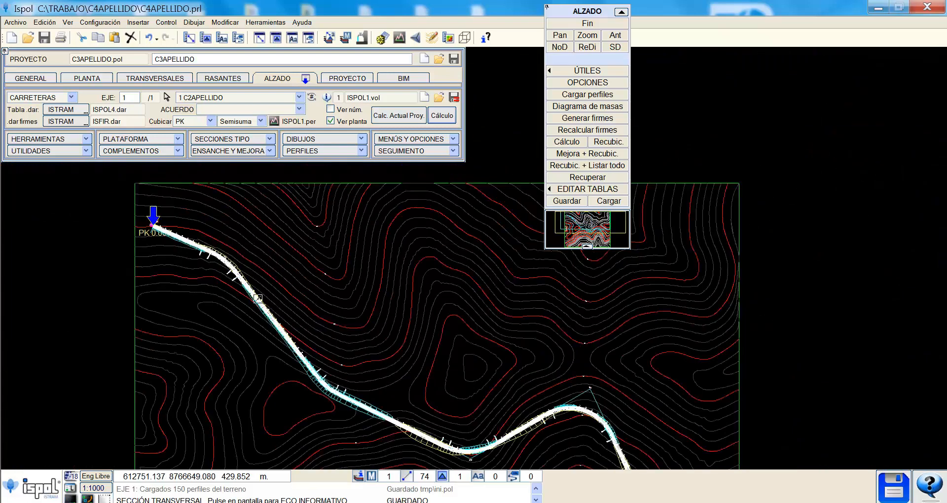
mouse_move(260, 302)
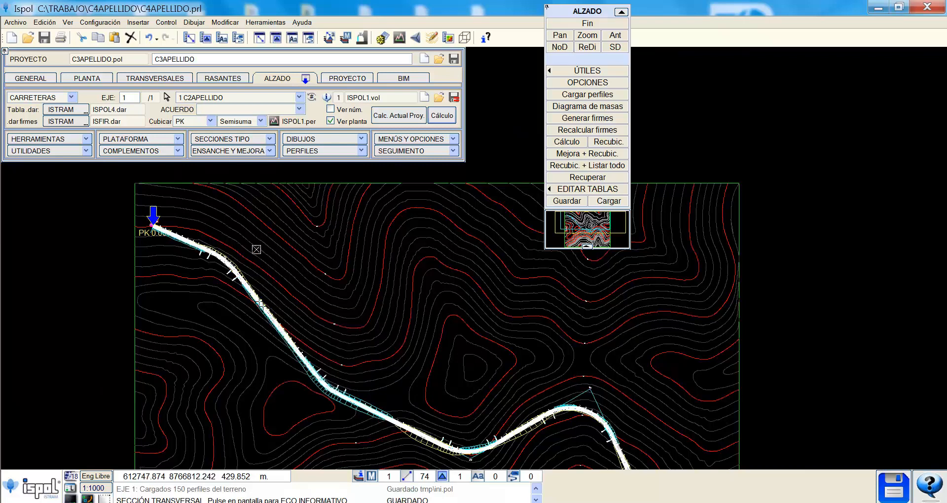
scroll(260, 303, up, 5)
scroll(287, 273, up, 4)
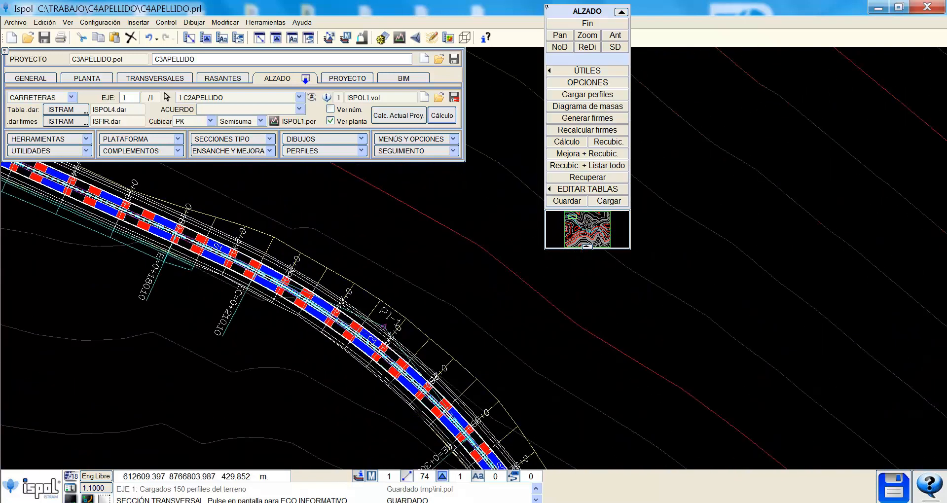
- Delete all elements with Trayectorias provenance from the drawing and close the provenance list
click(362, 37)
drag(392, 178, 195, 132)
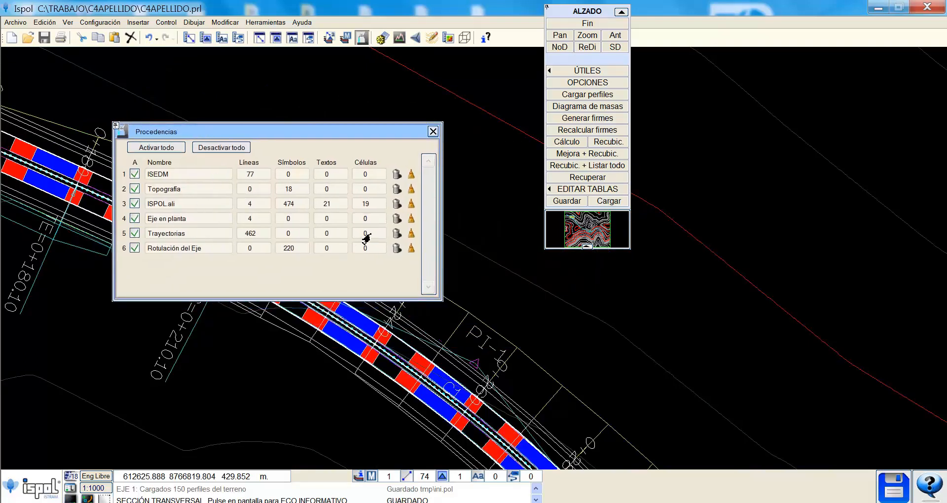
click(396, 233)
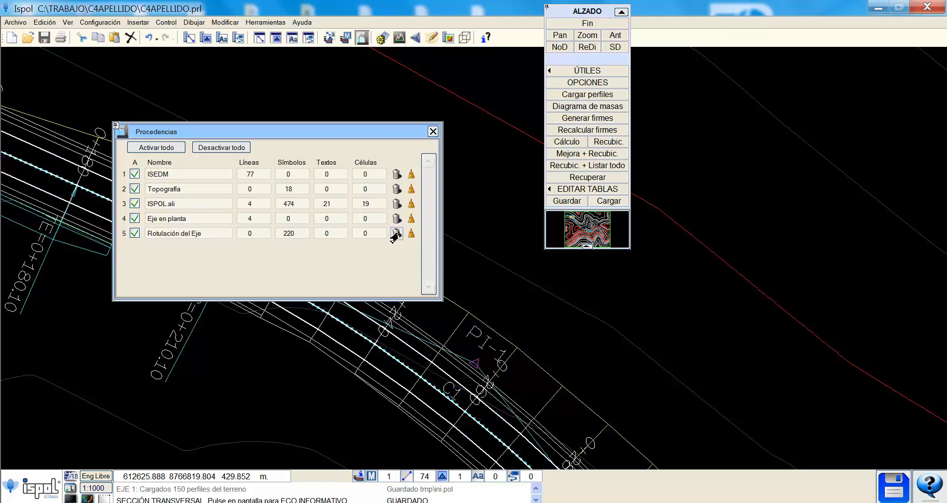
click(433, 132)
scroll(236, 246, down, 3)
scroll(249, 225, down, 3)
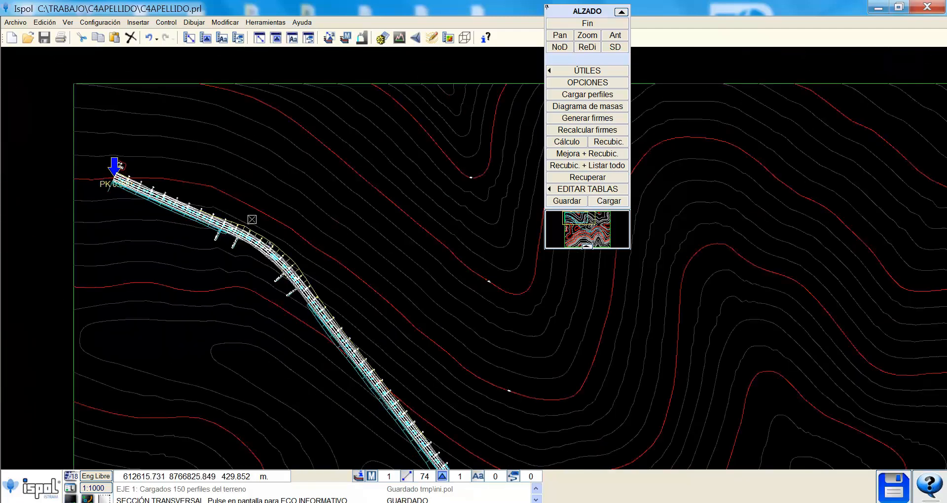
- Set the project to include pavements (Sí), activate MEJ, ENL, REC and Virtual 3D, and run the project calculation
click(587, 24)
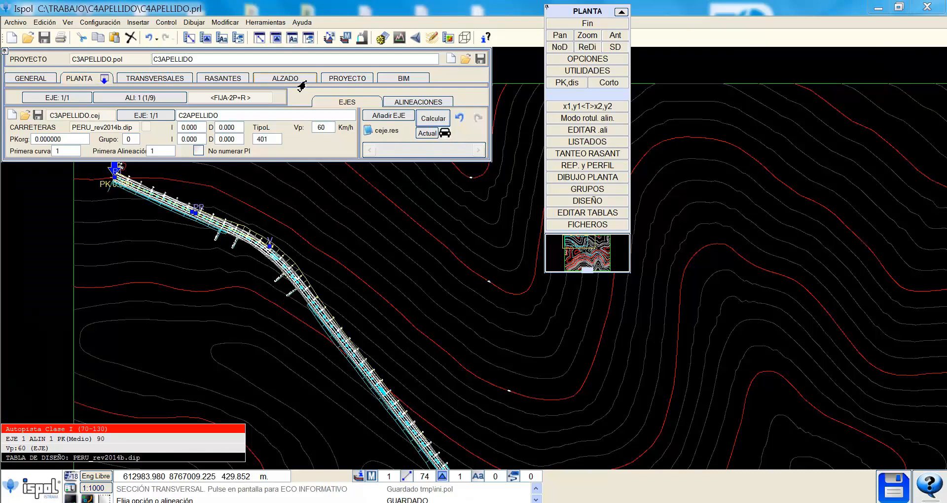
click(344, 78)
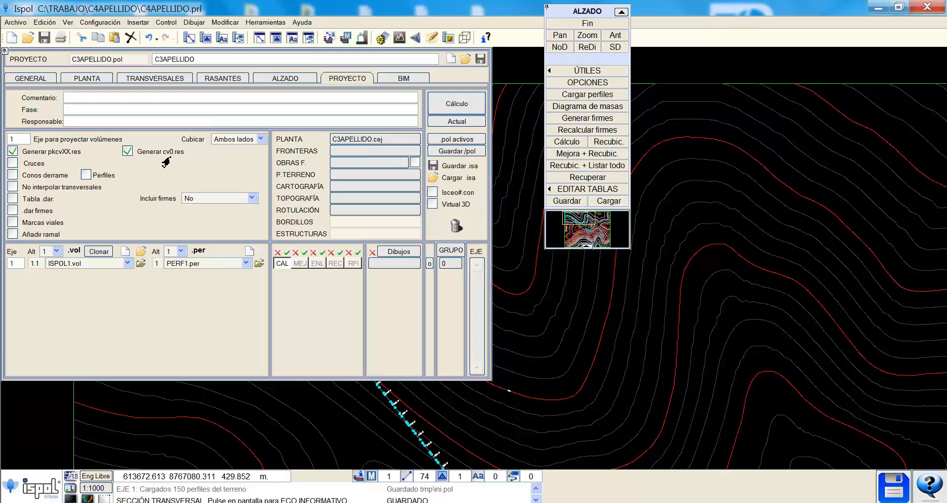
click(205, 199)
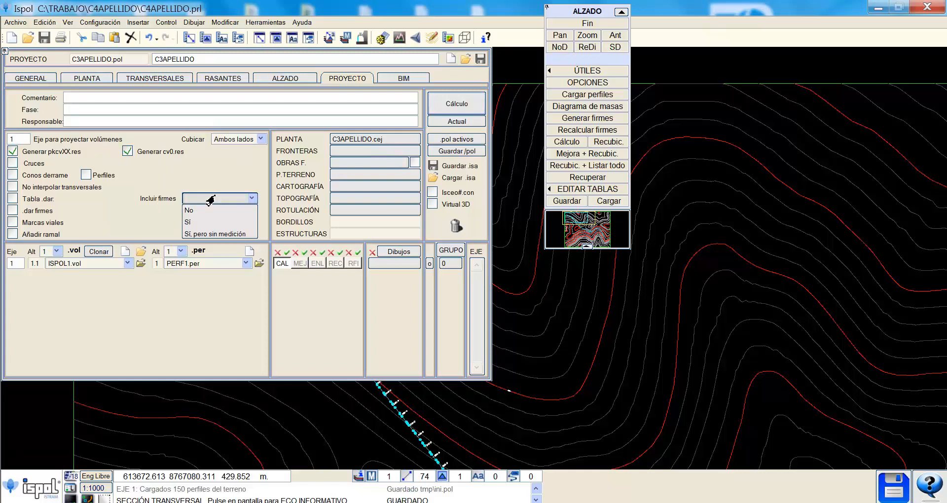
click(196, 221)
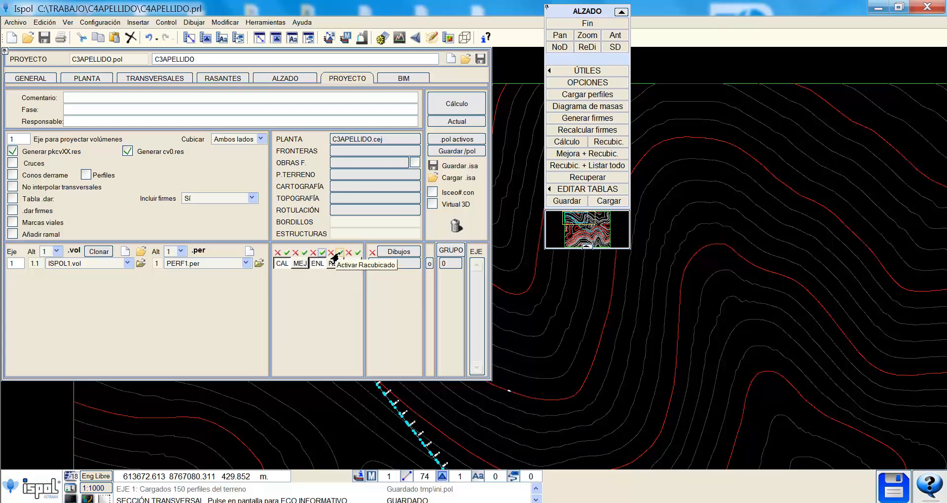
click(336, 254)
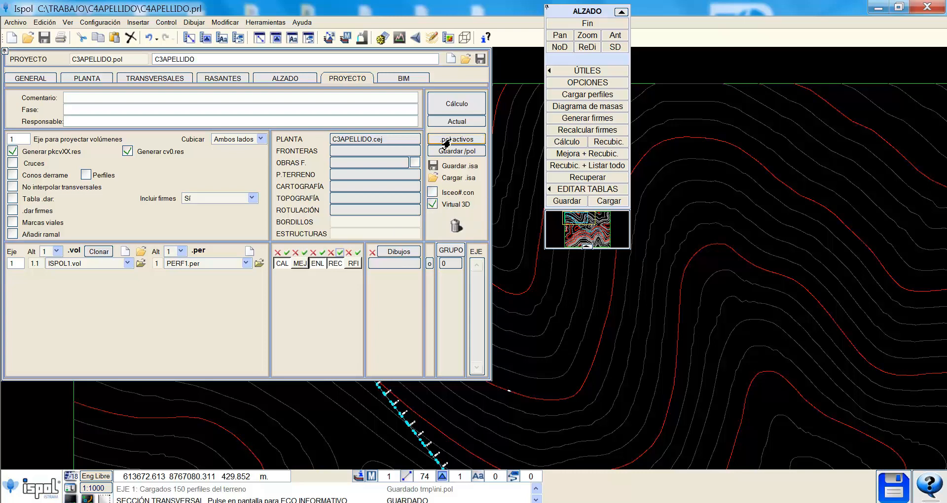
click(460, 103)
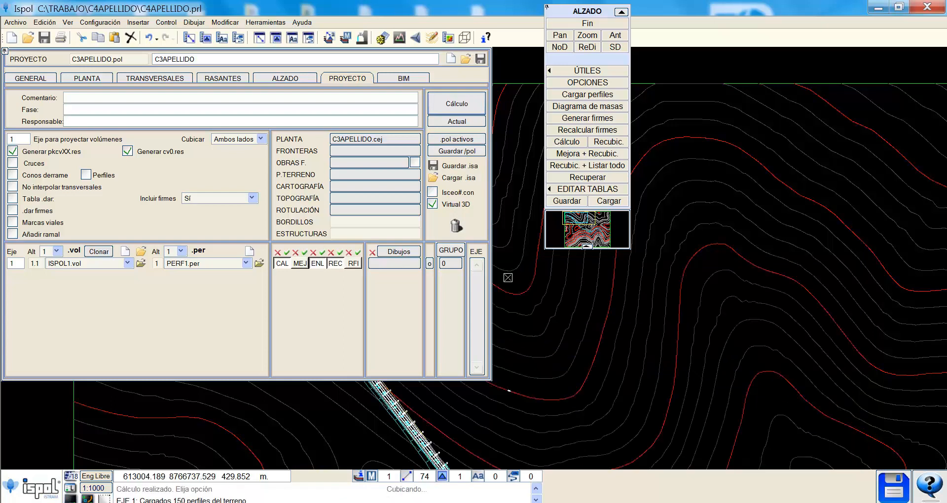
- Display the road in Virtual 3D from the Alzado design and expand Geometría and C3APELLIDO.pol down to axis E1 C2APELLIDO
click(284, 80)
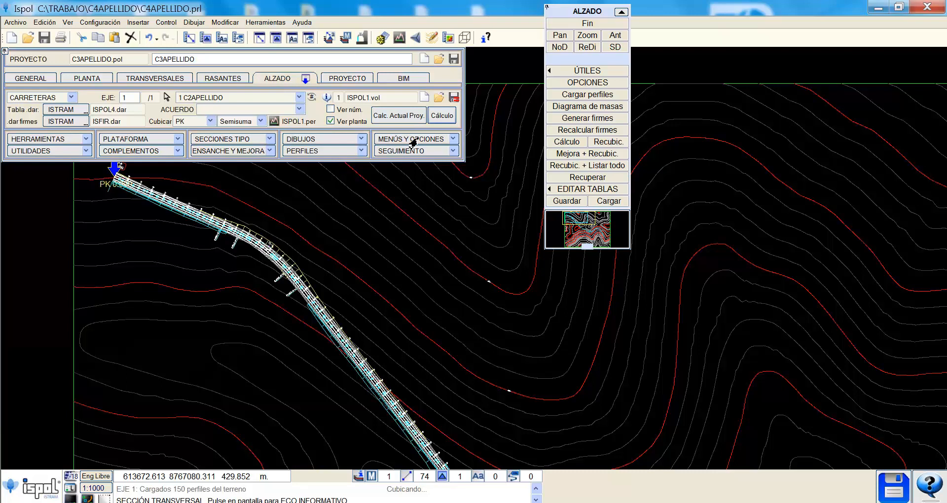
click(445, 140)
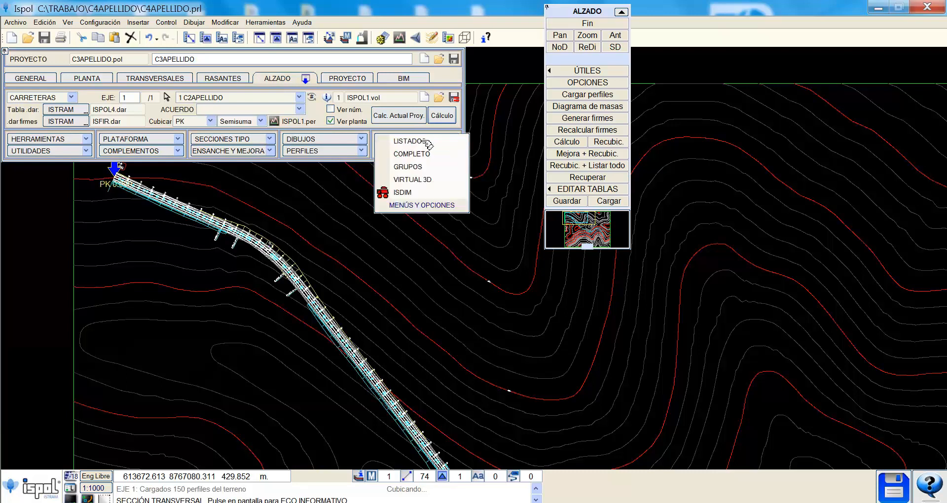
click(414, 179)
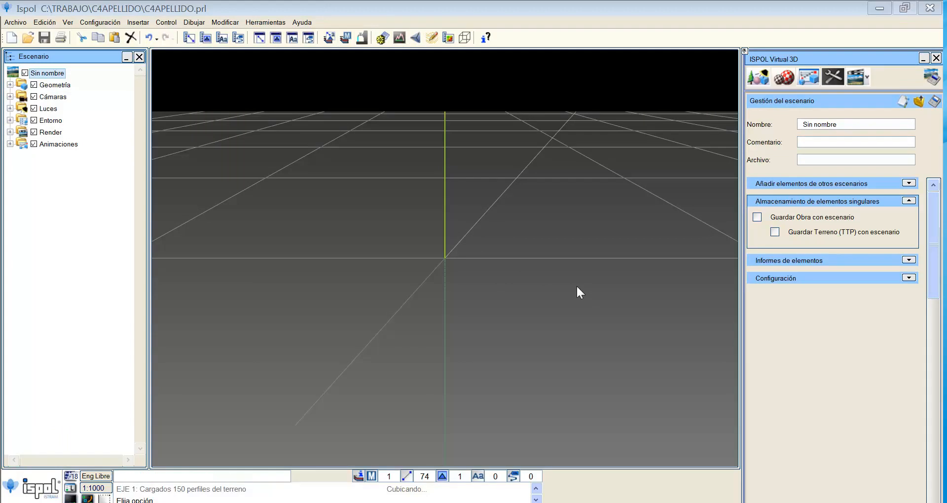
click(10, 86)
click(22, 120)
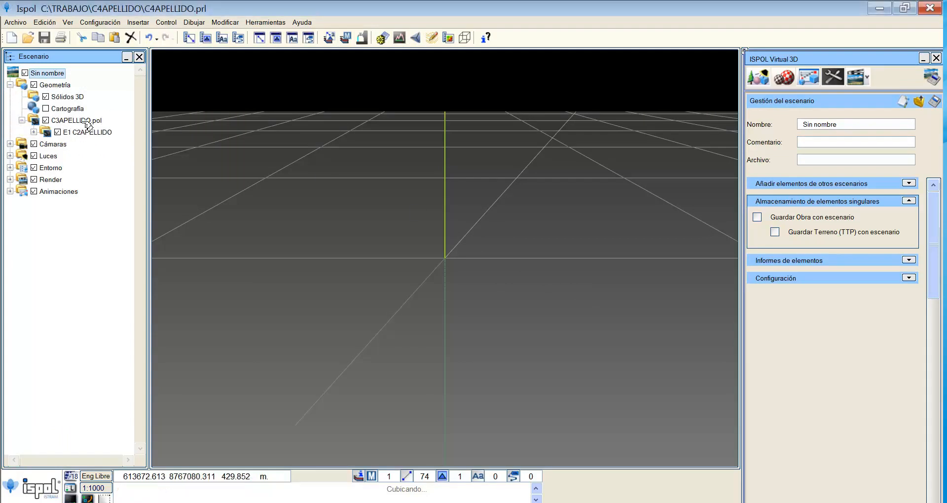
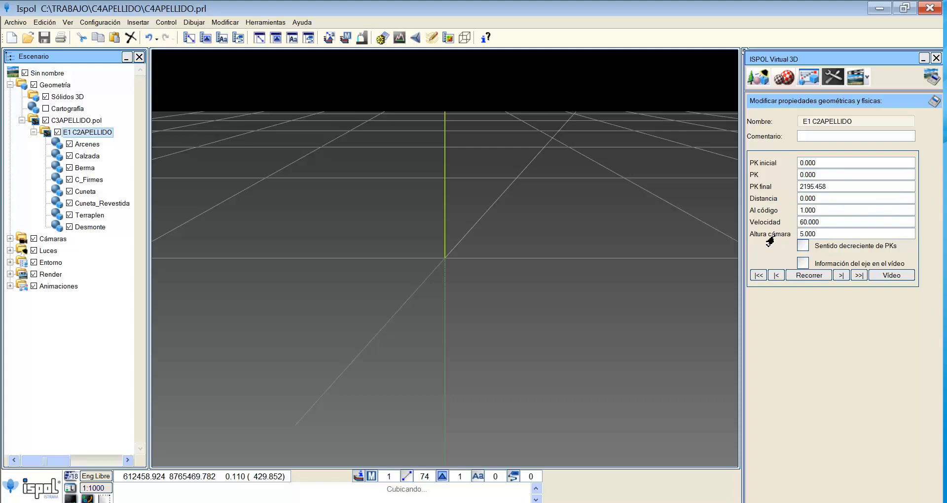
- Set axis E1 C2APELLIDO's camera height to 1.2, run the virtual drive along the road and close the 3D view
click(811, 234)
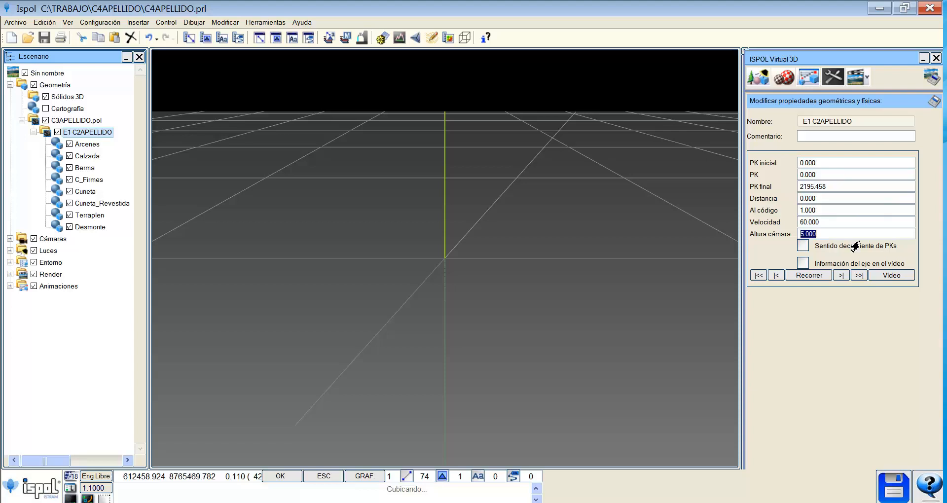
text(1.2)
click(816, 225)
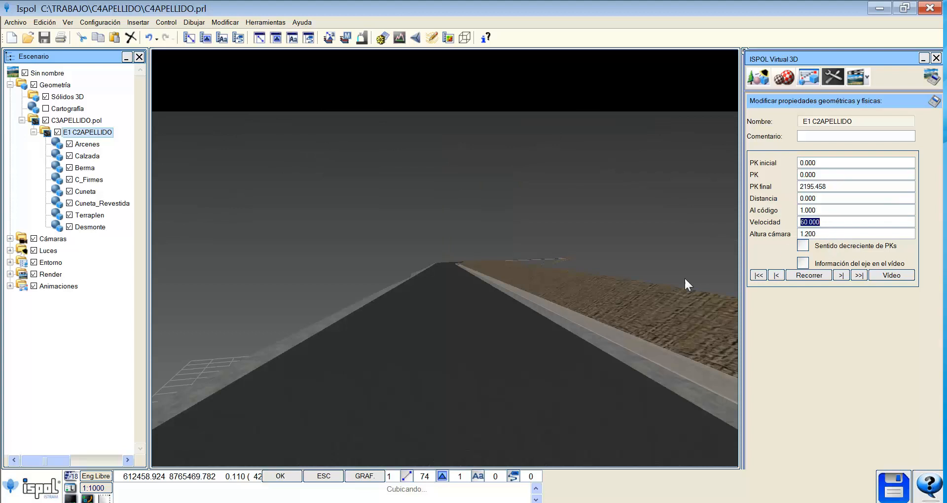
click(800, 276)
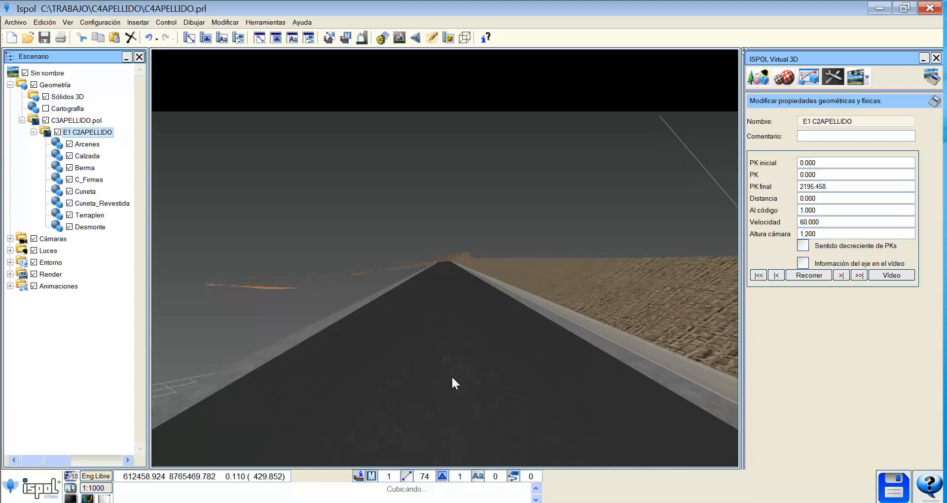
click(935, 57)
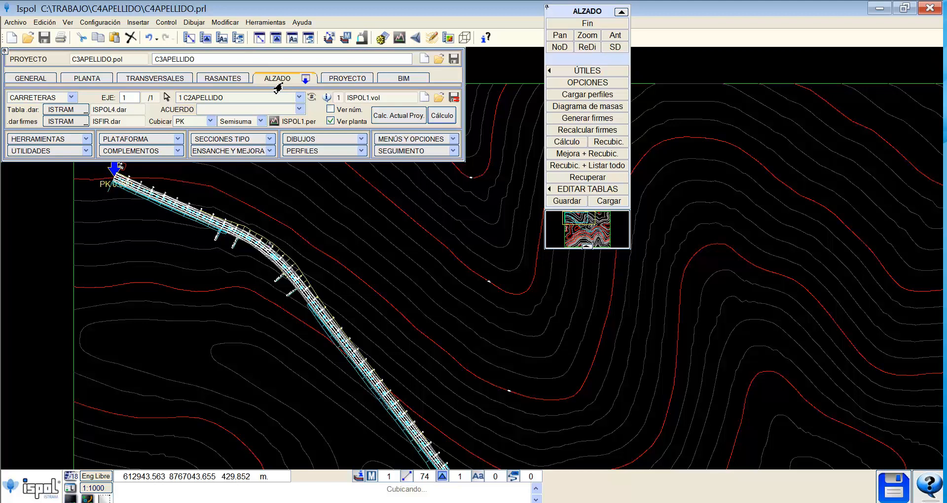
- Open the Marcas viales definition for axis 1 and add three records to MARCAS VIALES 1
click(361, 139)
click(345, 221)
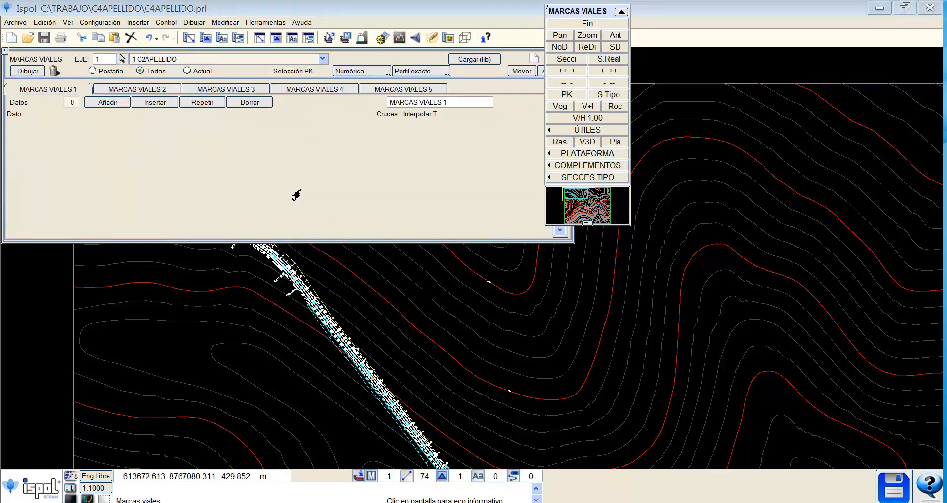
click(101, 106)
click(101, 106)
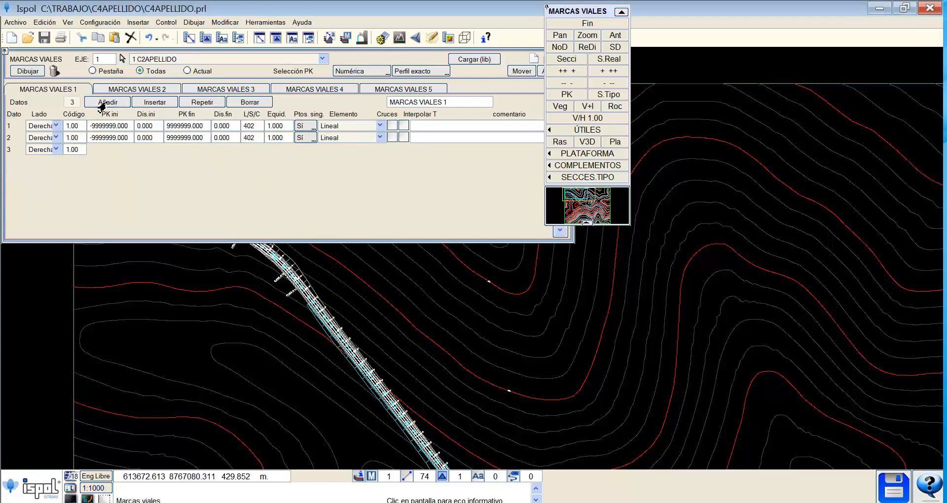
click(101, 105)
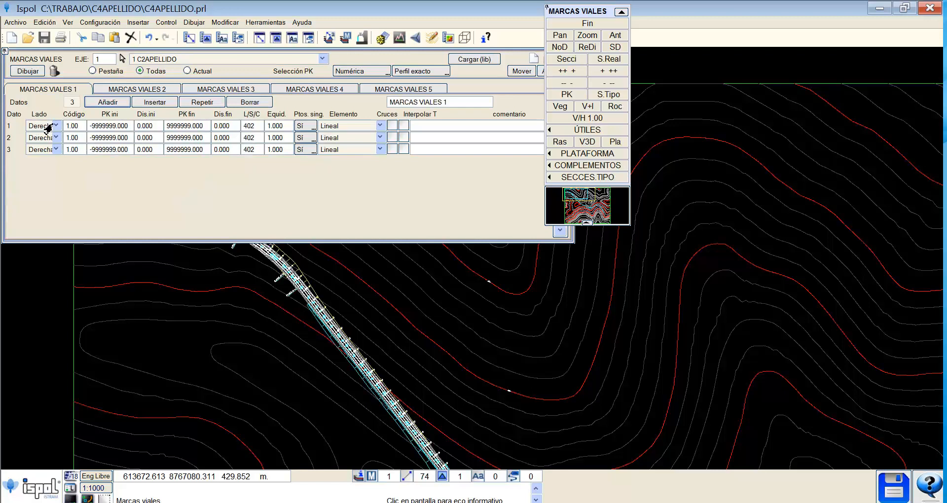
- Assign L/S/C 3163 to the first road marking record, keeping side Derecha and code 1
click(74, 127)
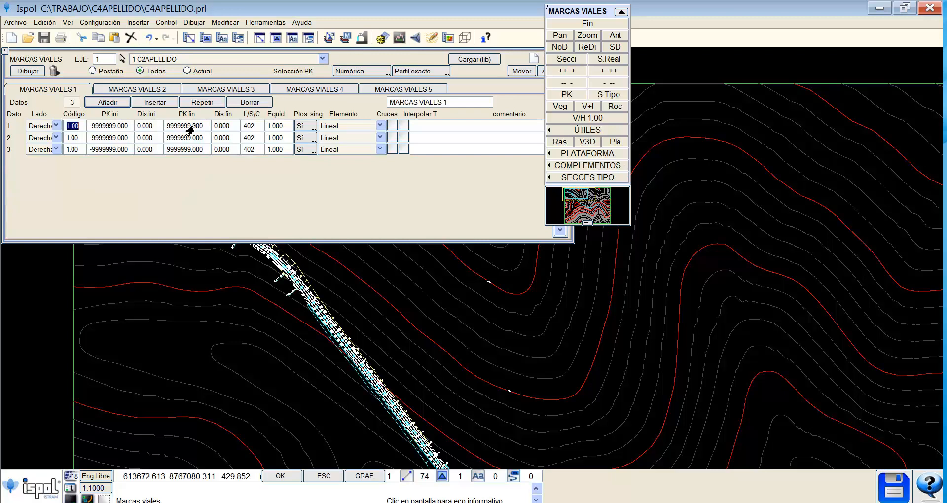
click(249, 127)
key(Return)
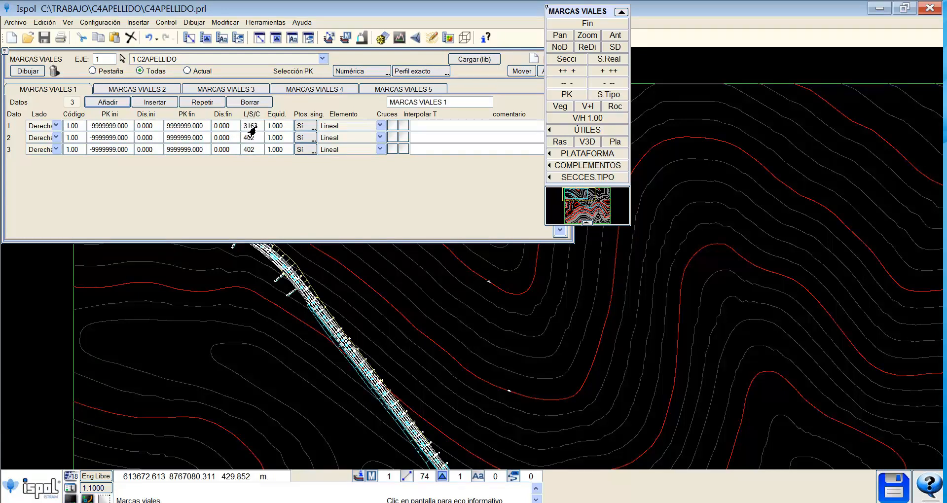
- Define the second road marking record with side Ambos, code 2 and L/S/C 3159
click(54, 140)
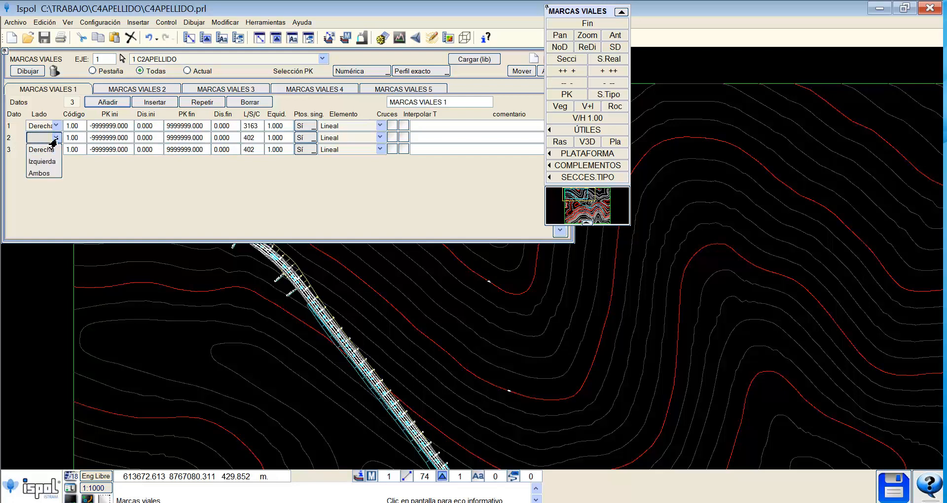
click(42, 174)
click(72, 138)
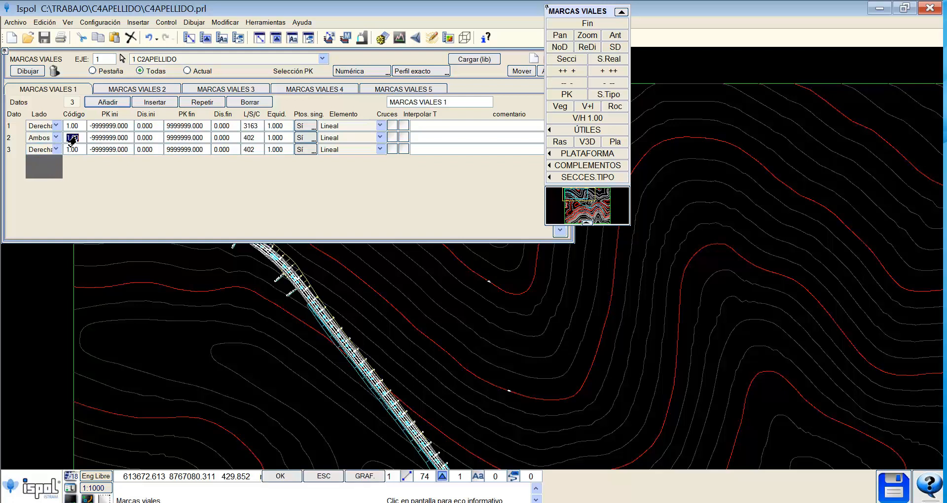
text(2)
key(Return)
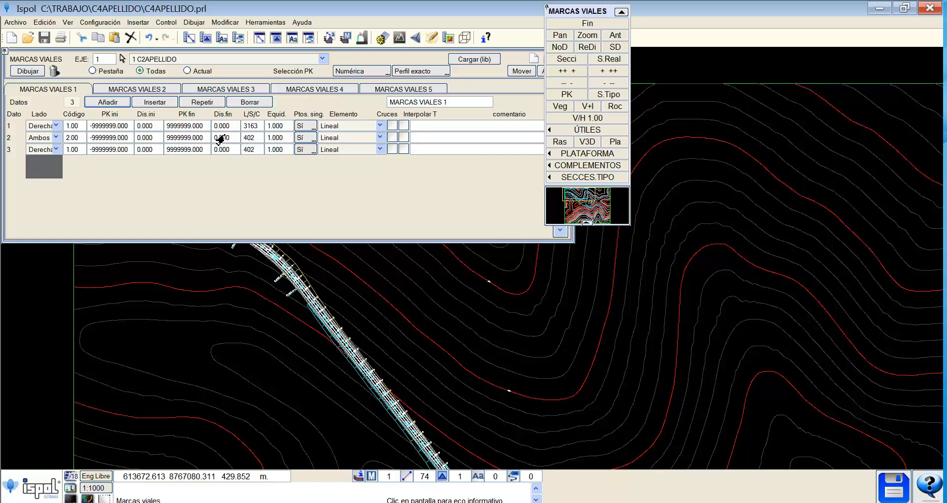
click(249, 139)
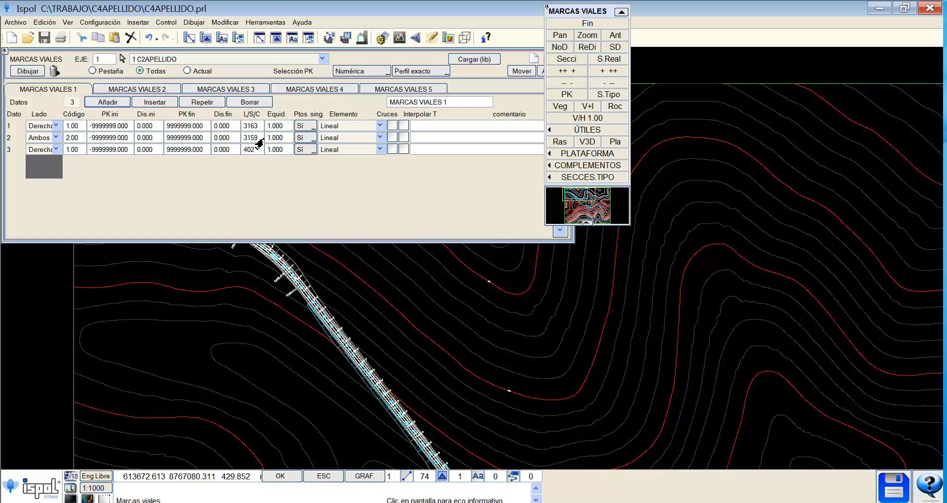
key(Return)
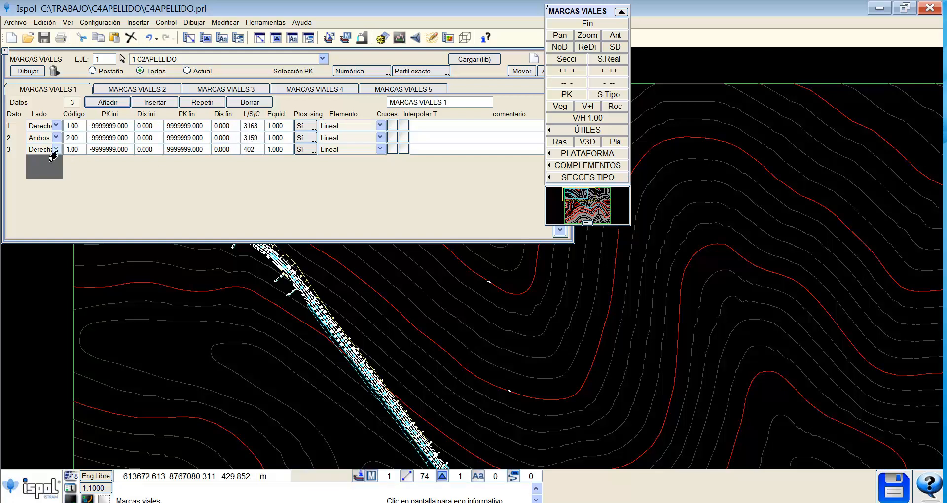
- Set the third road marking record to side Izquierda and code 2
mouse_move(345, 276)
middle_down()
mouse_move(430, 364)
mouse_move(543, 434)
middle_up()
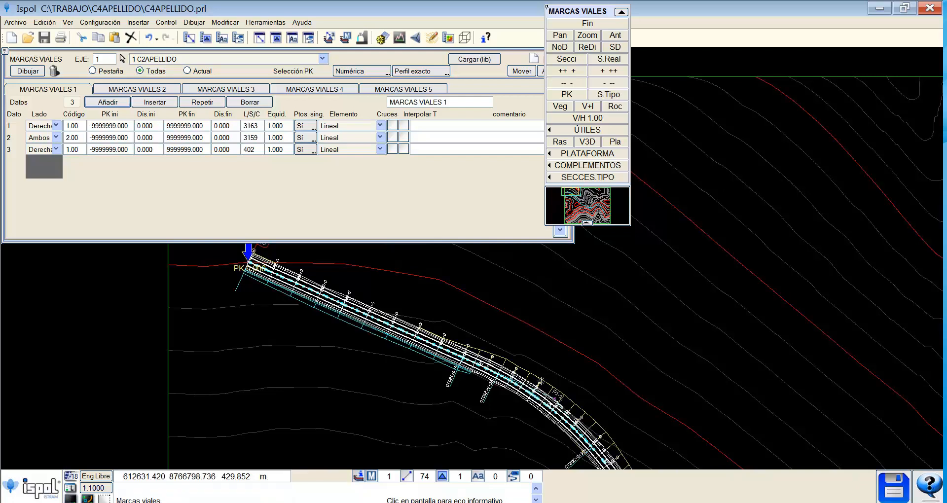
scroll(594, 436, up, 1)
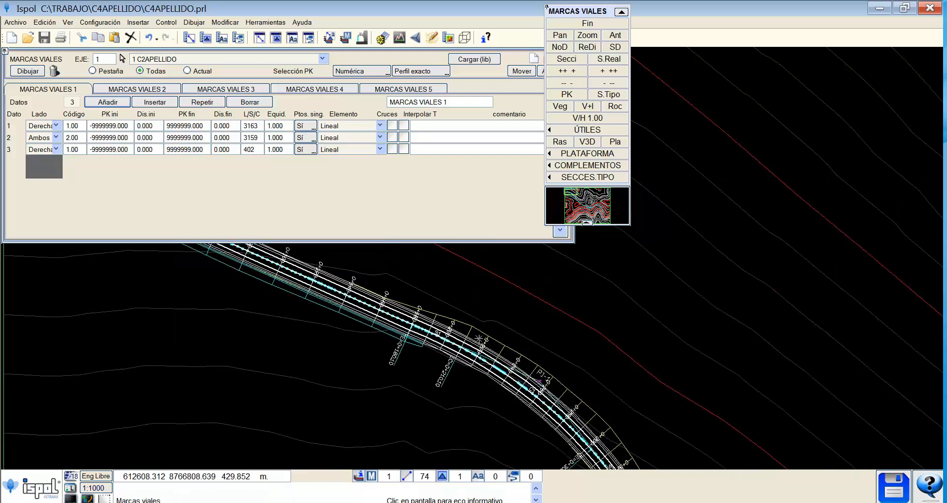
scroll(554, 388, down, 2)
scroll(473, 346, up, 2)
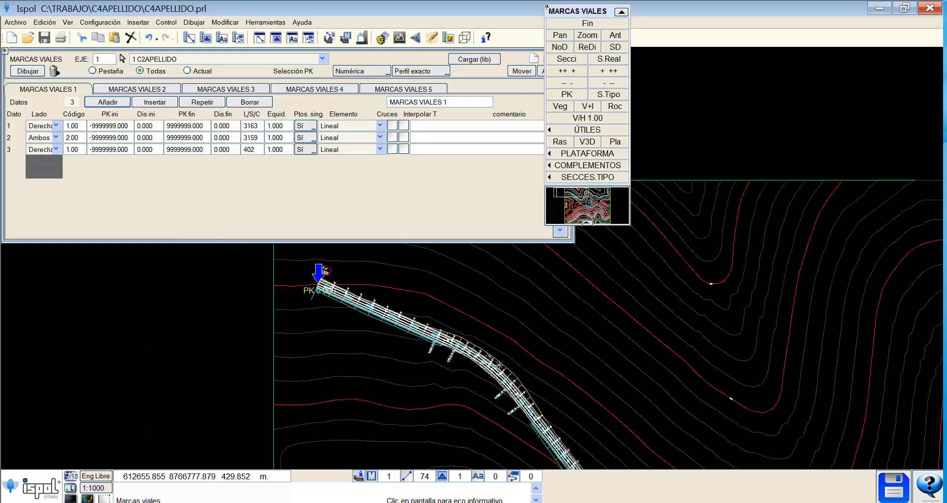
click(54, 150)
click(43, 174)
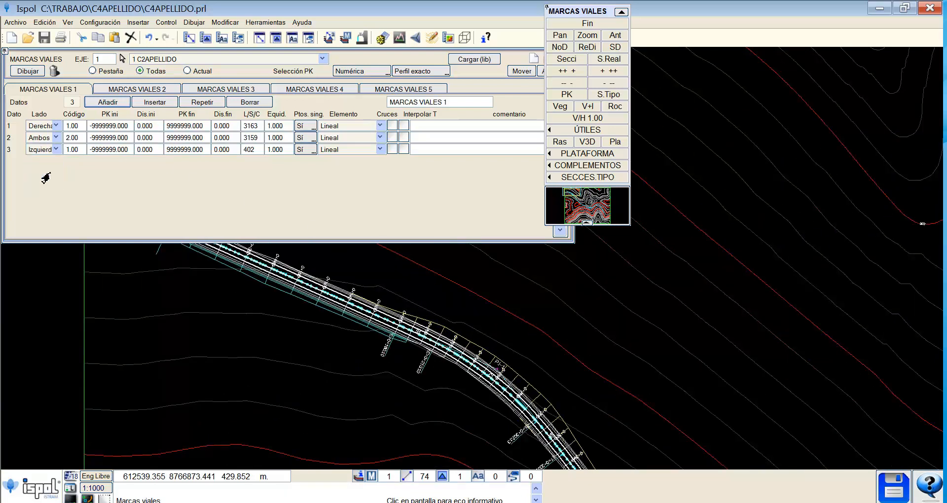
click(68, 151)
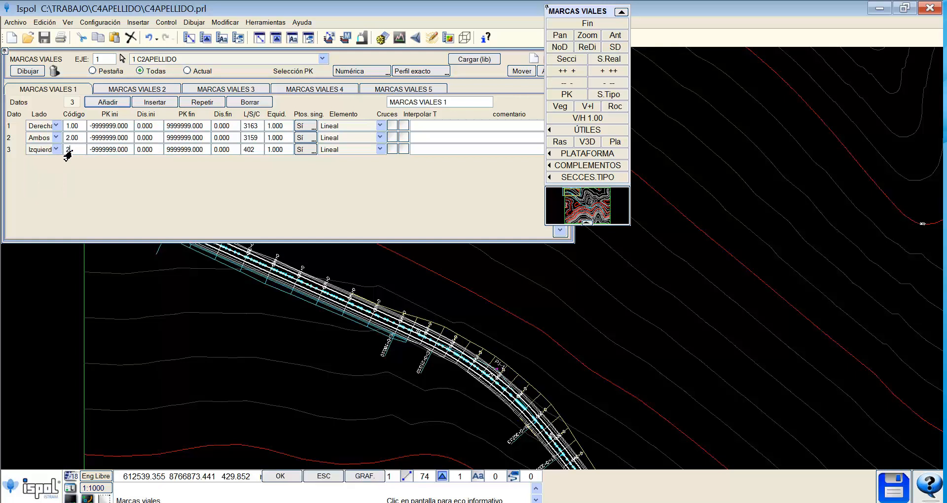
text(2)
- Limit the third record to PK 180 through 333 with L/S/C 3261, save the project and leave Marcas viales
click(112, 152)
text(180)
click(186, 152)
text(333)
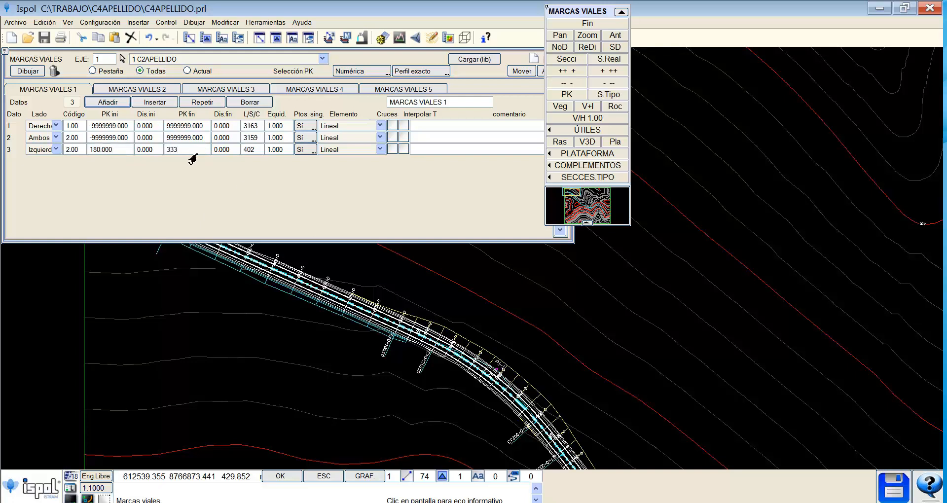
click(255, 155)
key(Return)
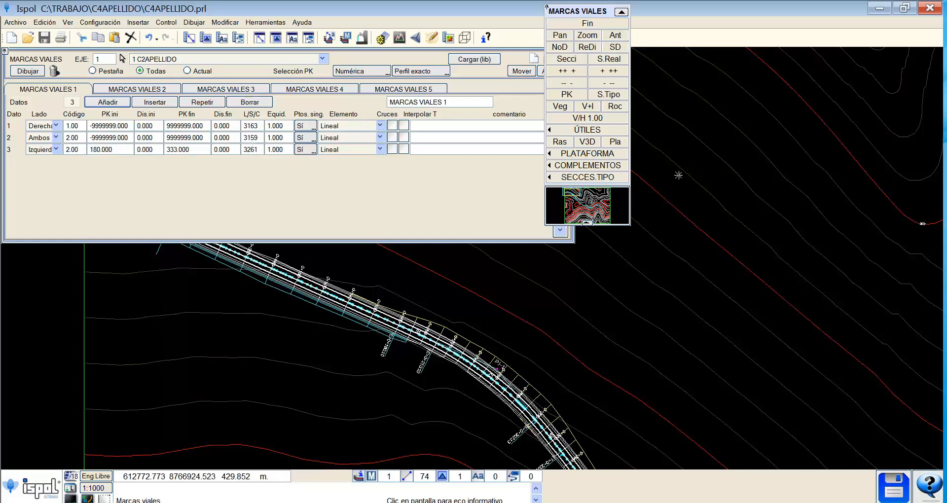
click(893, 487)
click(575, 24)
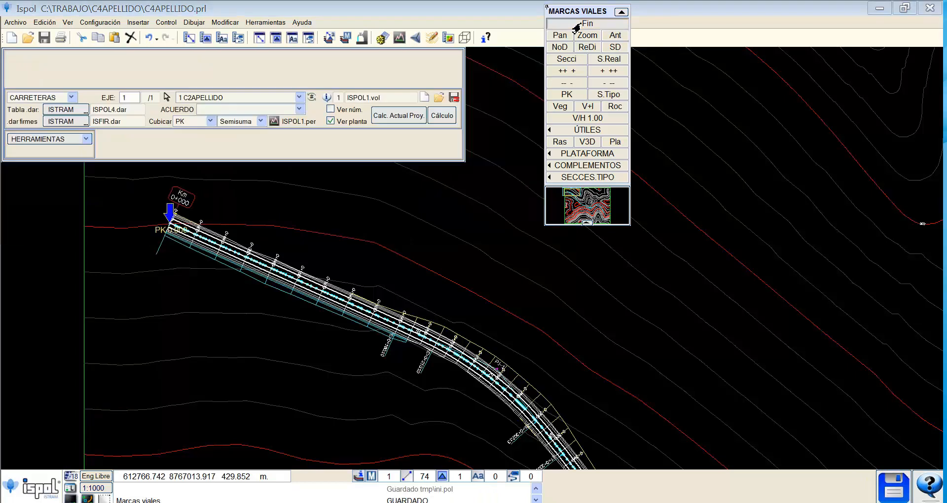
- Reopen Virtual 3D and select axis E1 C2APELLIDO within Geometría to show its drive properties
click(436, 139)
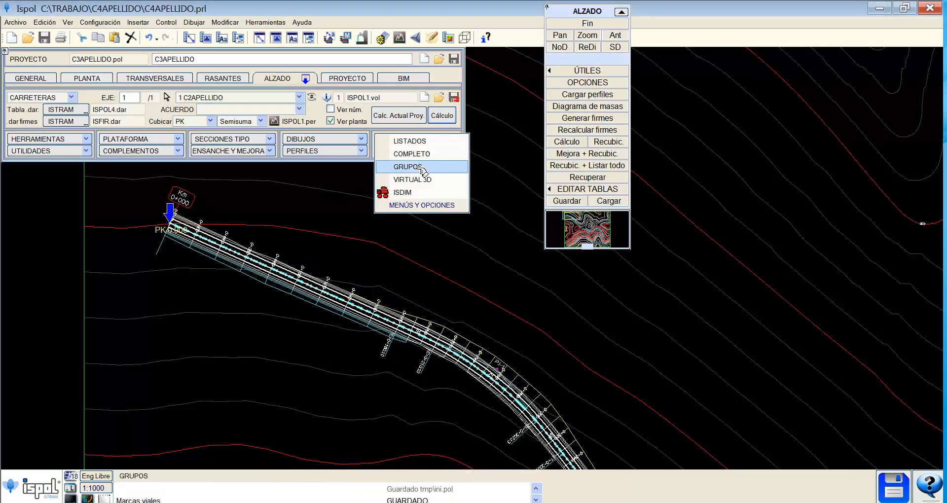
click(417, 178)
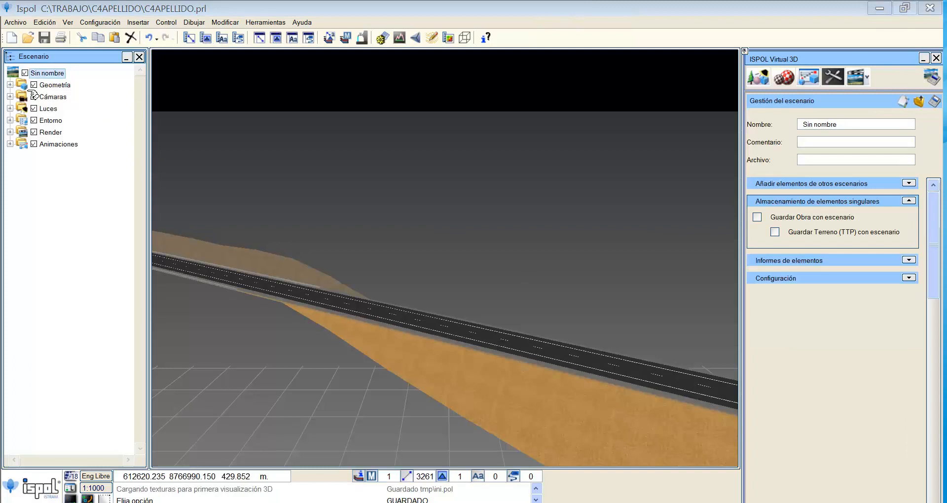
click(10, 85)
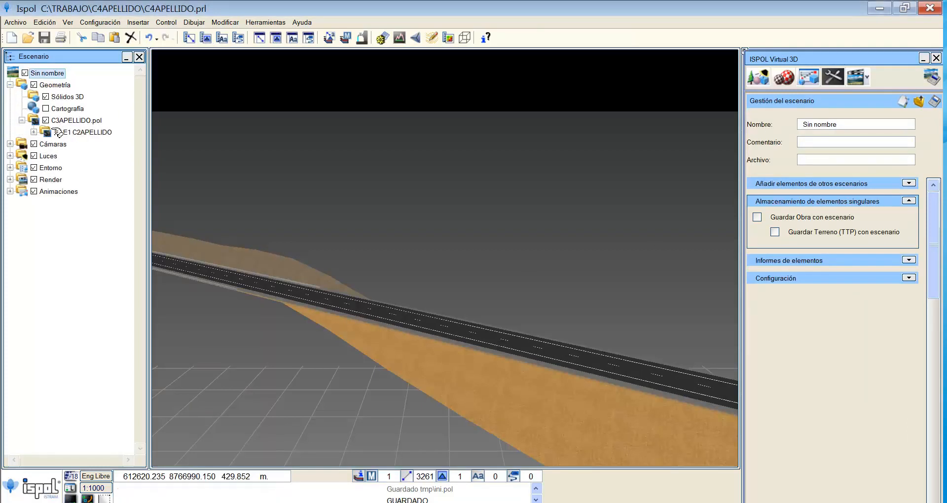
double_click(55, 132)
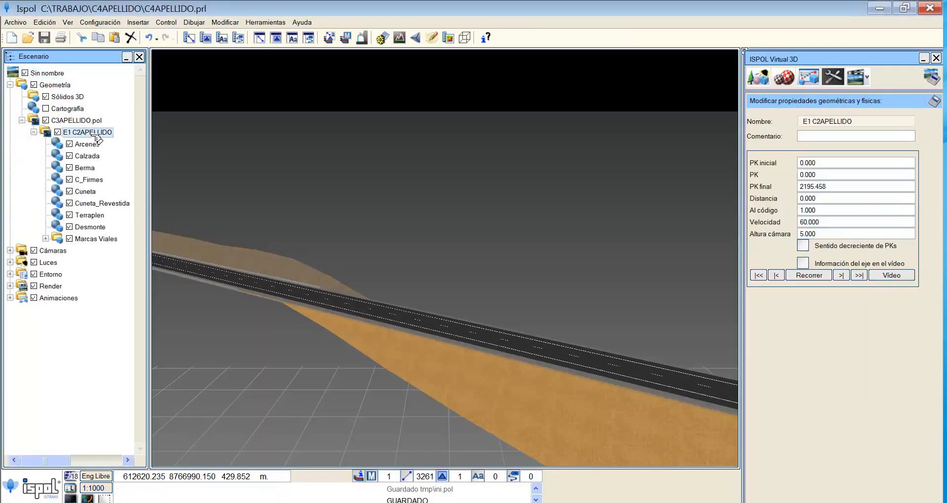
- Drive virtually along the marked road with the camera height at 1.2, and return to the Alzado design
double_click(815, 234)
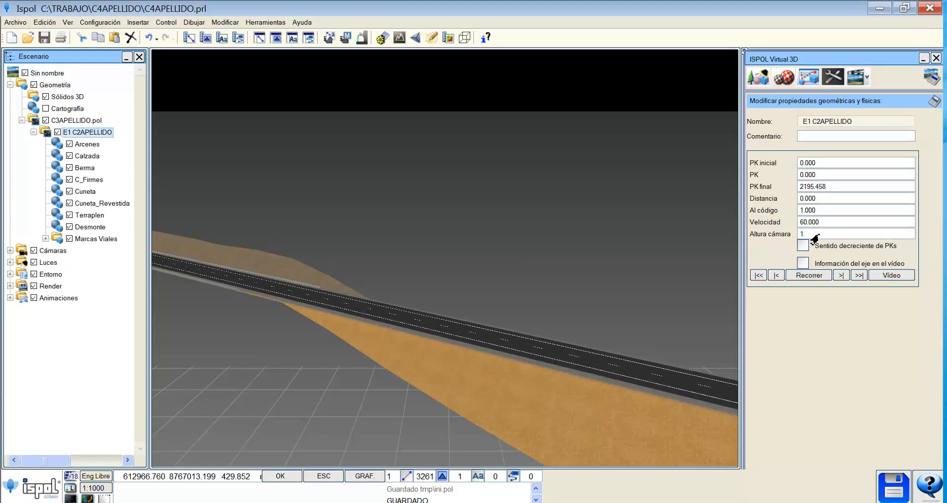
key(Return)
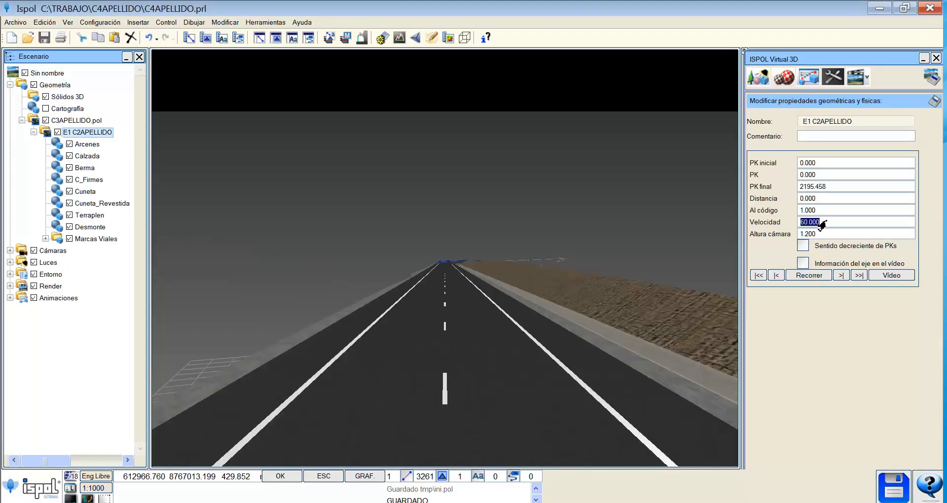
click(808, 279)
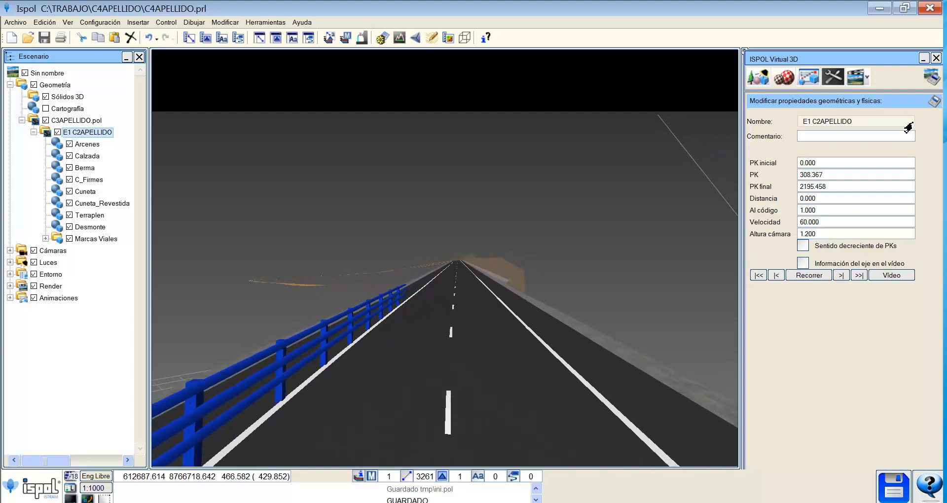
click(935, 57)
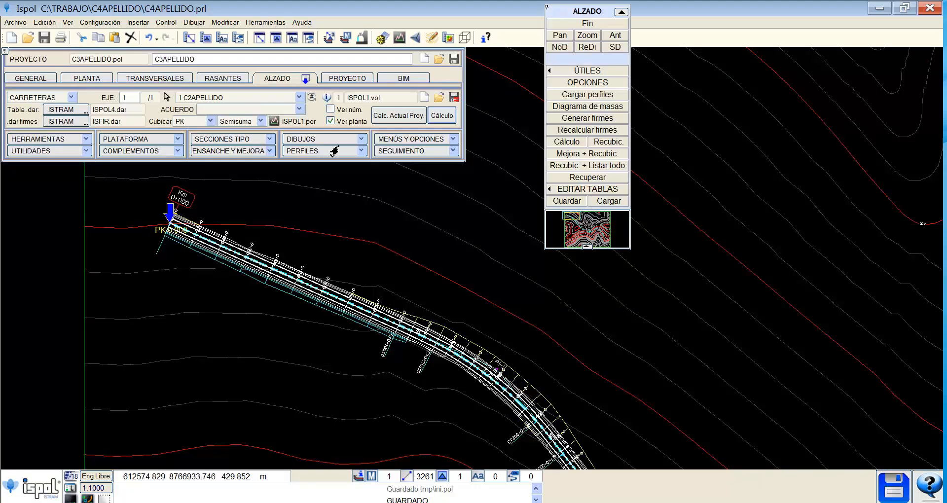
- Set the third road marking record's initial and final distances to 2, save the project and leave Marcas viales
click(361, 143)
click(320, 218)
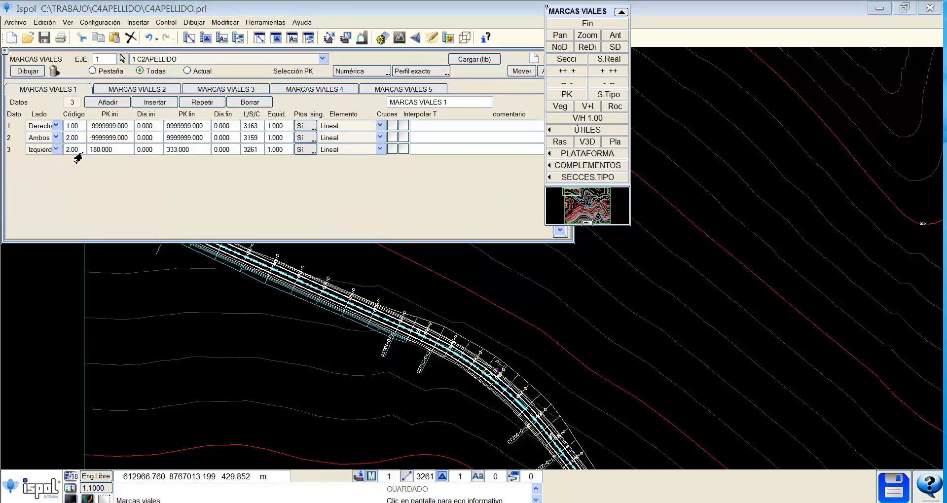
click(143, 152)
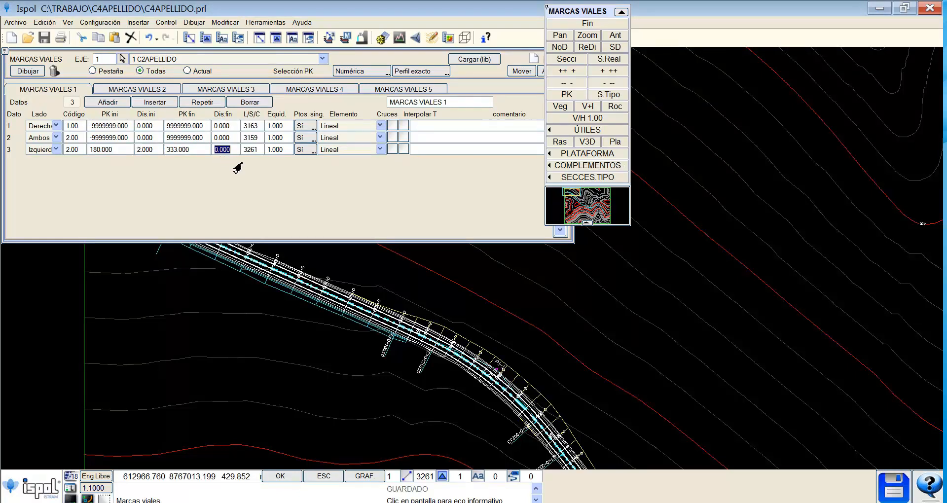
key(Return)
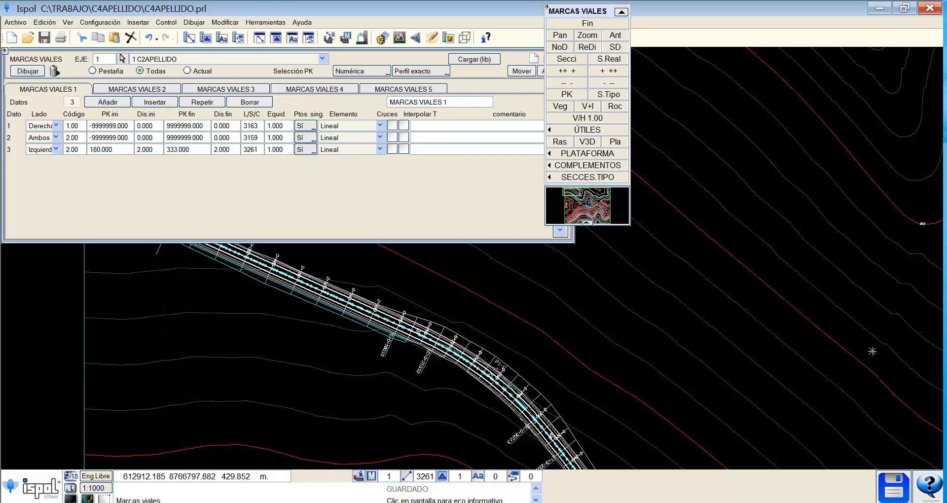
click(893, 493)
click(586, 24)
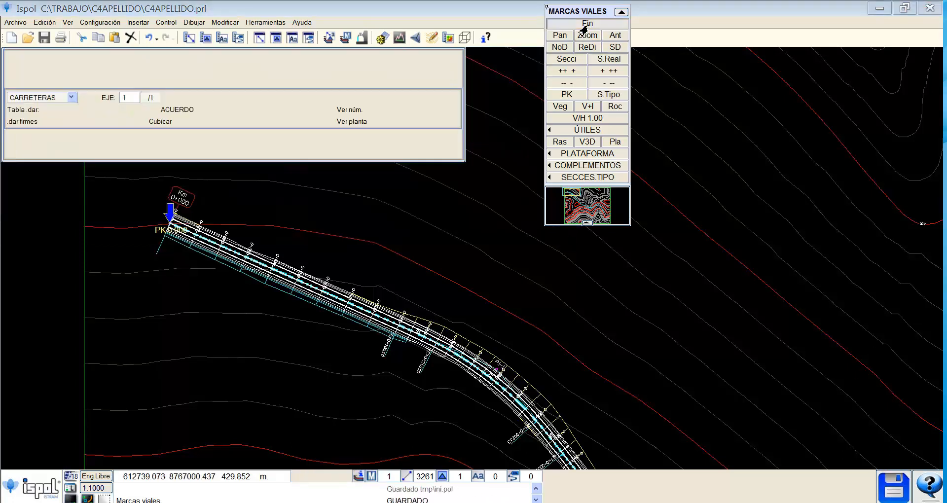
- Reopen Virtual 3D and drive along axis E1 C2APELLIDO with the camera height at 1.2 to review the offset marking
click(452, 139)
click(420, 182)
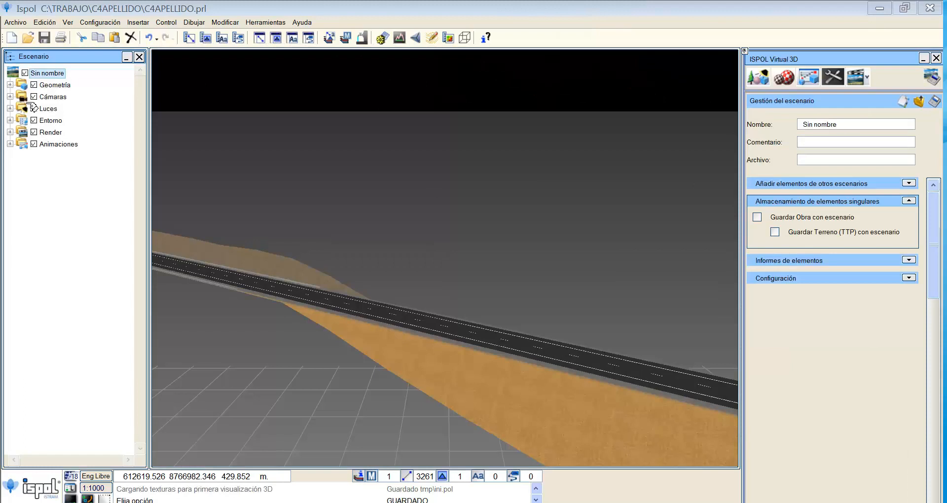
click(11, 86)
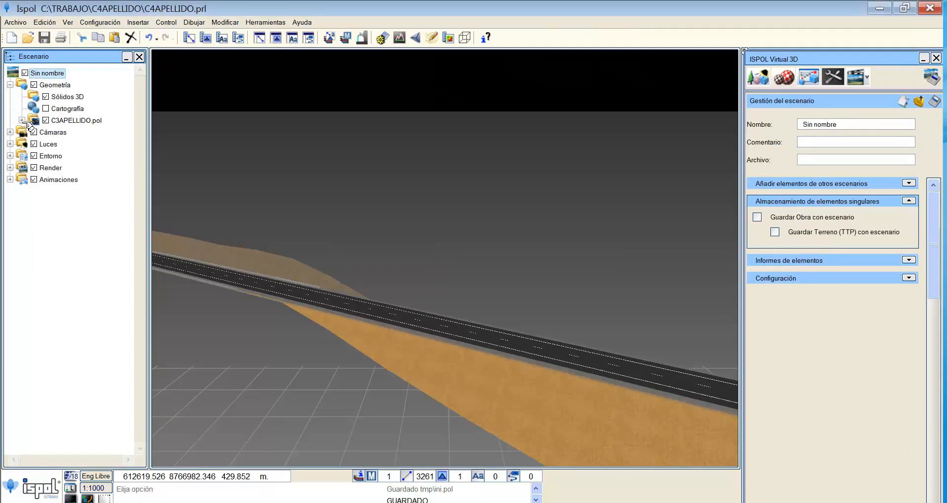
click(22, 120)
double_click(87, 132)
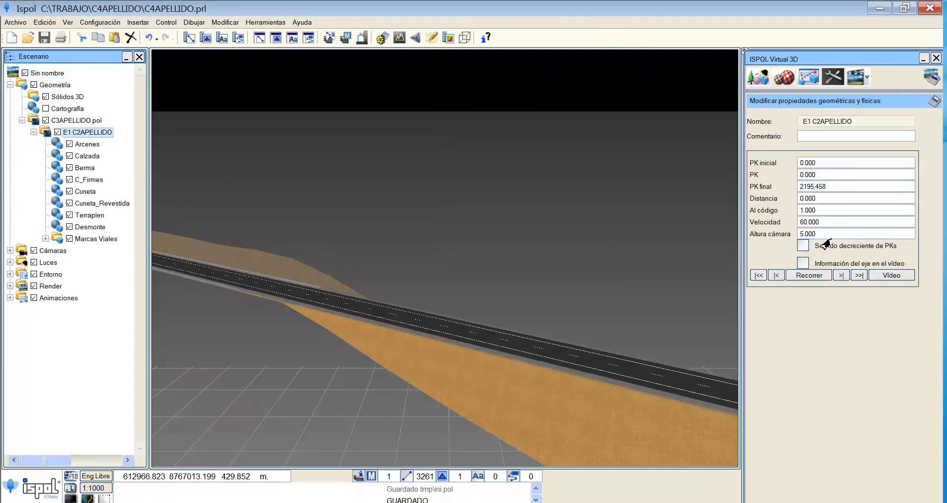
click(821, 235)
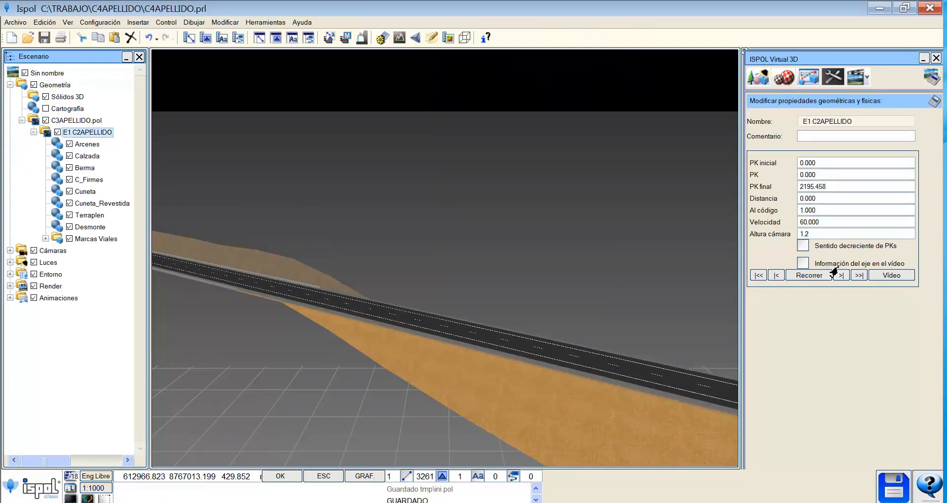
click(816, 280)
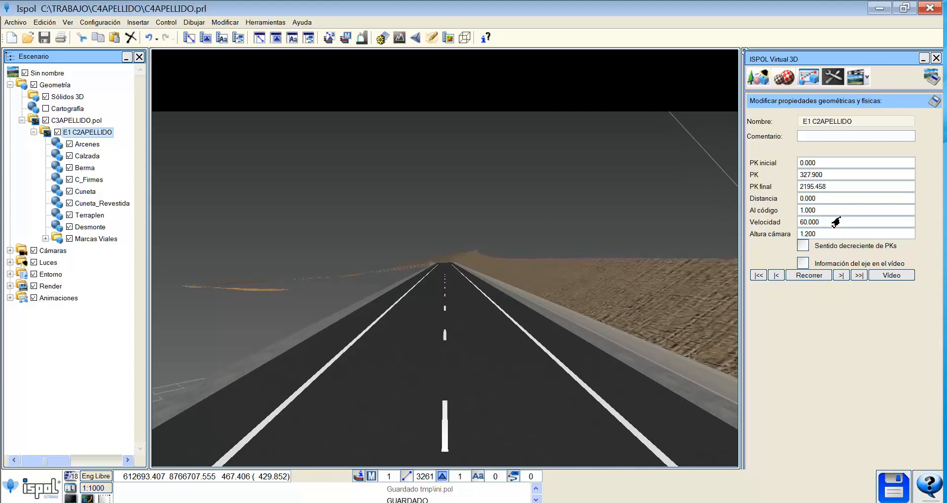
- Open the render and video parameters for Render 0, examine the video generation settings, and minimize the program to the desktop
click(864, 86)
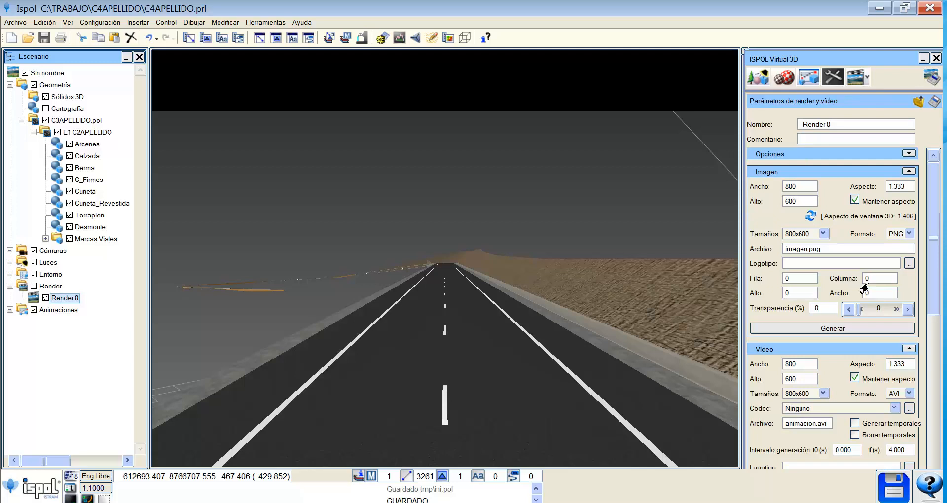
drag(933, 249, 931, 394)
scroll(851, 330, down, 3)
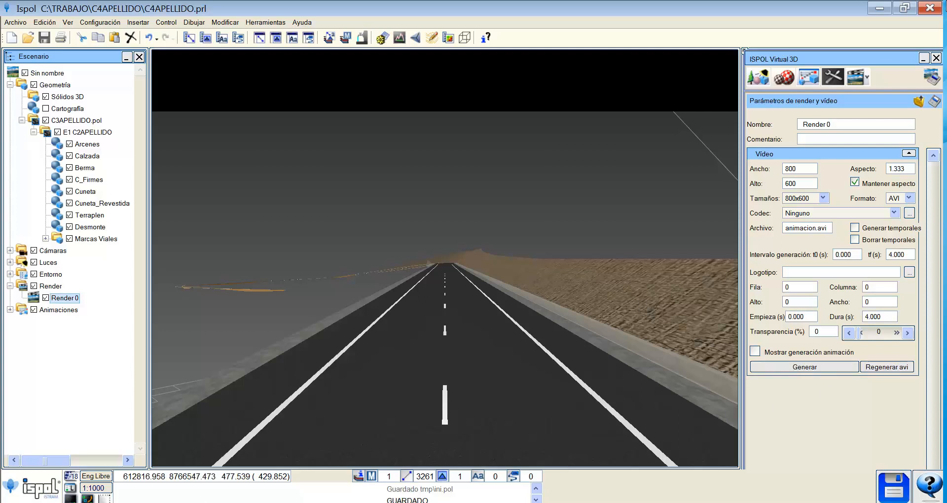
click(879, 8)
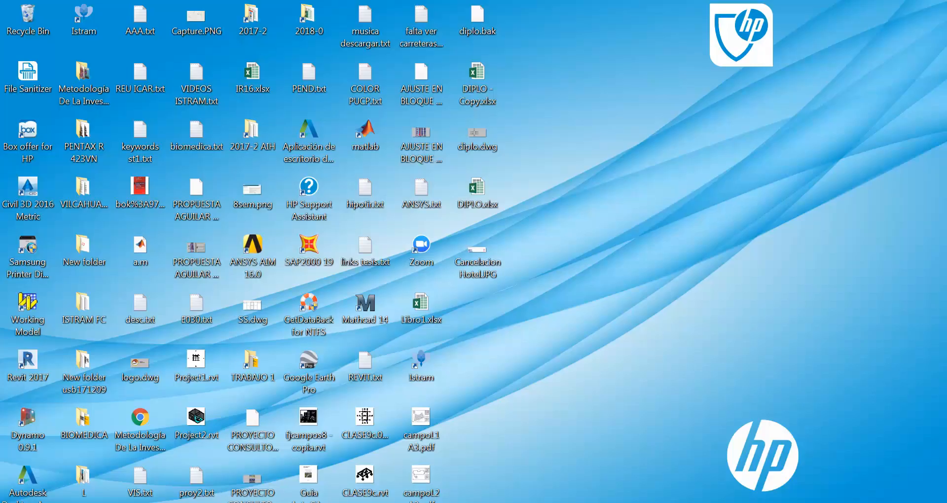